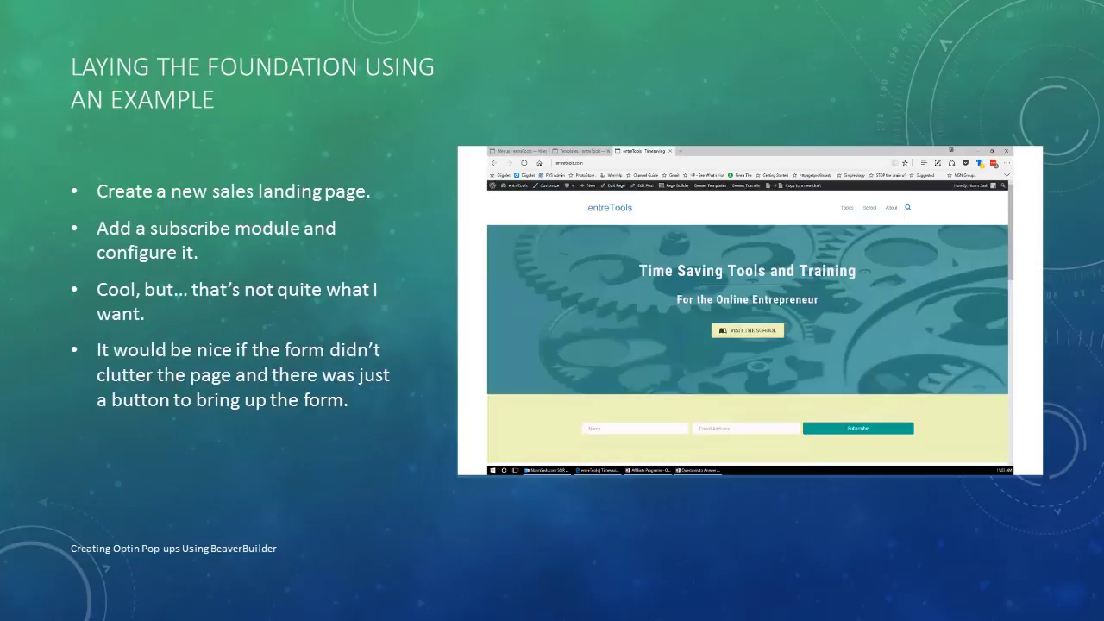
key(Right)
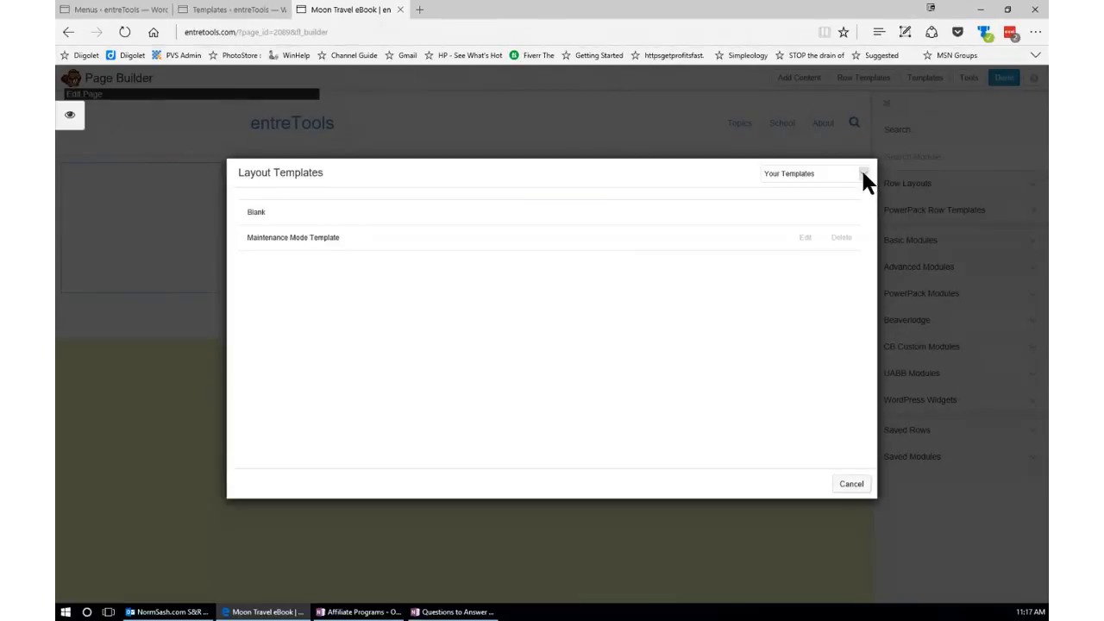
Apply the Moon Landing layout from the Landing Pages templates to the page and hide the content panel
click(864, 174)
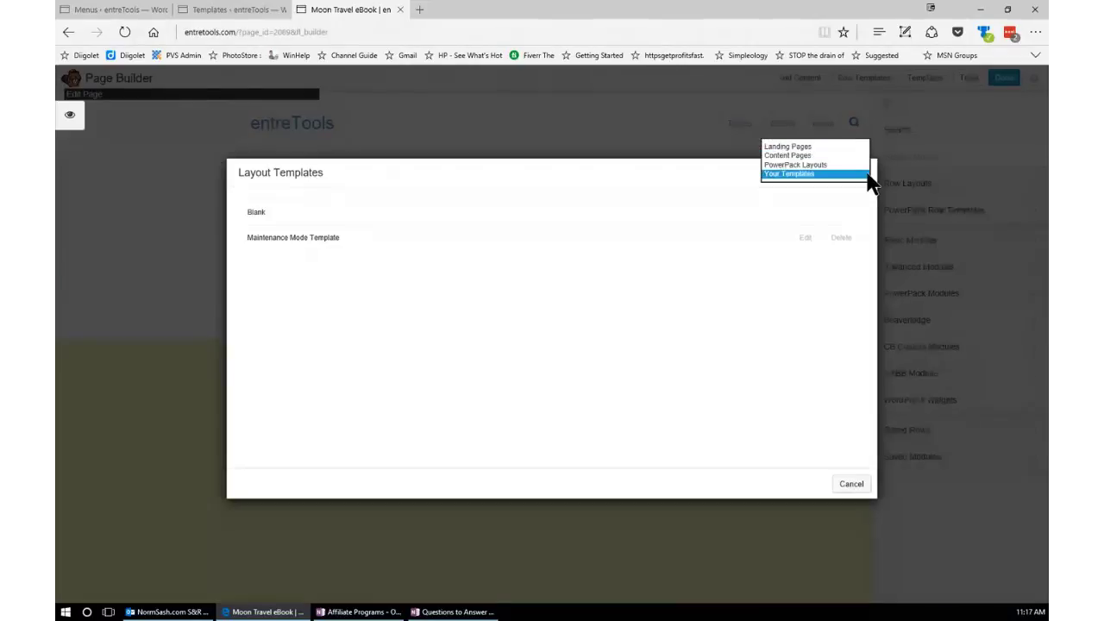
click(786, 147)
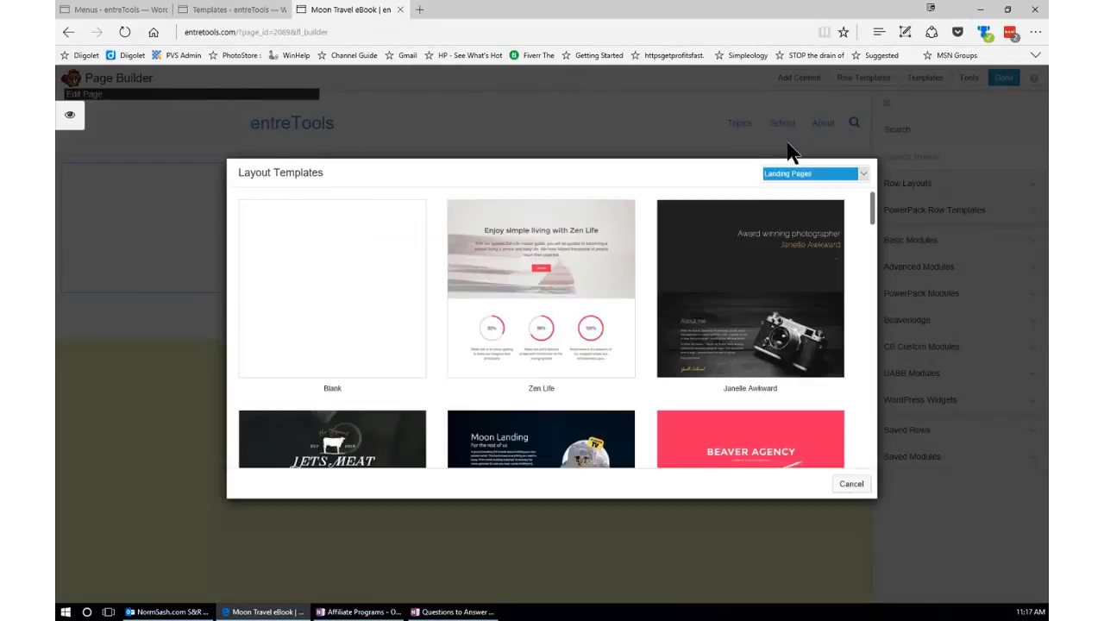
scroll(677, 324, down, 1)
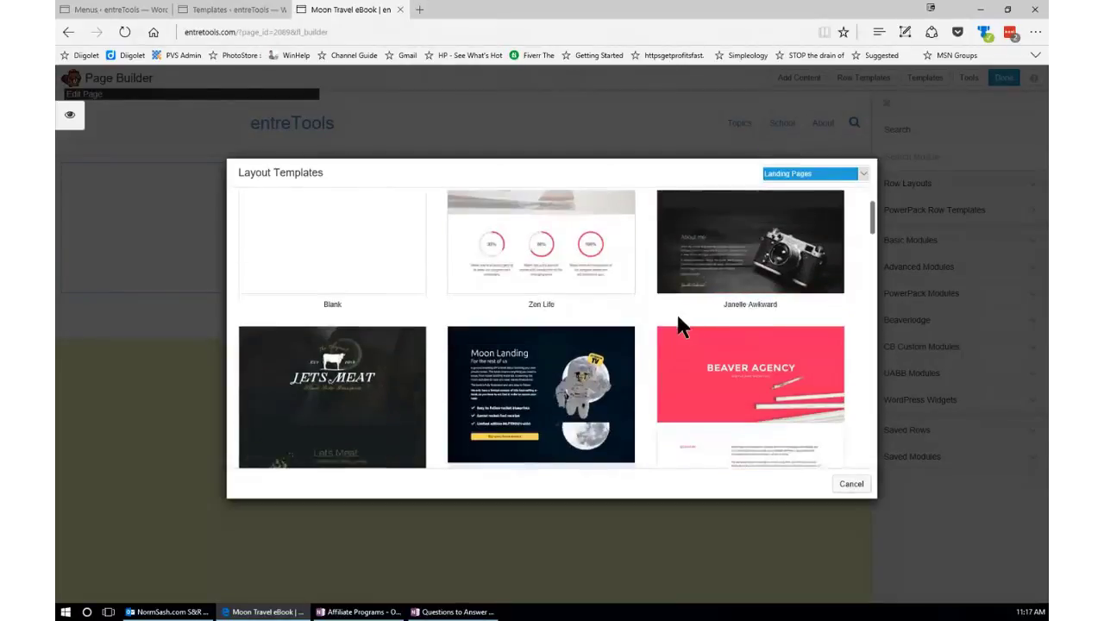
scroll(676, 328, down, 1)
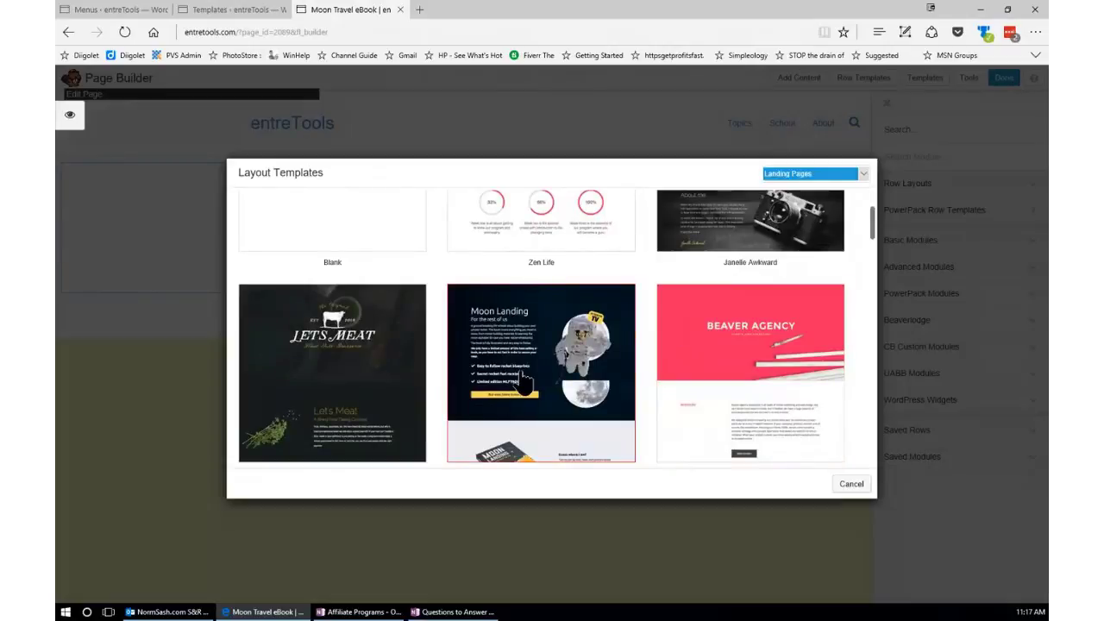
click(525, 381)
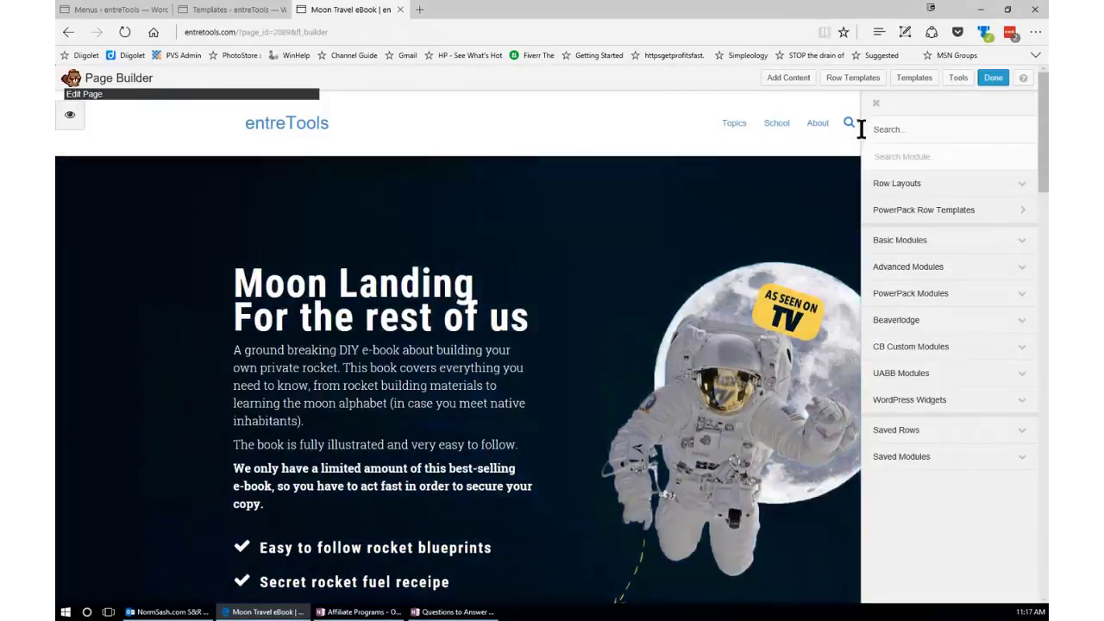
click(876, 104)
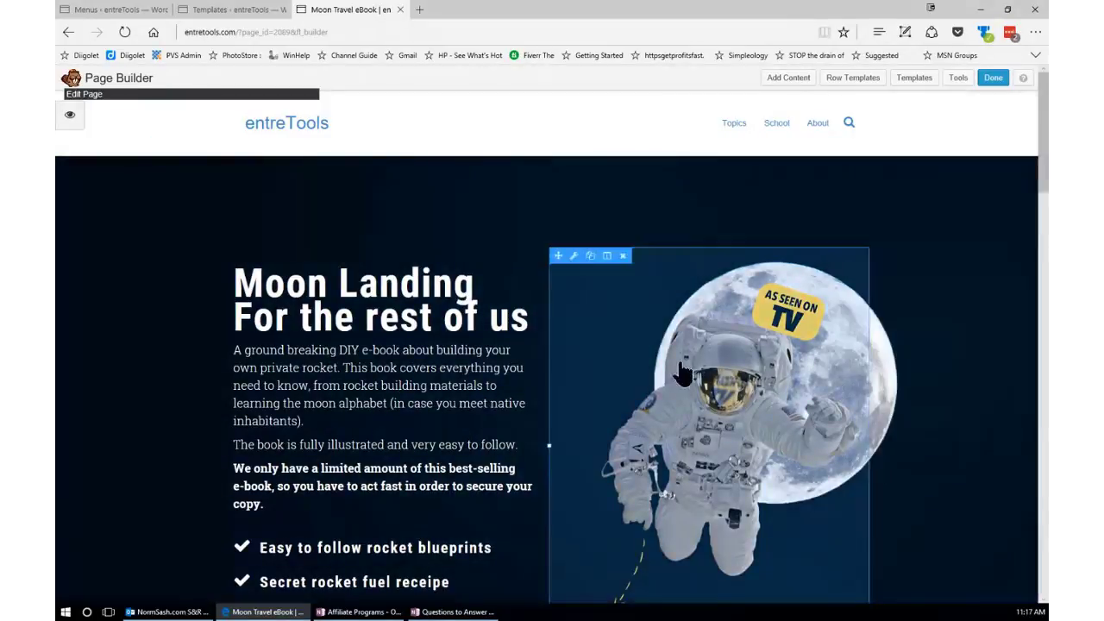
Add a PowerPack Subscribe Form module between the "Limited edition MLFTROU t-shirt" item and the "But wait, there is more" button
scroll(639, 349, down, 1)
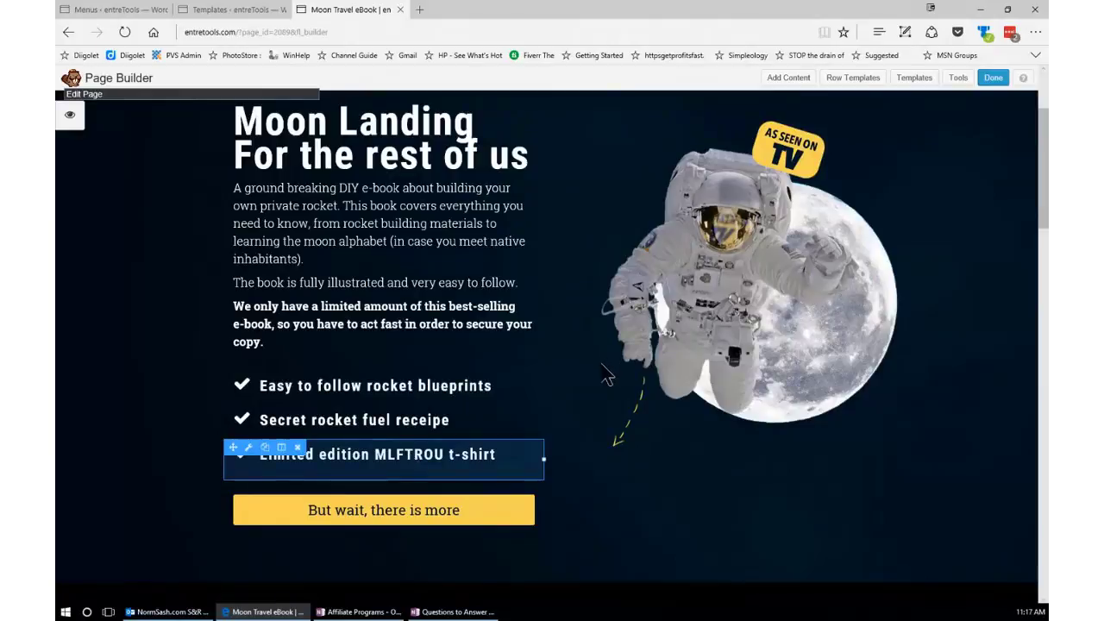
scroll(610, 396, down, 1)
scroll(569, 475, up, 1)
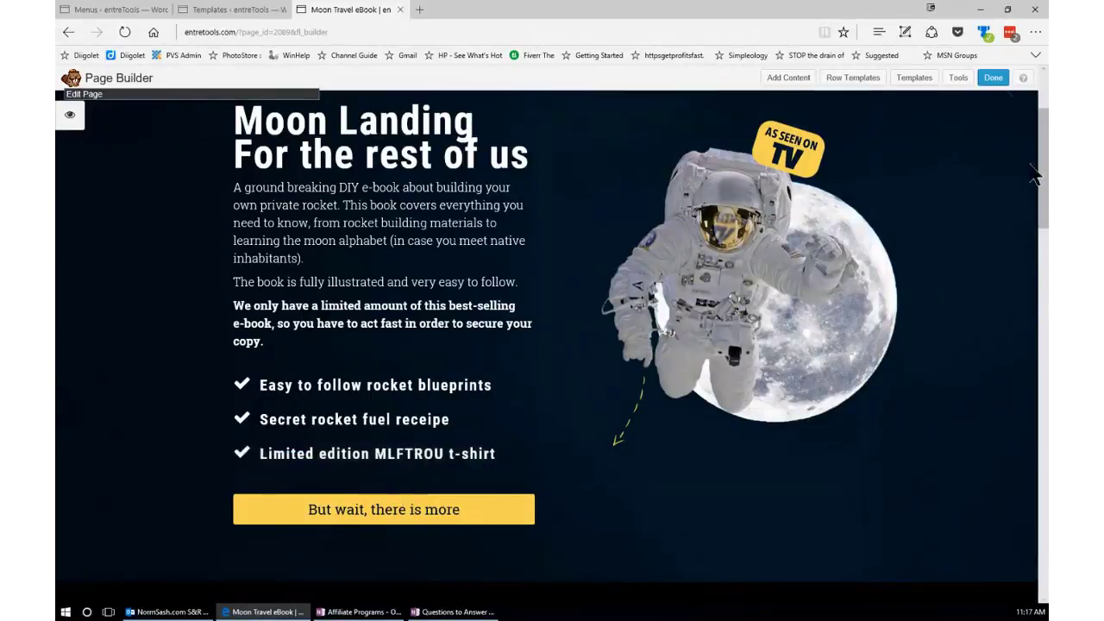
click(795, 83)
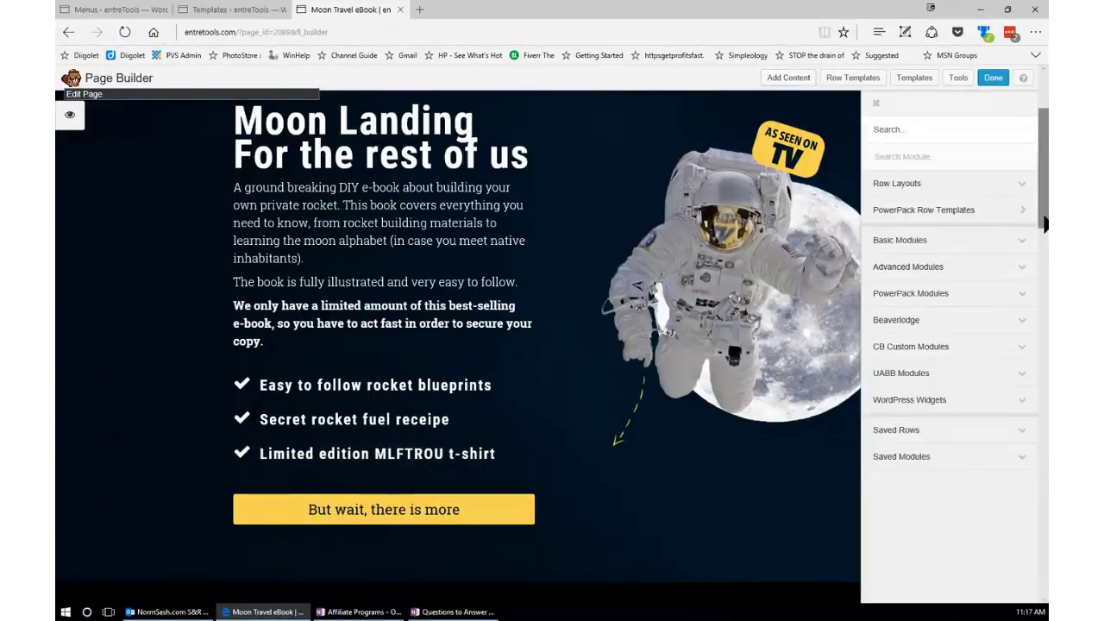
scroll(1043, 237, down, 1)
scroll(1043, 238, up, 2)
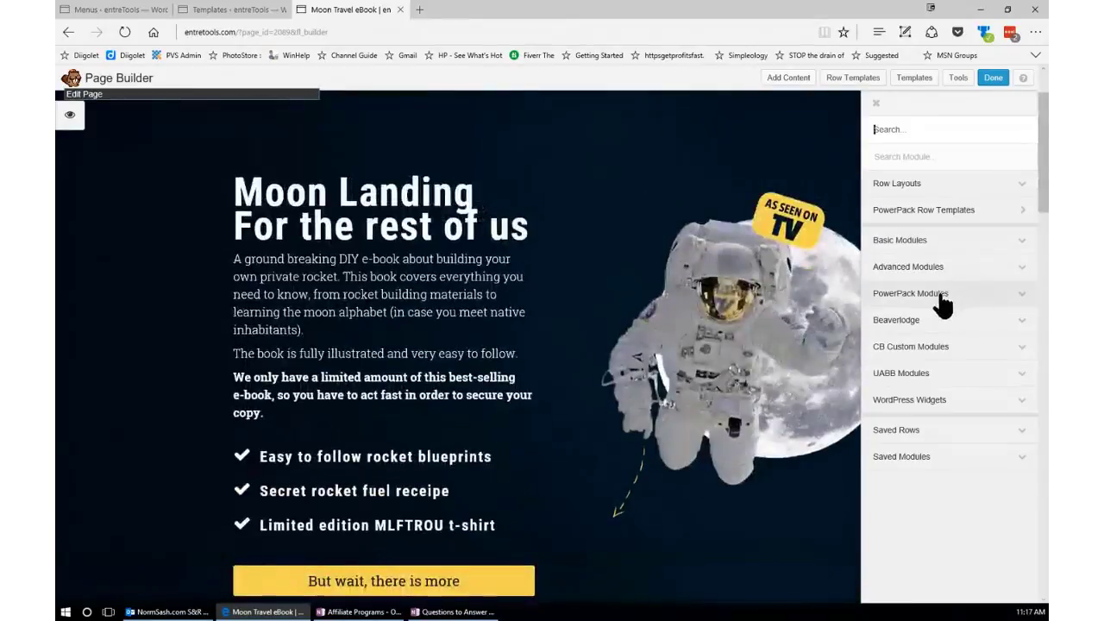
click(1021, 297)
click(1019, 302)
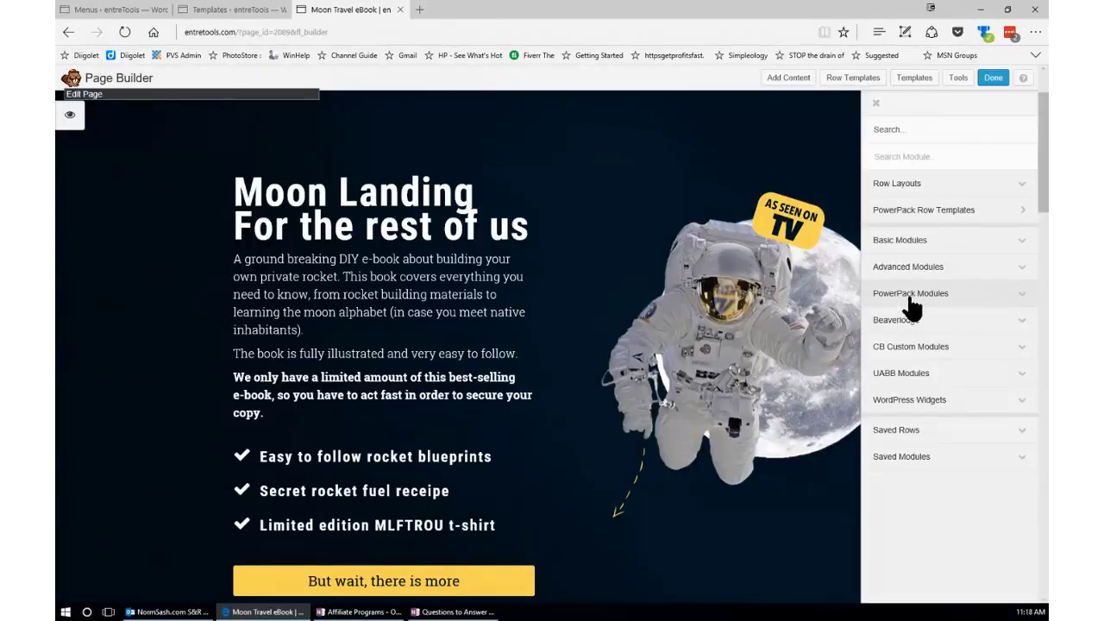
click(1024, 297)
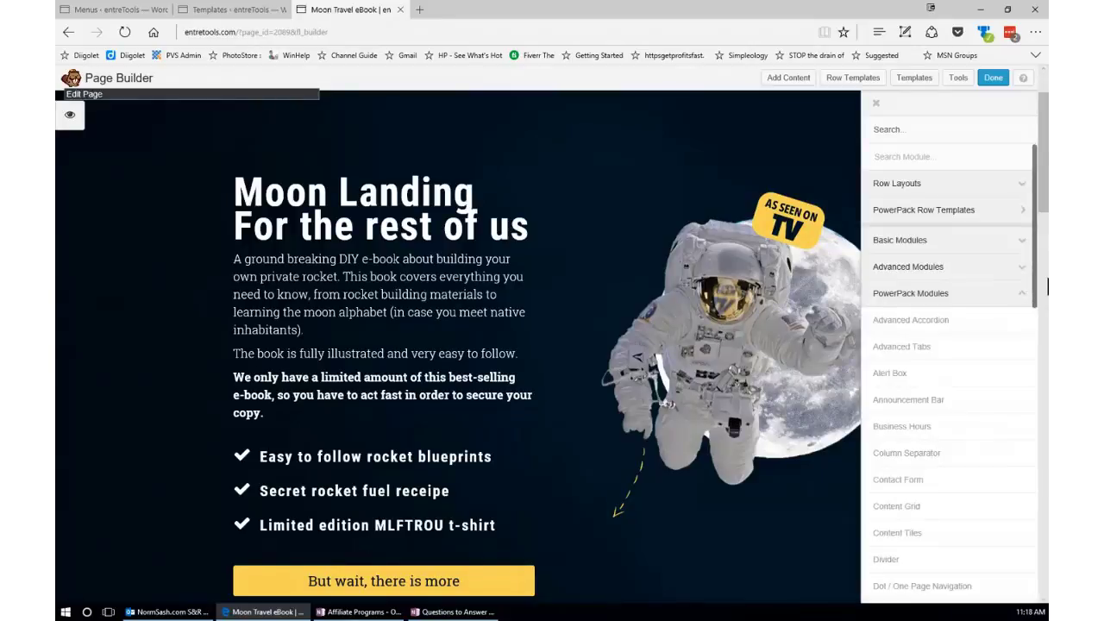
drag(1037, 293, 1037, 546)
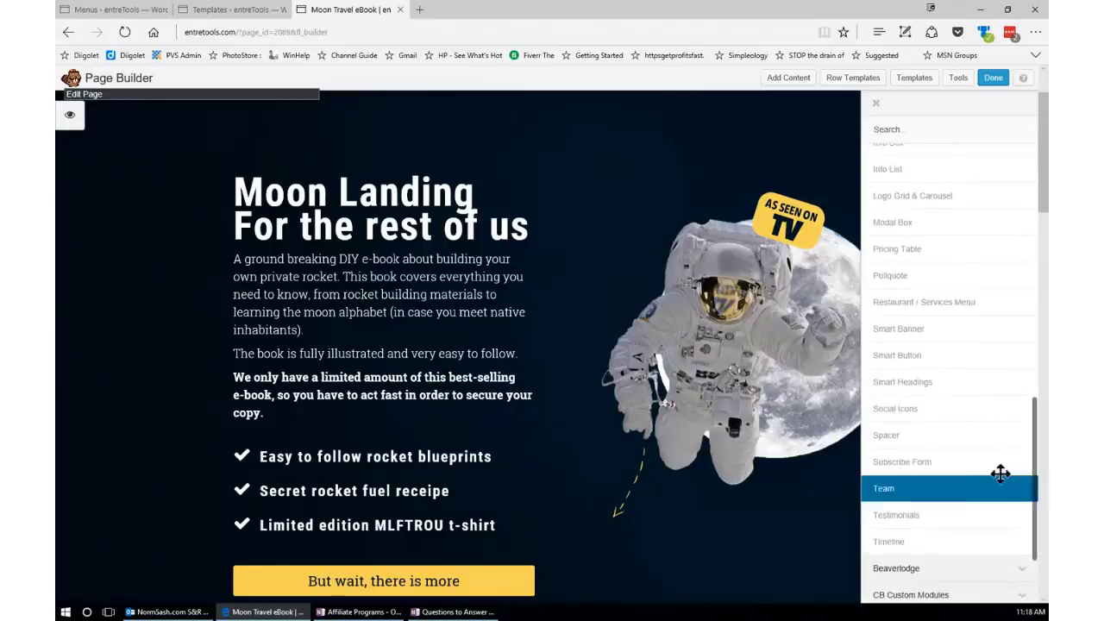
drag(936, 464, 347, 515)
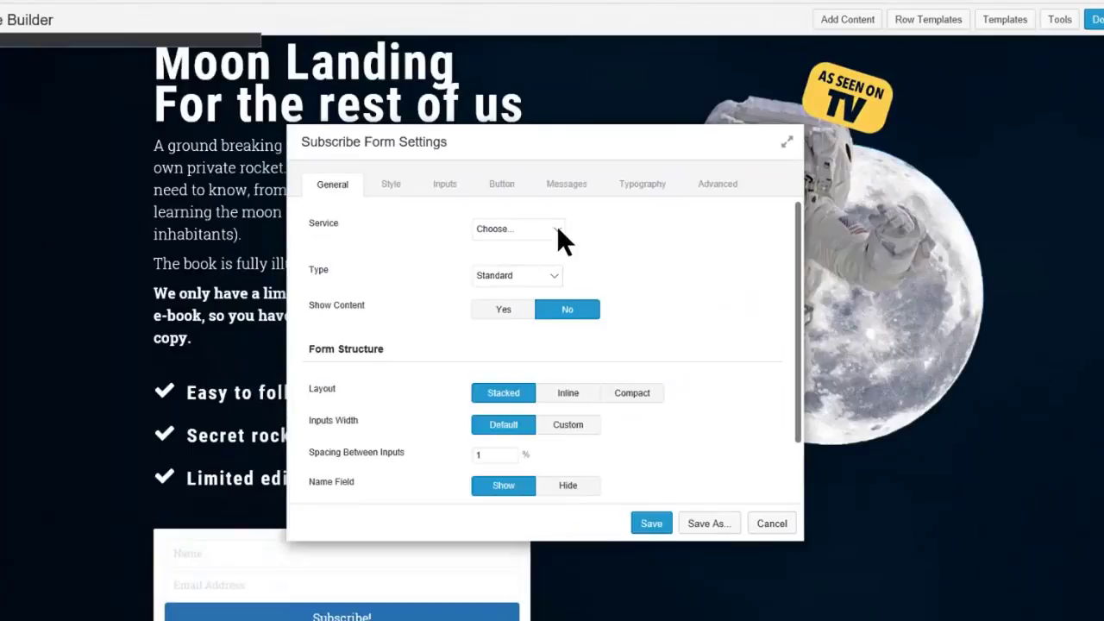
Connect the subscribe form to the ActiveCampaign service using the NormsIM account
click(557, 227)
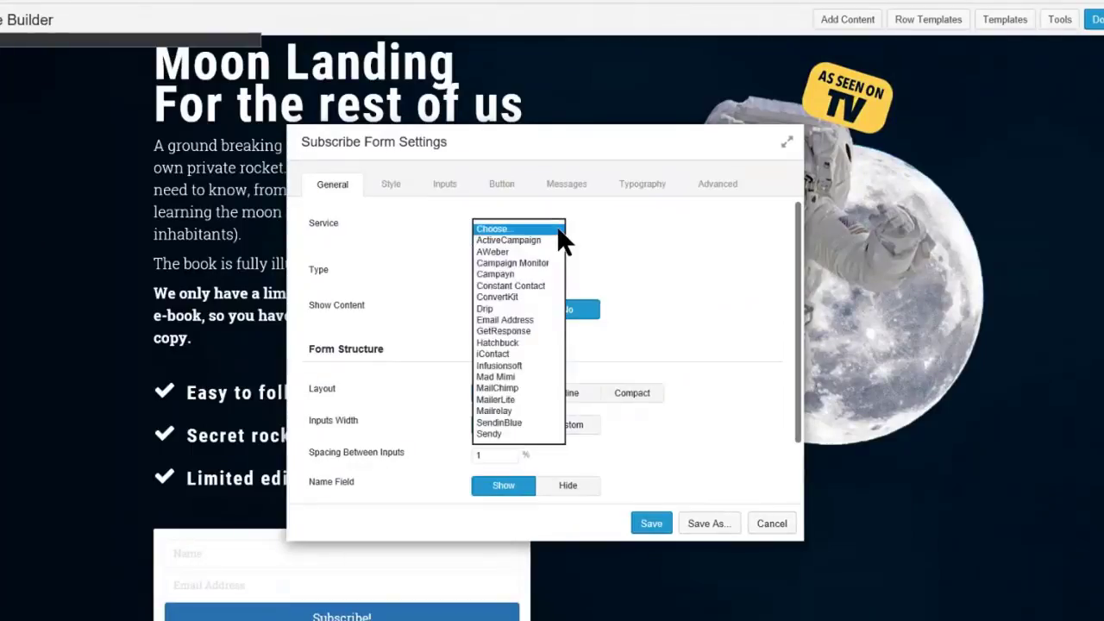
click(508, 240)
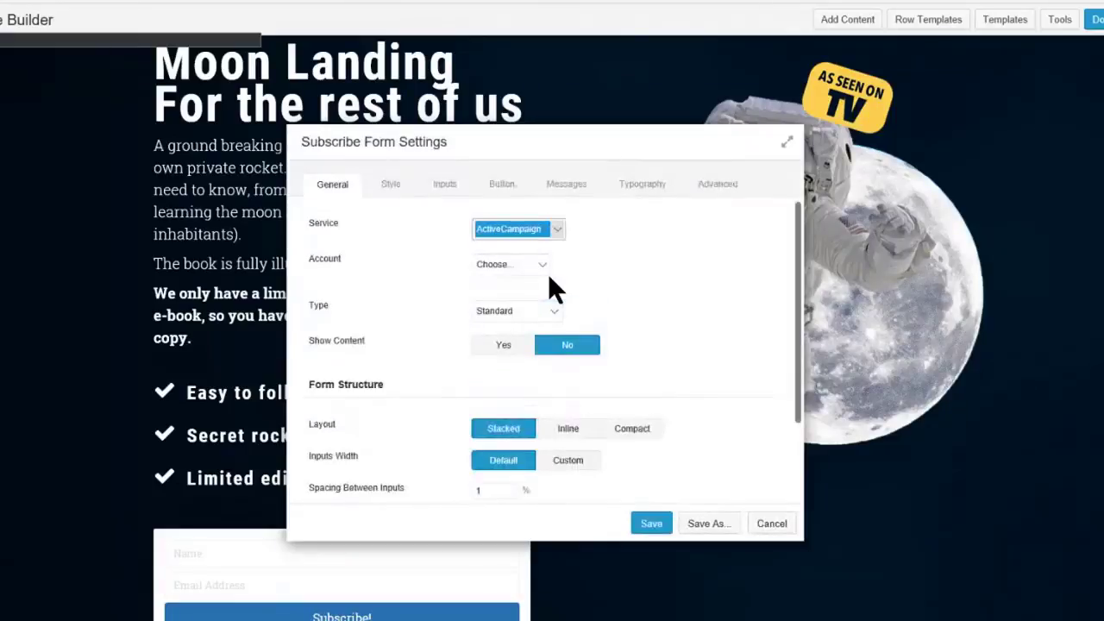
click(546, 263)
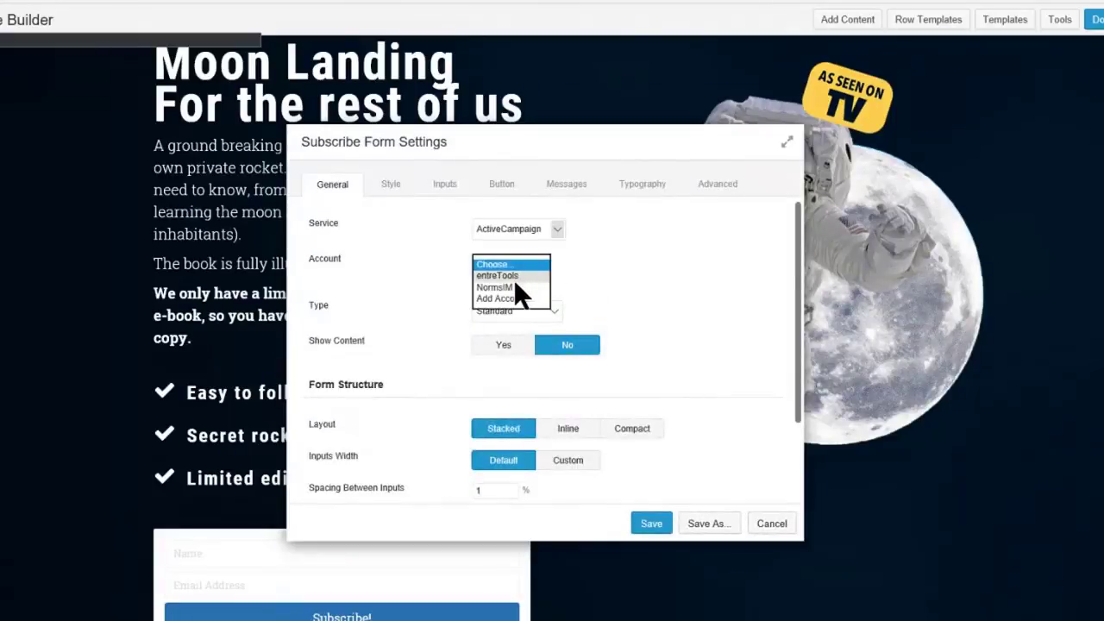
click(510, 285)
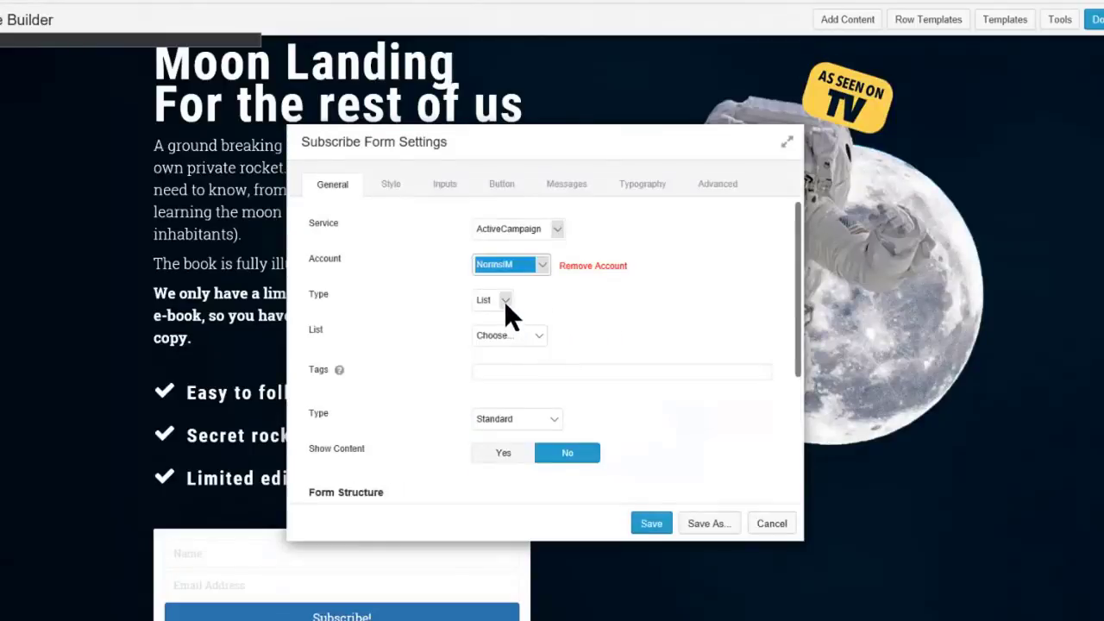
Keep the subscription type as List and choose the entreTools list, leaving the tags empty
click(505, 301)
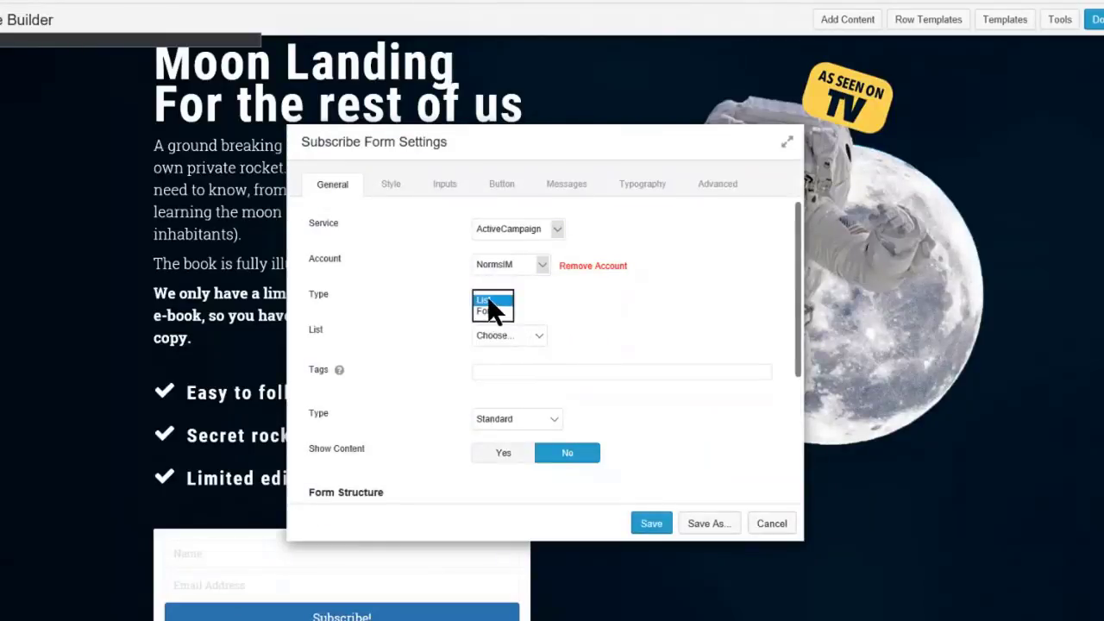
click(601, 340)
click(535, 333)
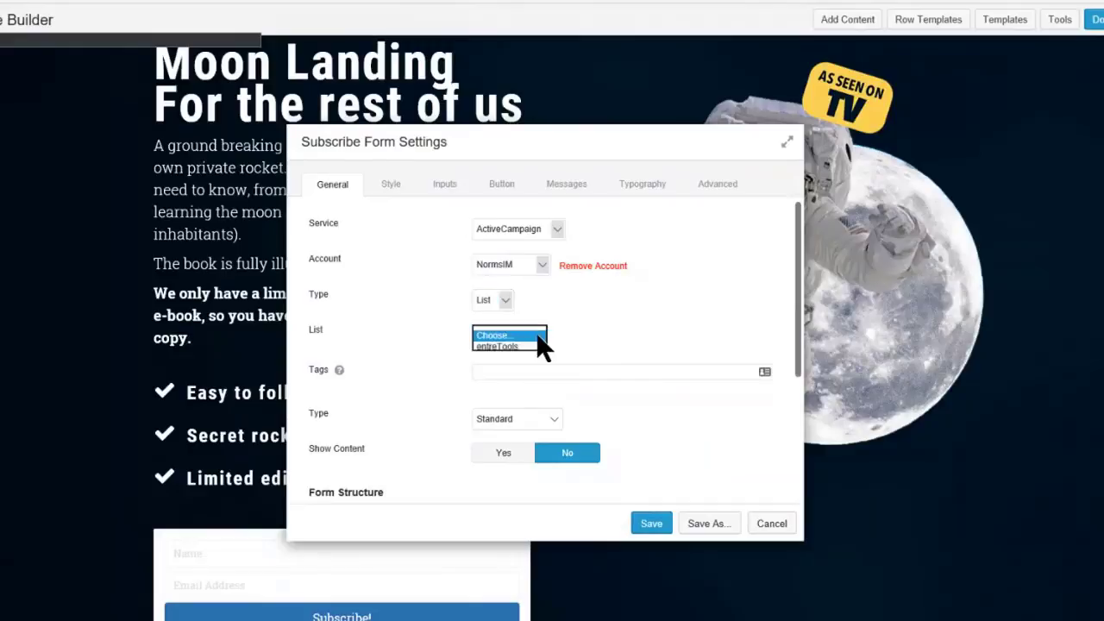
click(507, 346)
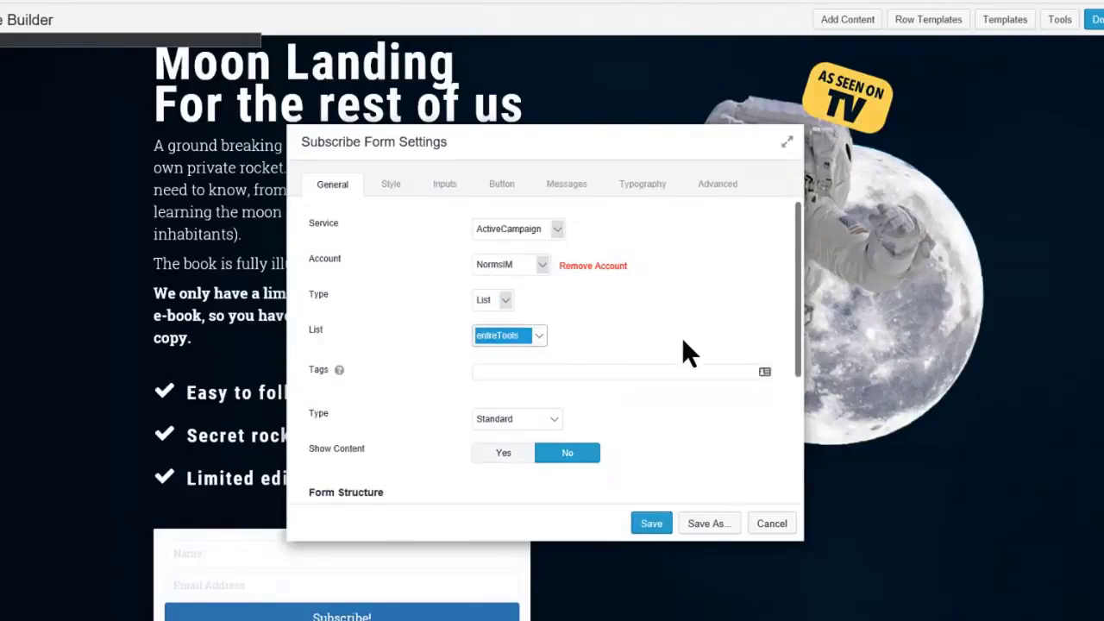
click(587, 373)
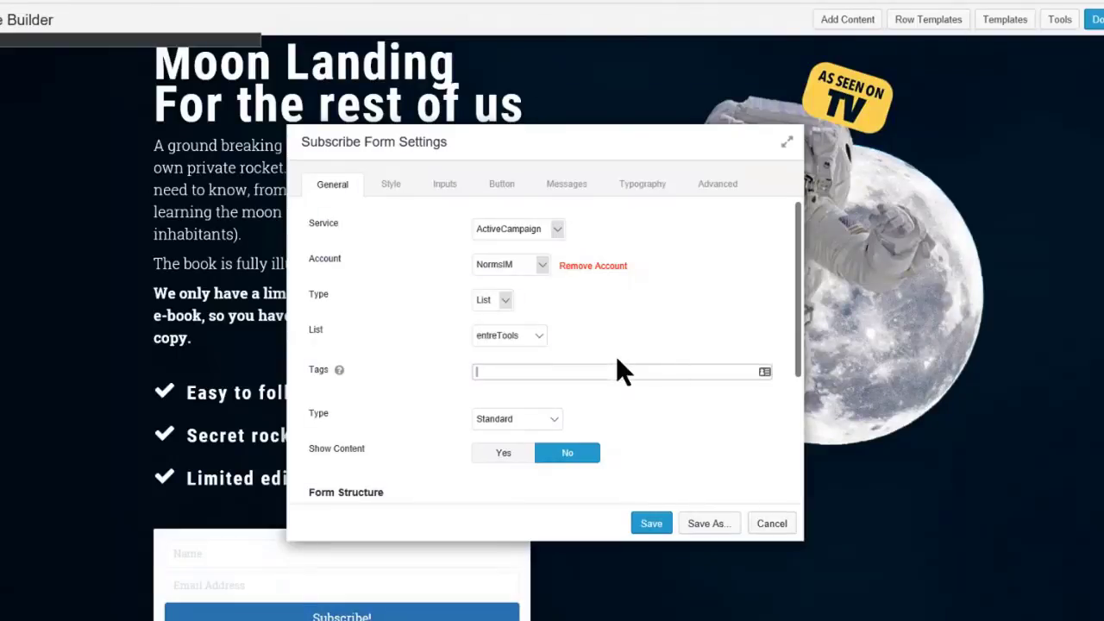
Review the form's style options, set the subscribe button's alignment to Center, and save the form settings
click(391, 191)
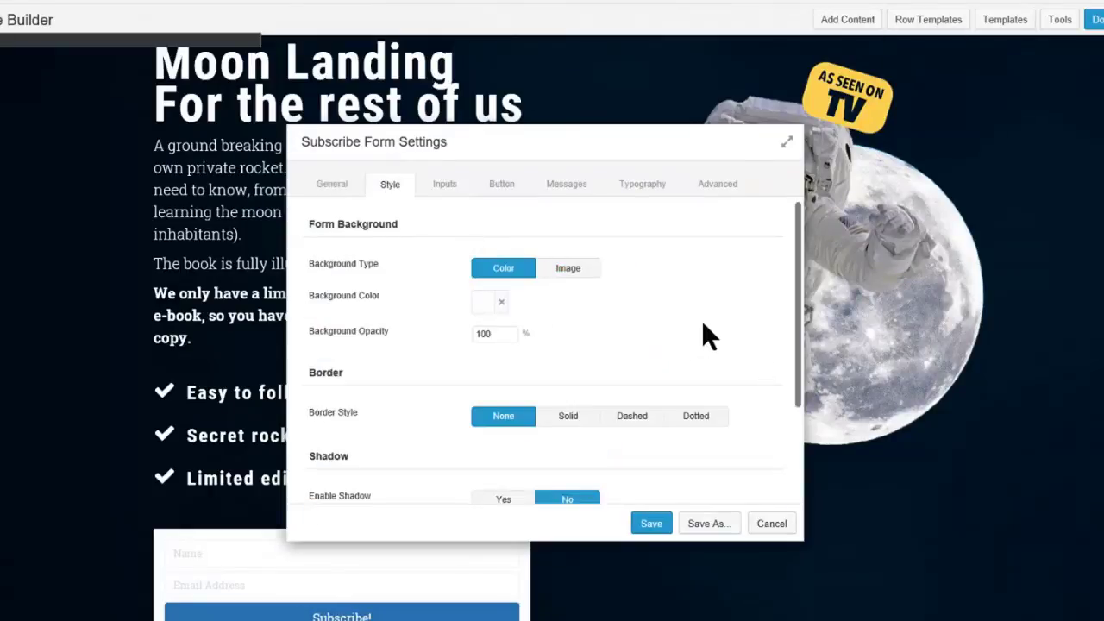
scroll(671, 313, down, 3)
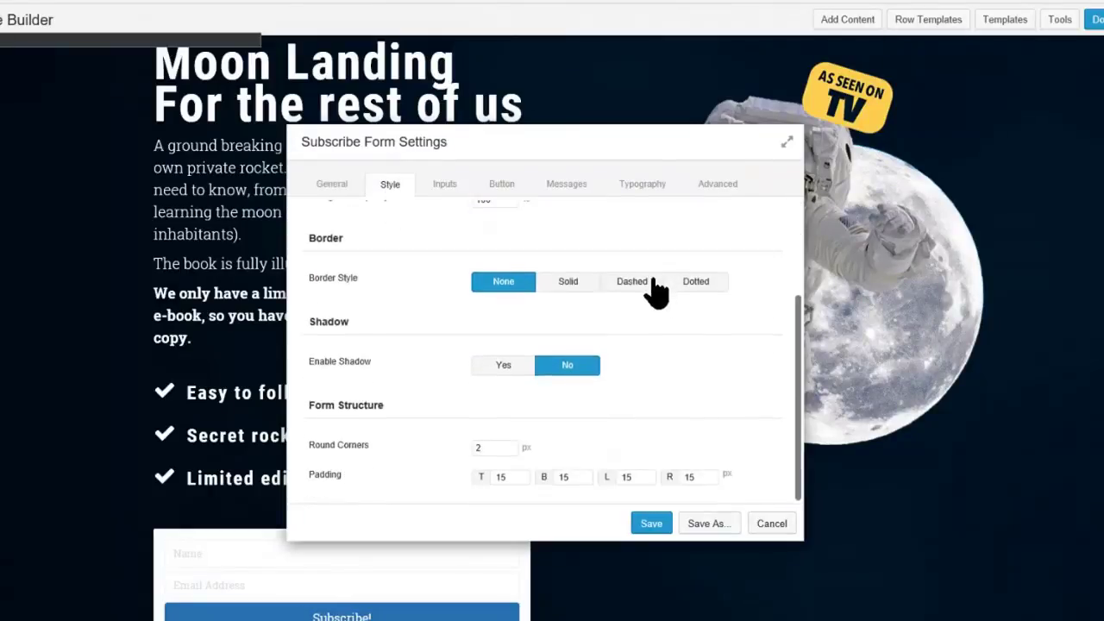
scroll(649, 285, up, 3)
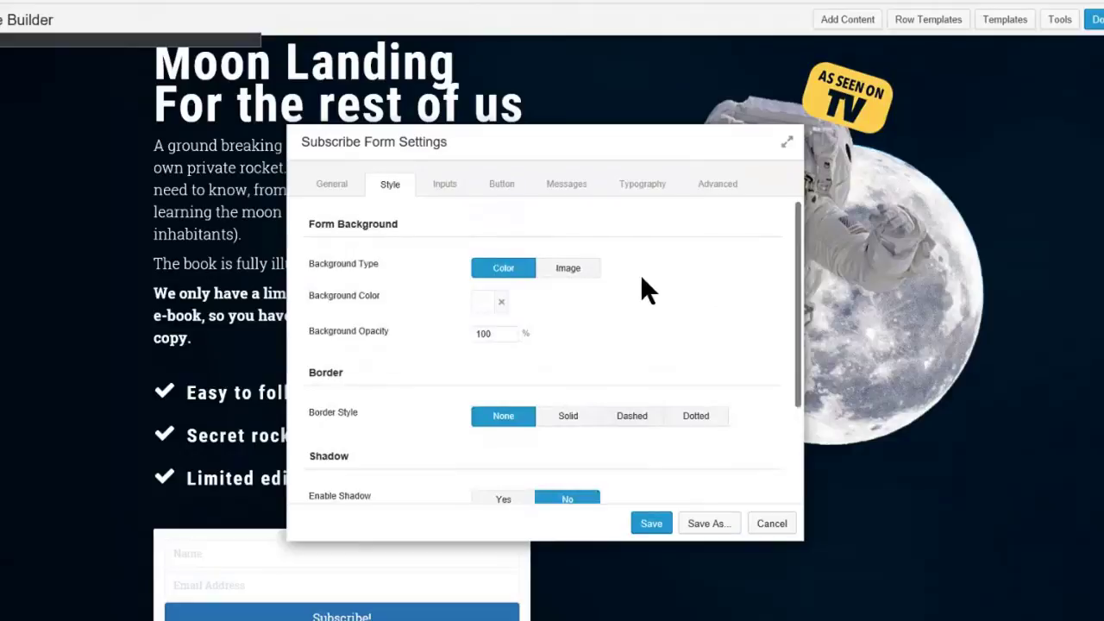
click(503, 186)
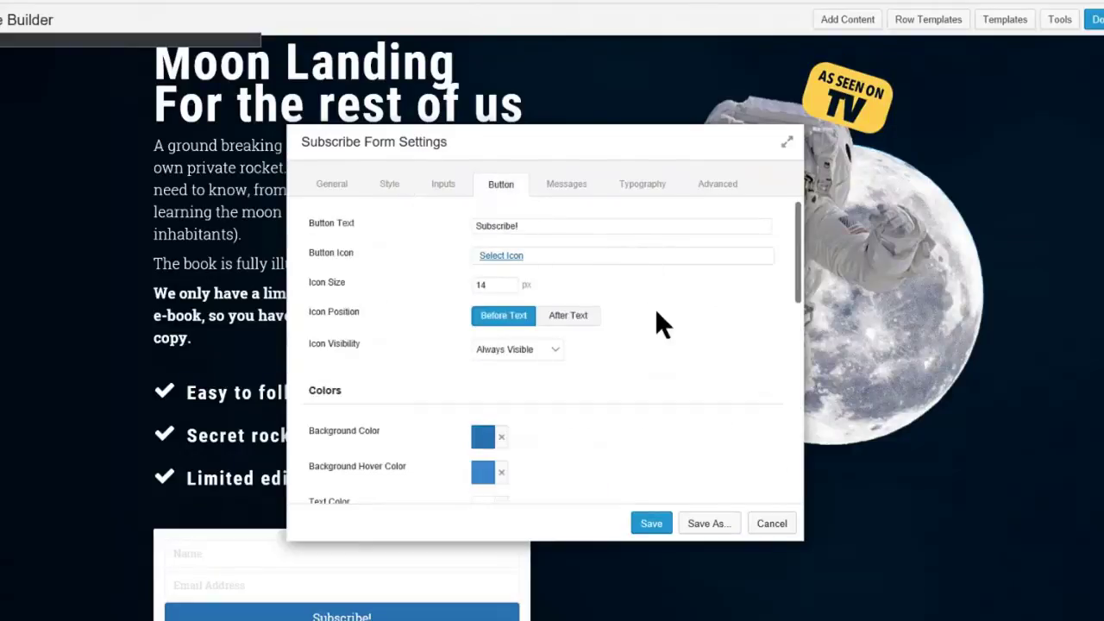
scroll(660, 314, down, 10)
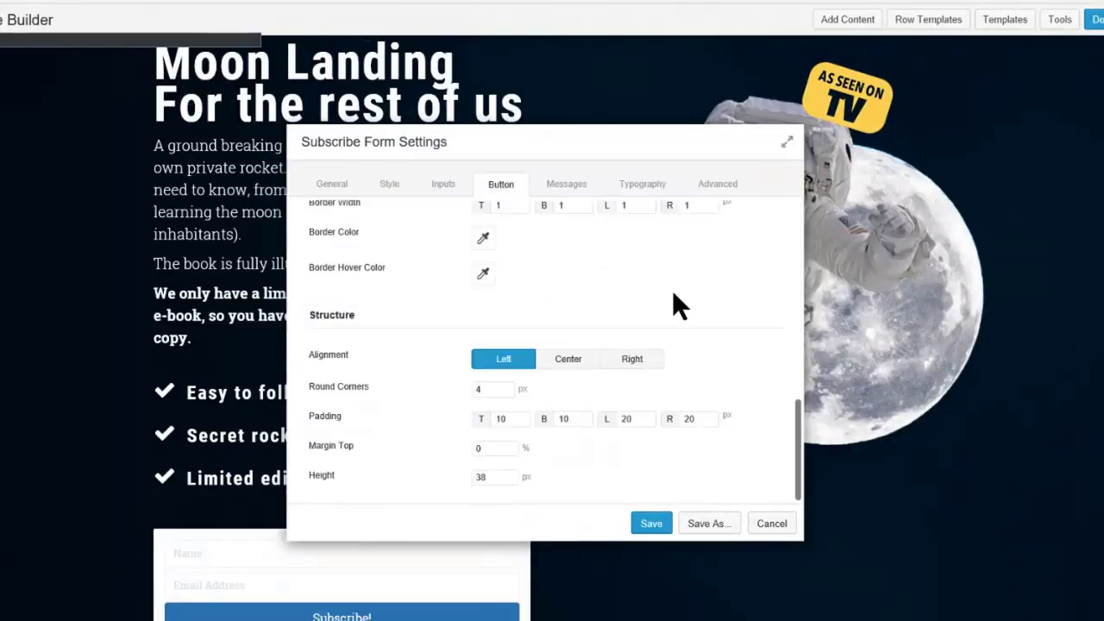
click(584, 362)
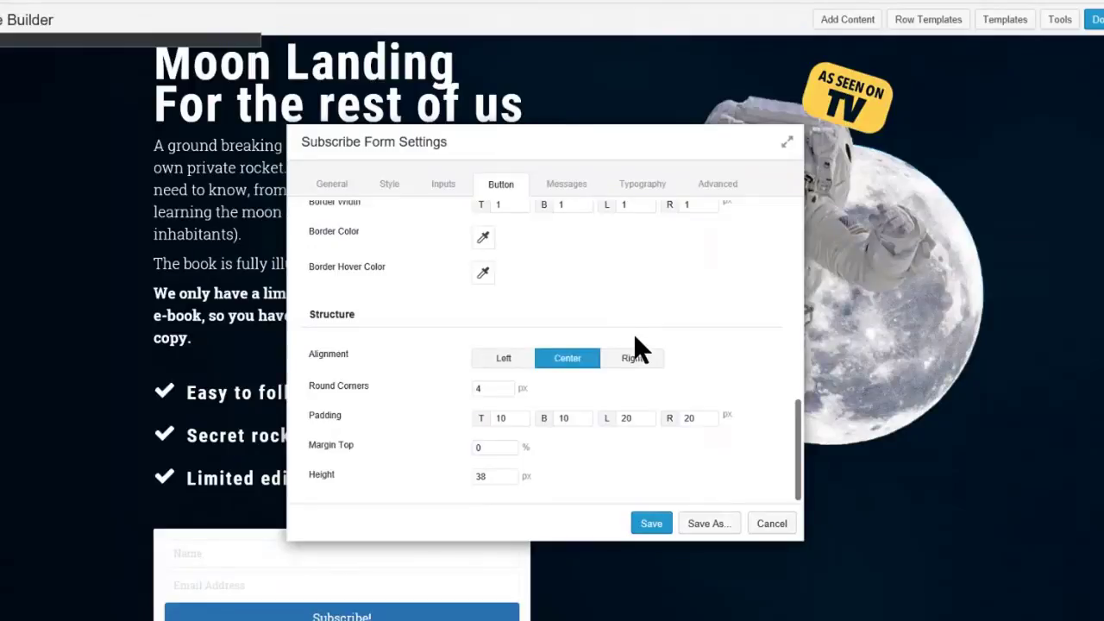
scroll(623, 313, up, 3)
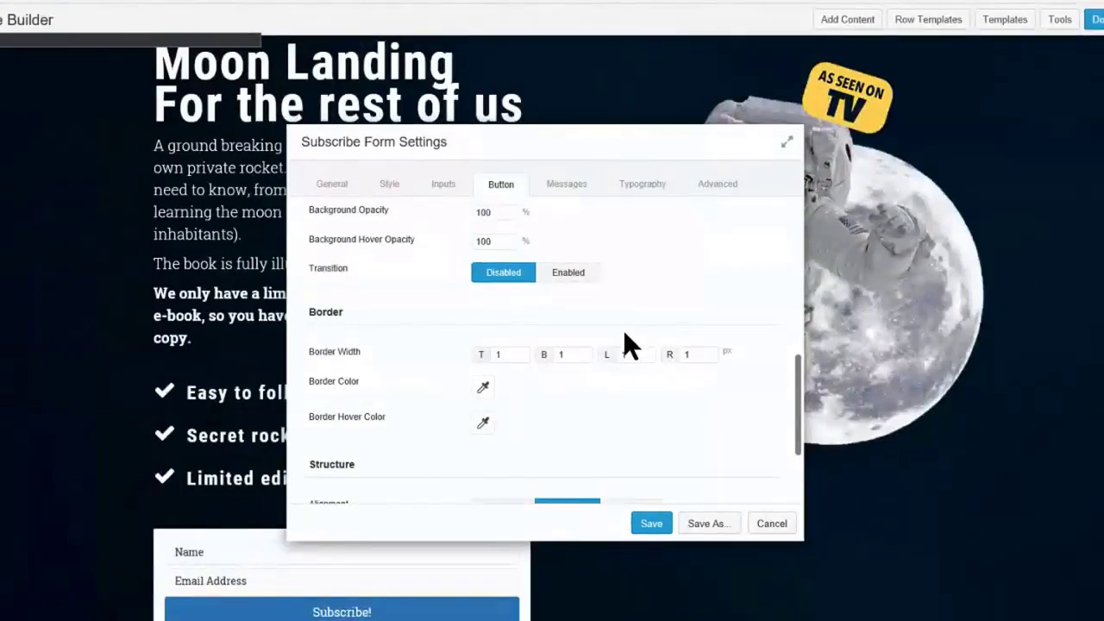
scroll(624, 340, up, 3)
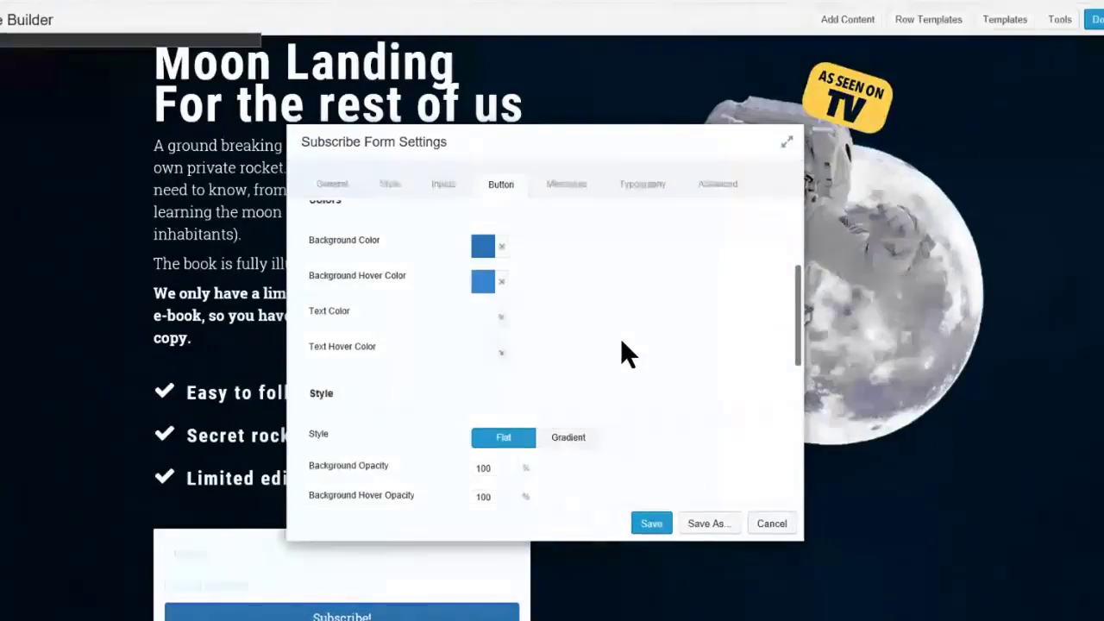
scroll(615, 387, up, 1)
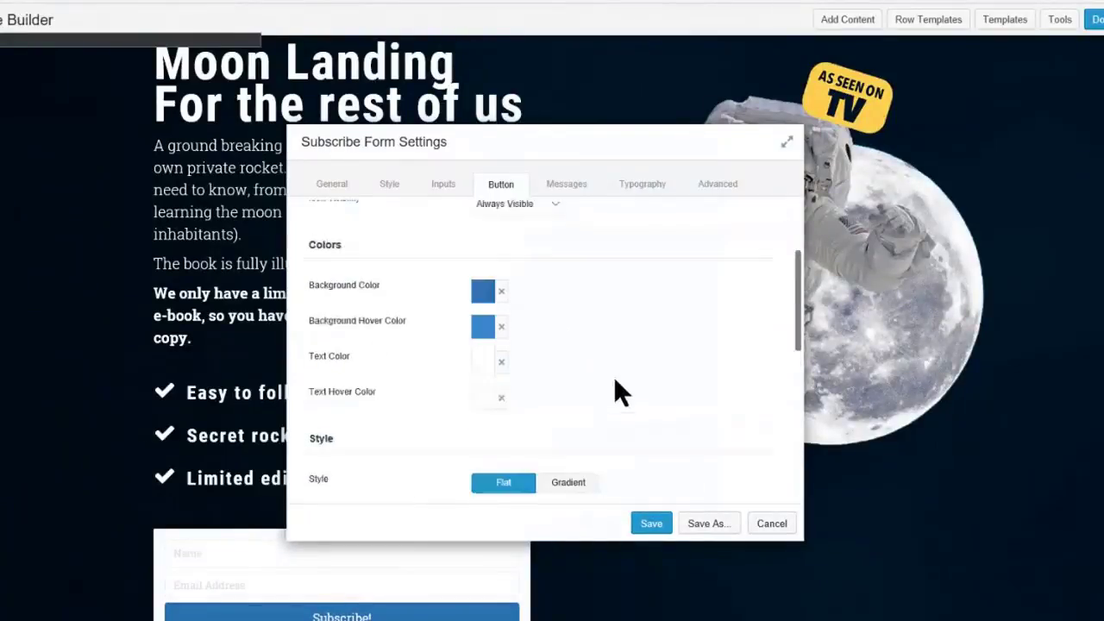
click(668, 528)
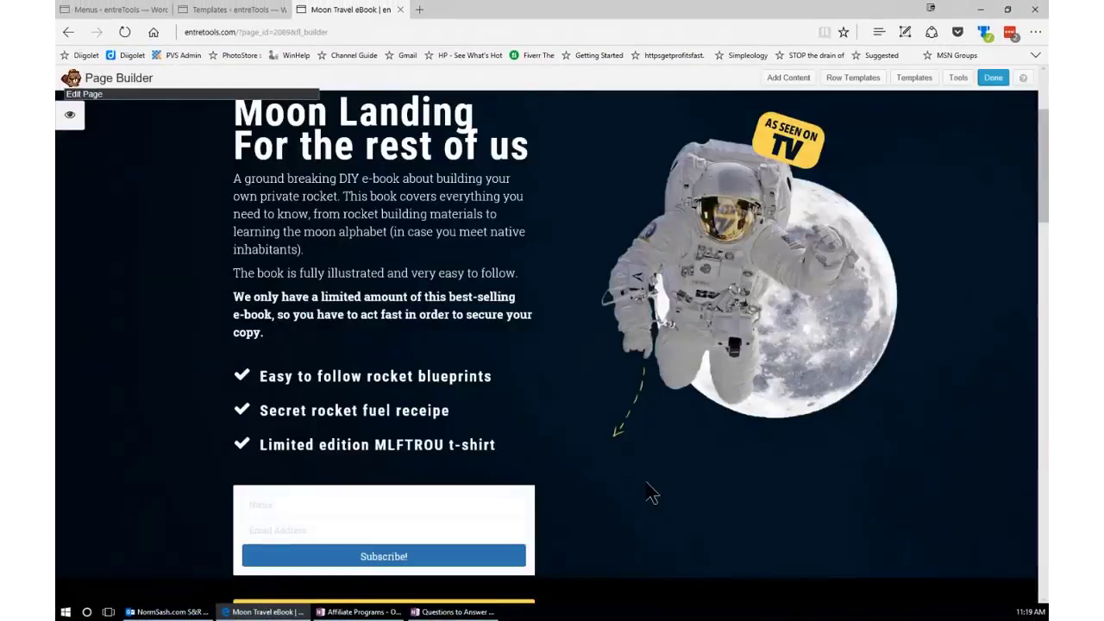
scroll(568, 463, down, 3)
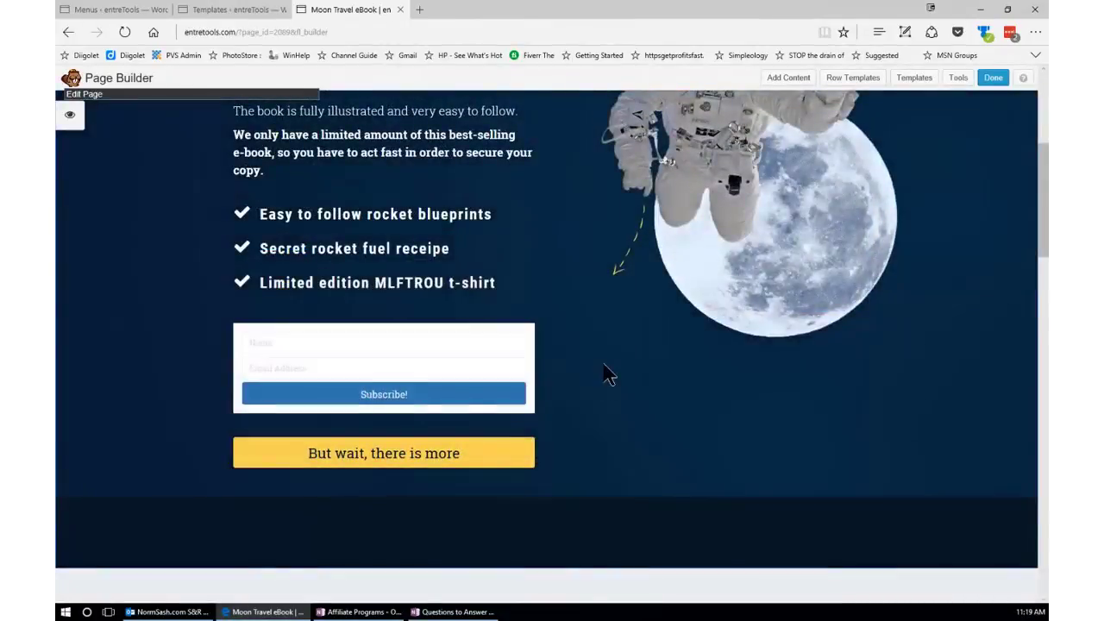
scroll(599, 388, up, 2)
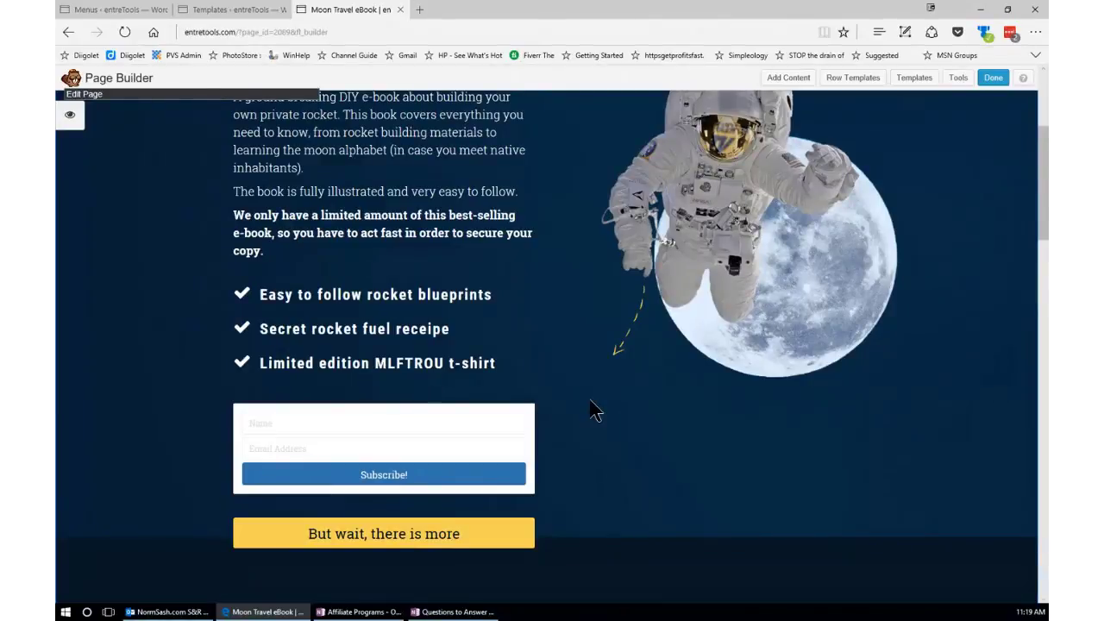
mouse_move(491, 443)
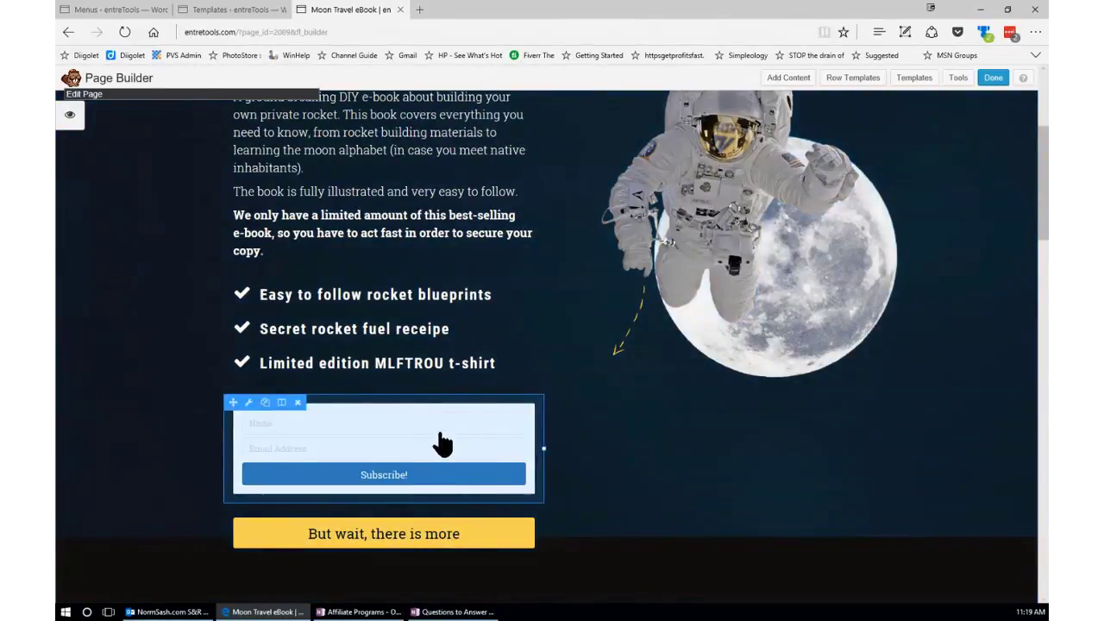
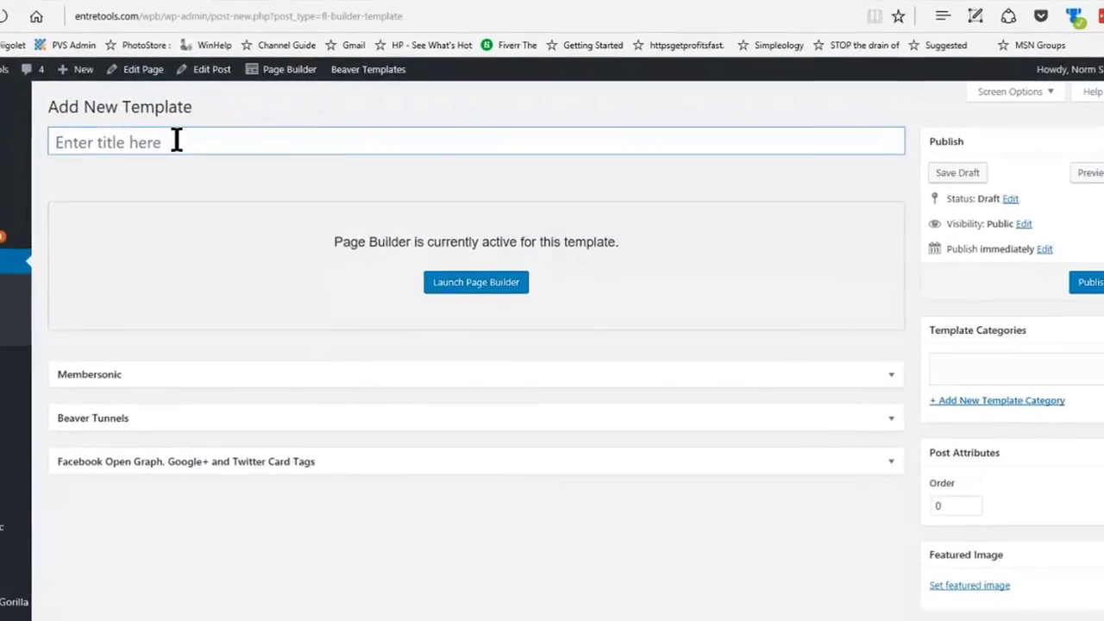
Title the new template "Optin for Moon Travel Book" and launch Page Builder for it
text(O)
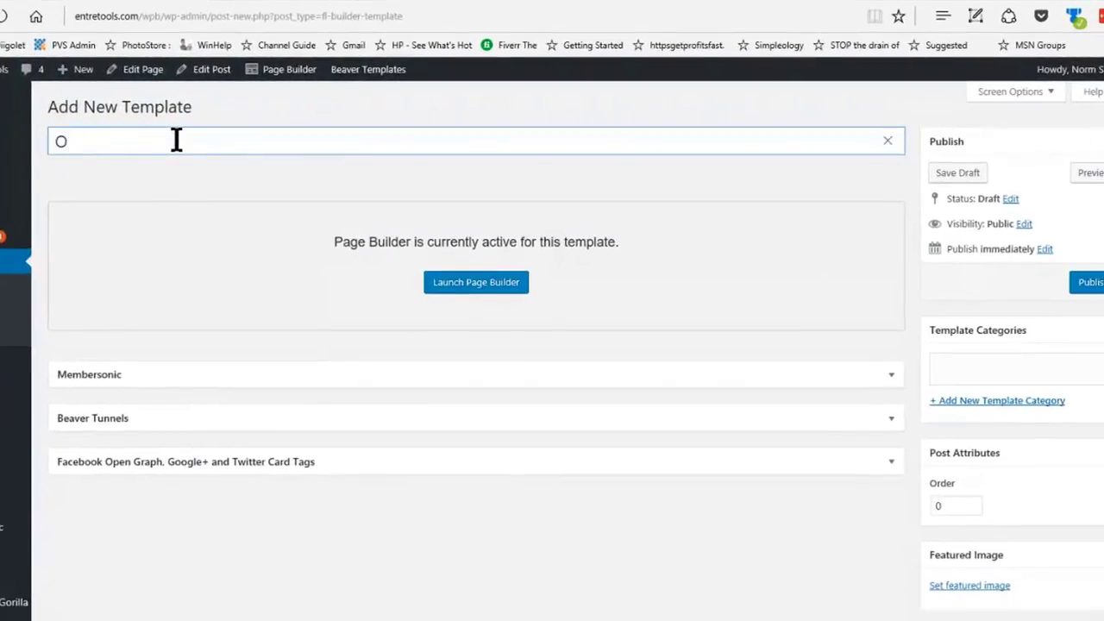
text(ptin for Moo)
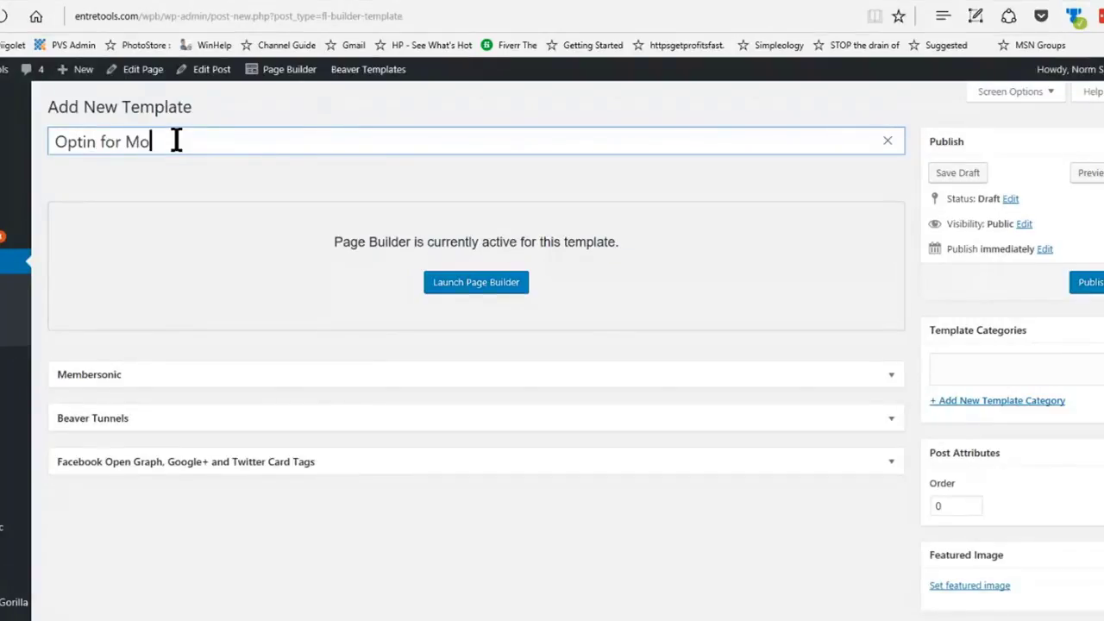
text(n Travel Book)
click(468, 287)
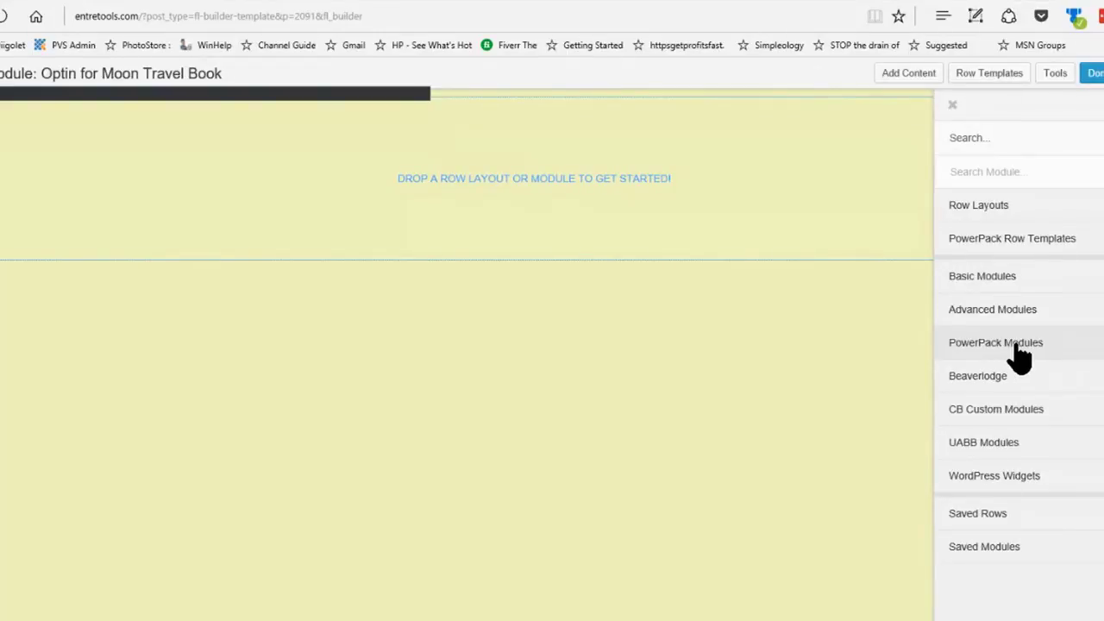
Add a PowerPack Subscribe Form module to the empty template layout
click(1082, 349)
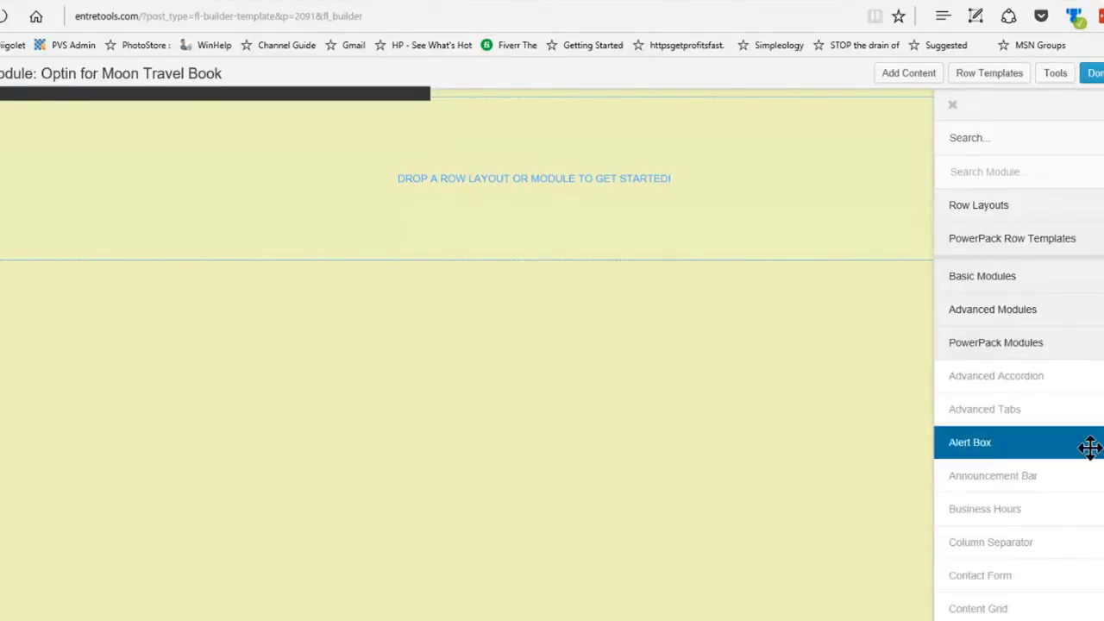
scroll(1029, 576, down, 8)
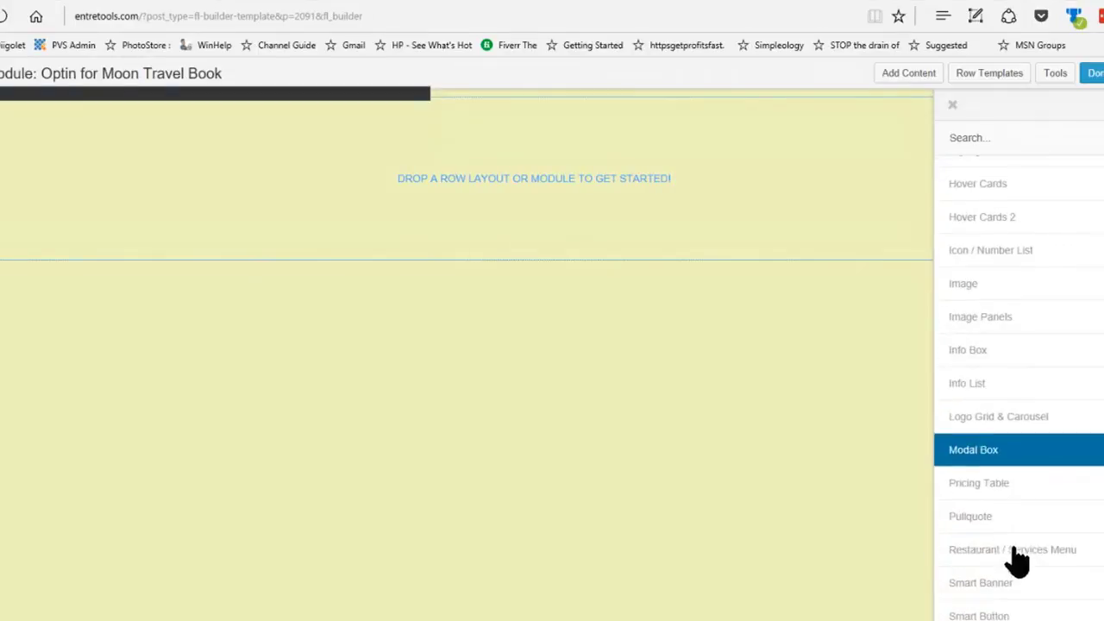
scroll(1019, 561, down, 4)
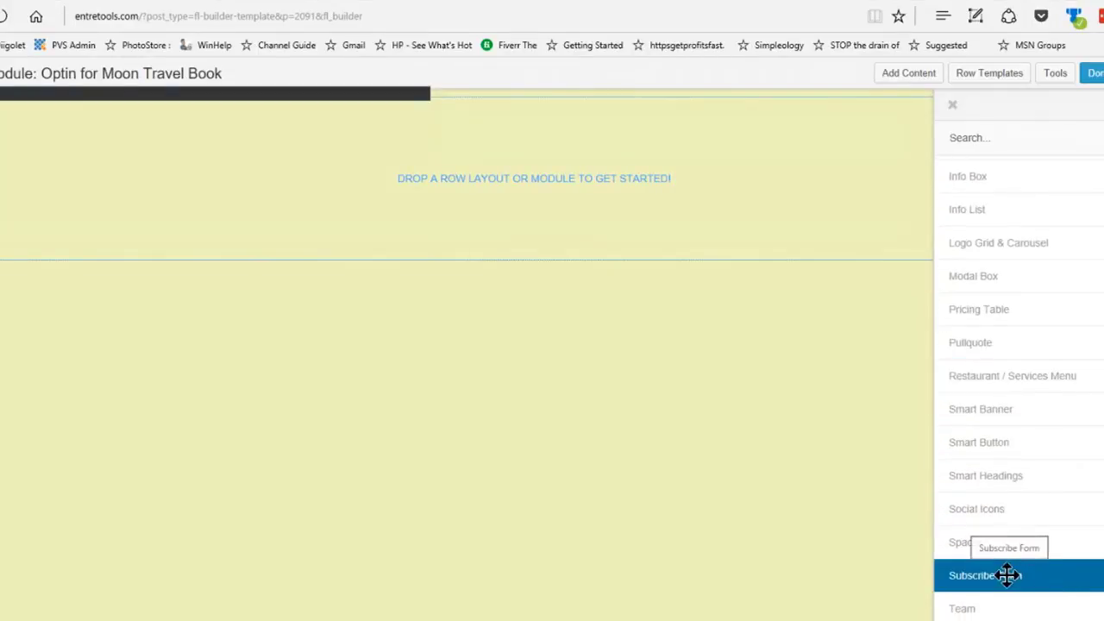
drag(1007, 575, 500, 171)
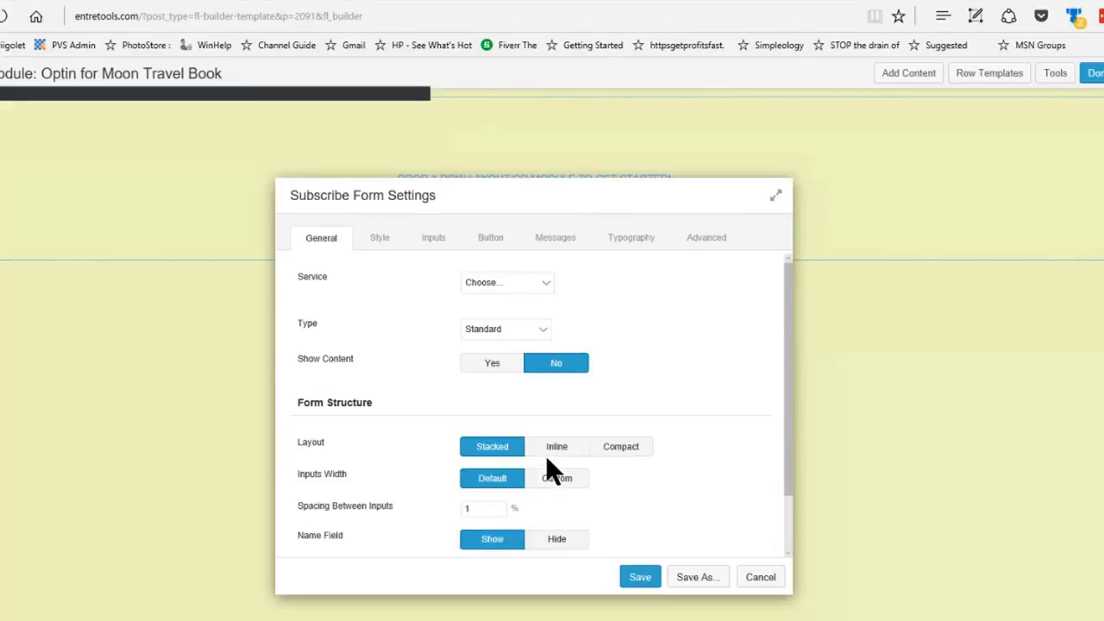
Connect the template's subscribe form to ActiveCampaign using the NormsIM account, keeping the Standard type and Stacked layout
click(541, 277)
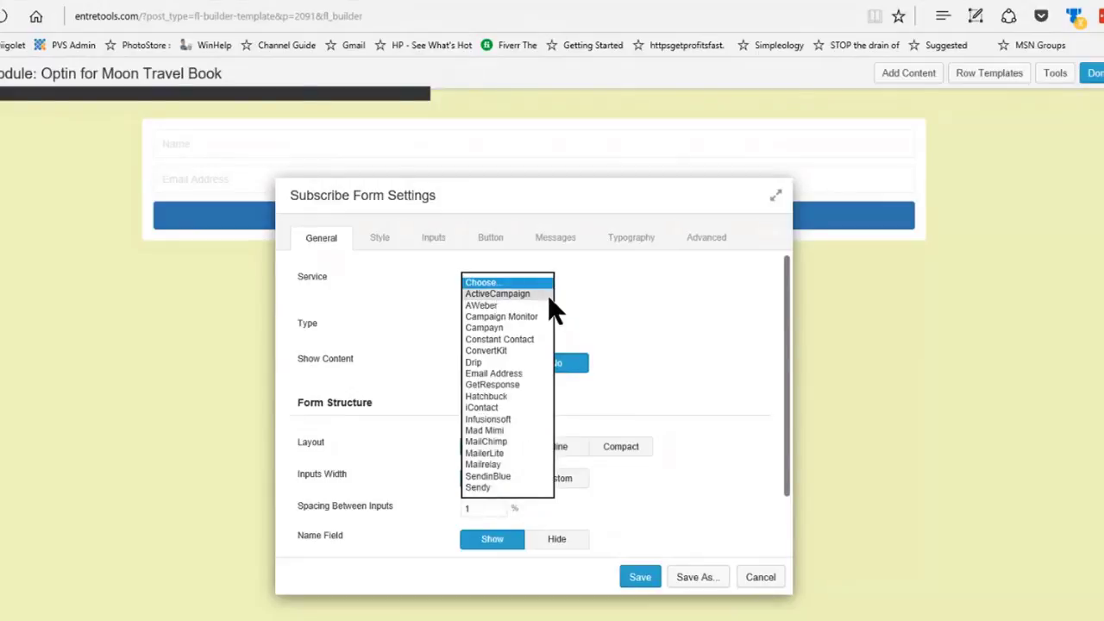
click(548, 294)
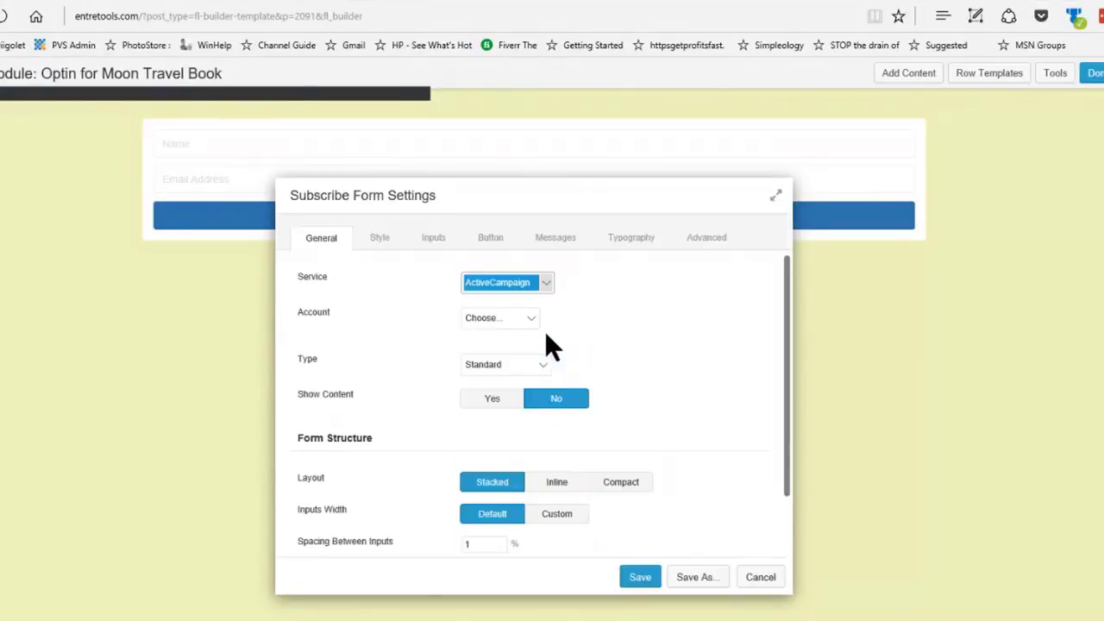
click(531, 317)
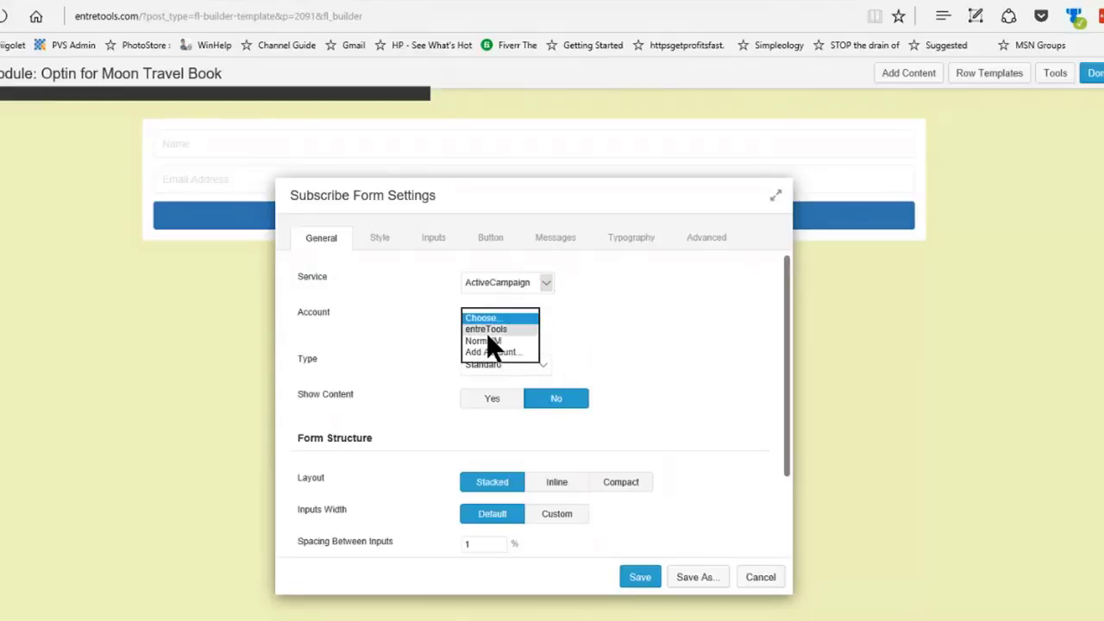
click(485, 341)
drag(790, 399, 776, 537)
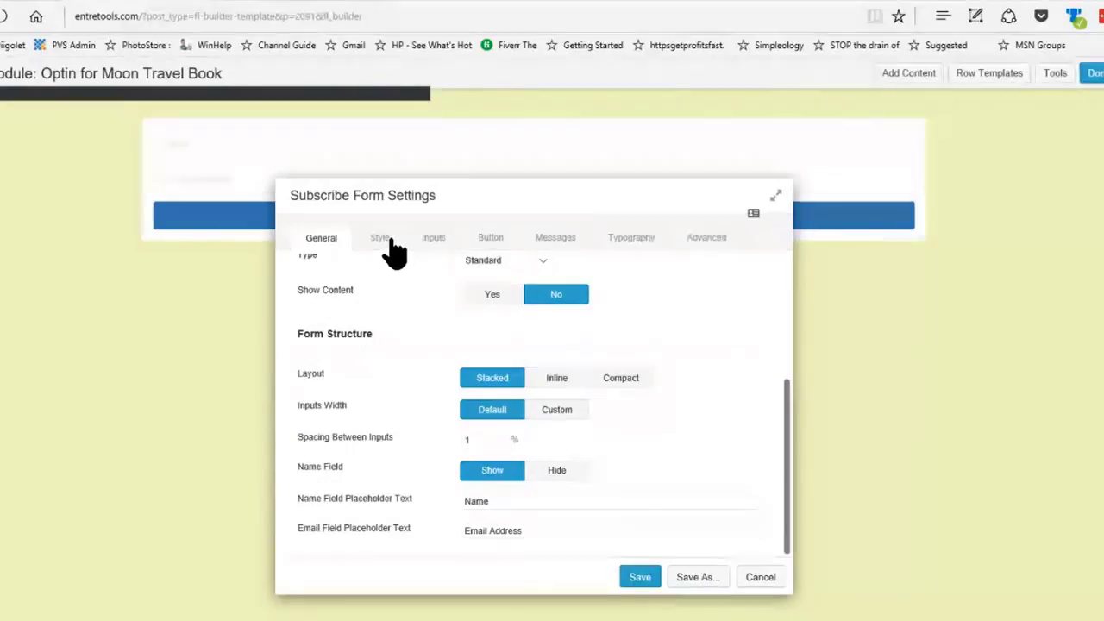
Set the subscribe button's text to "Get Free Chapter!", clear the form's background color, and save the form settings
click(495, 243)
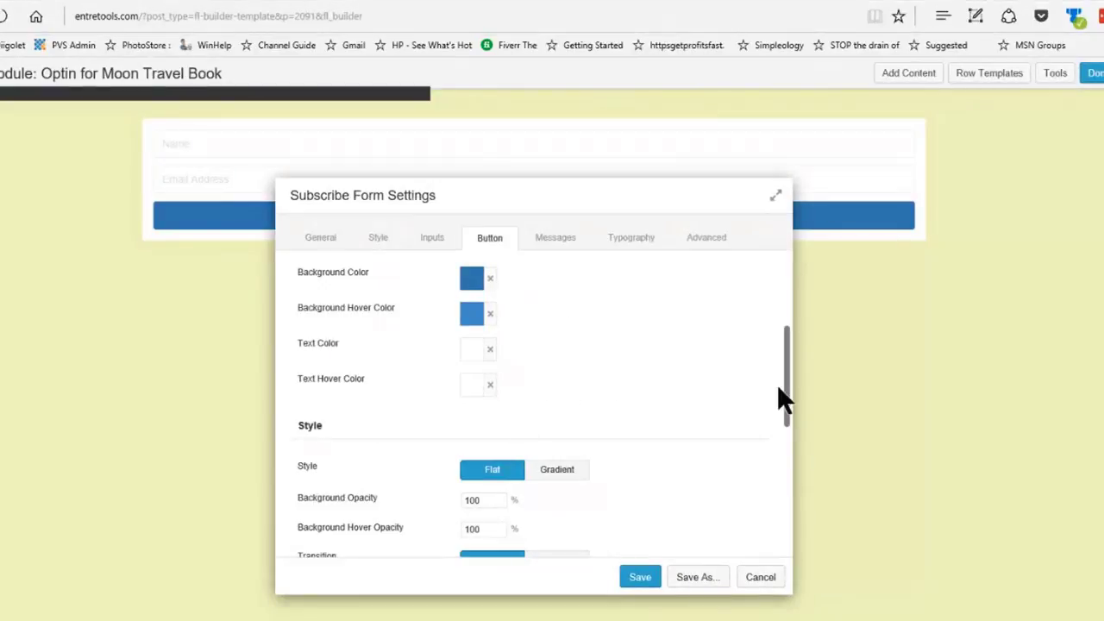
drag(789, 393, 785, 529)
scroll(796, 323, up, 10)
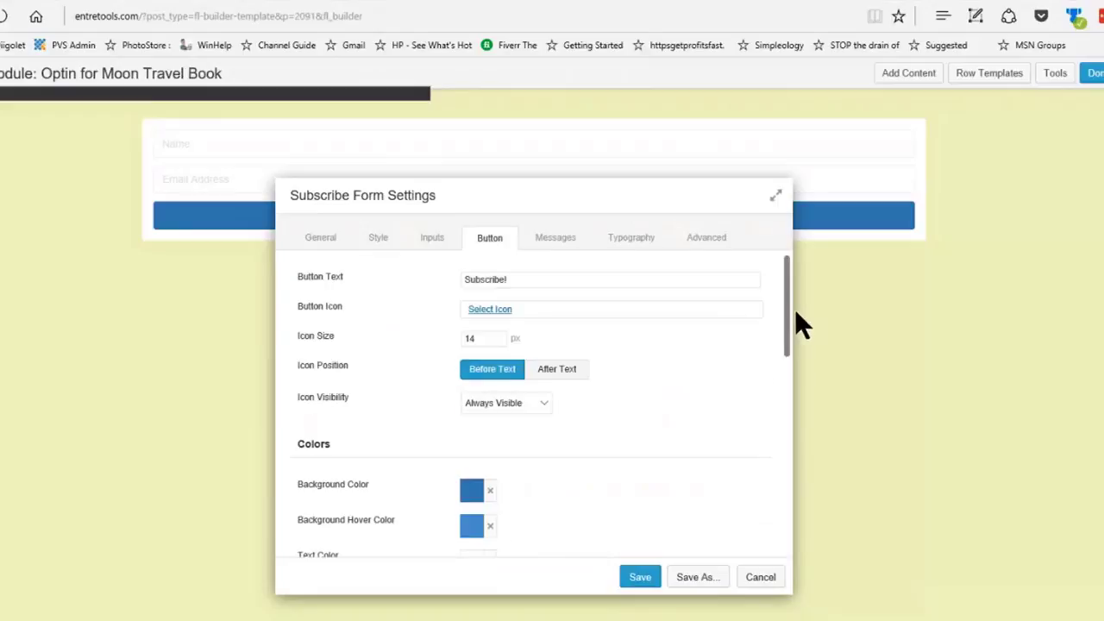
drag(517, 281, 447, 276)
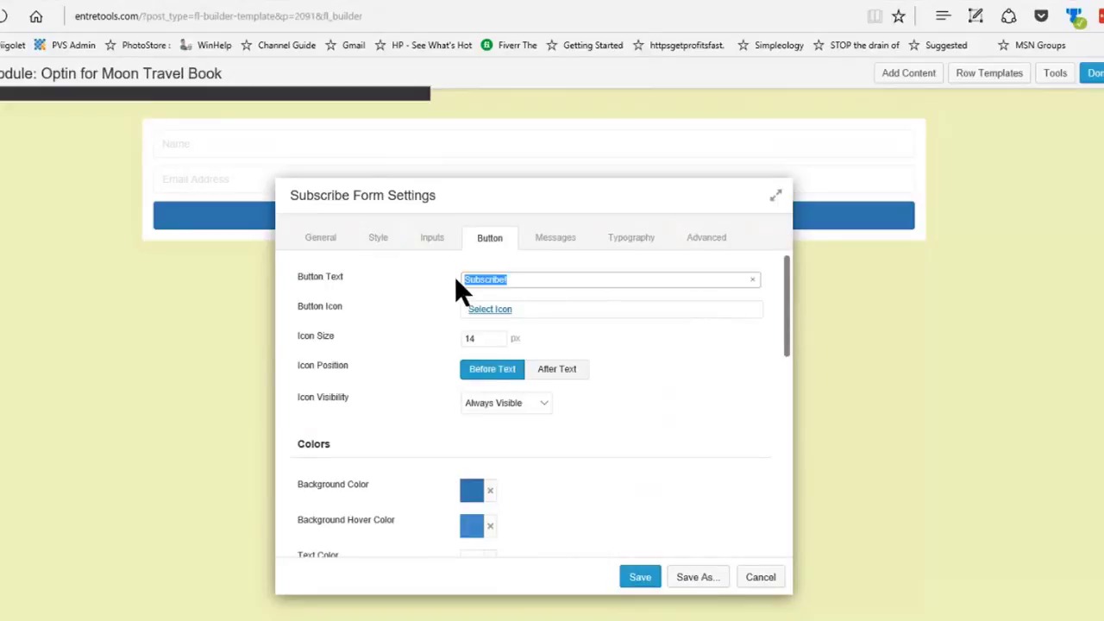
text(Get Free)
text( Guide)
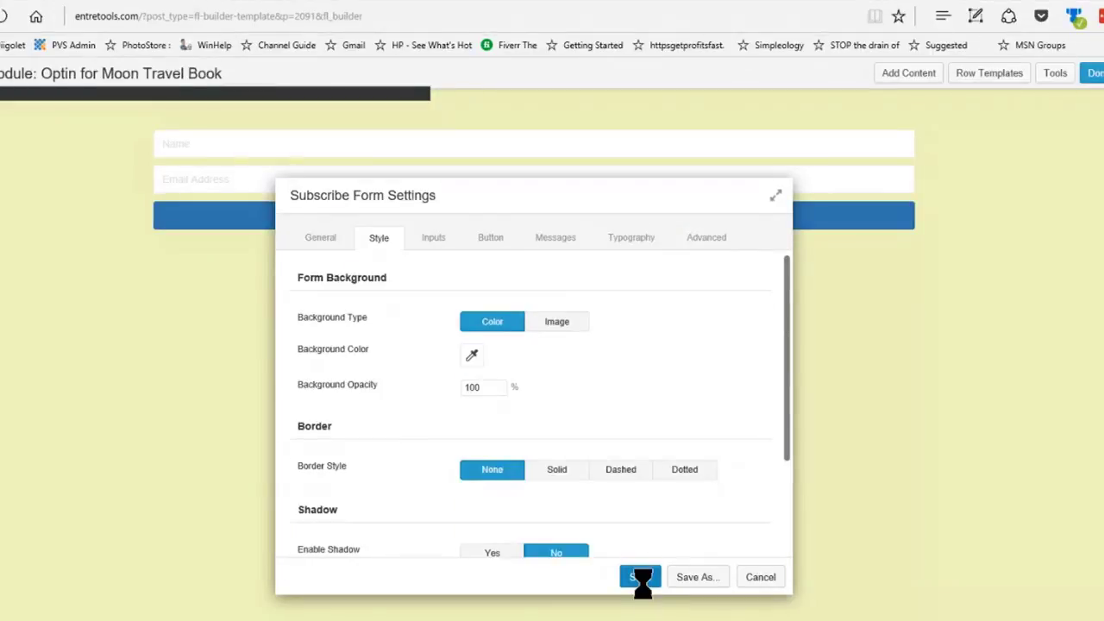
click(640, 579)
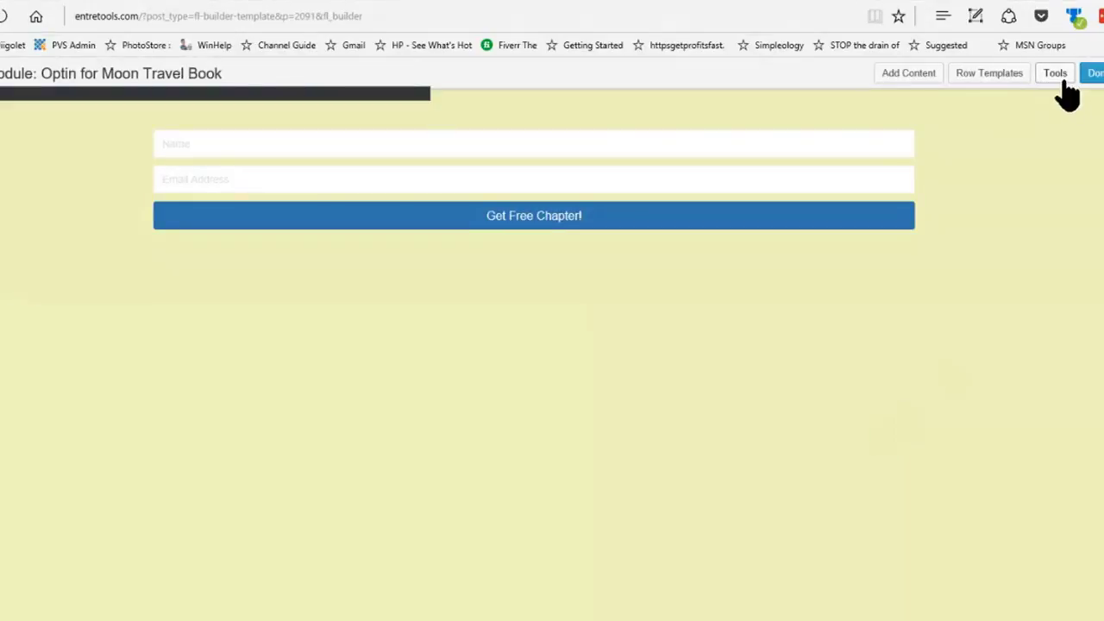
Add a PowerPack Smart Headings module above the subscribe form in the template
click(917, 79)
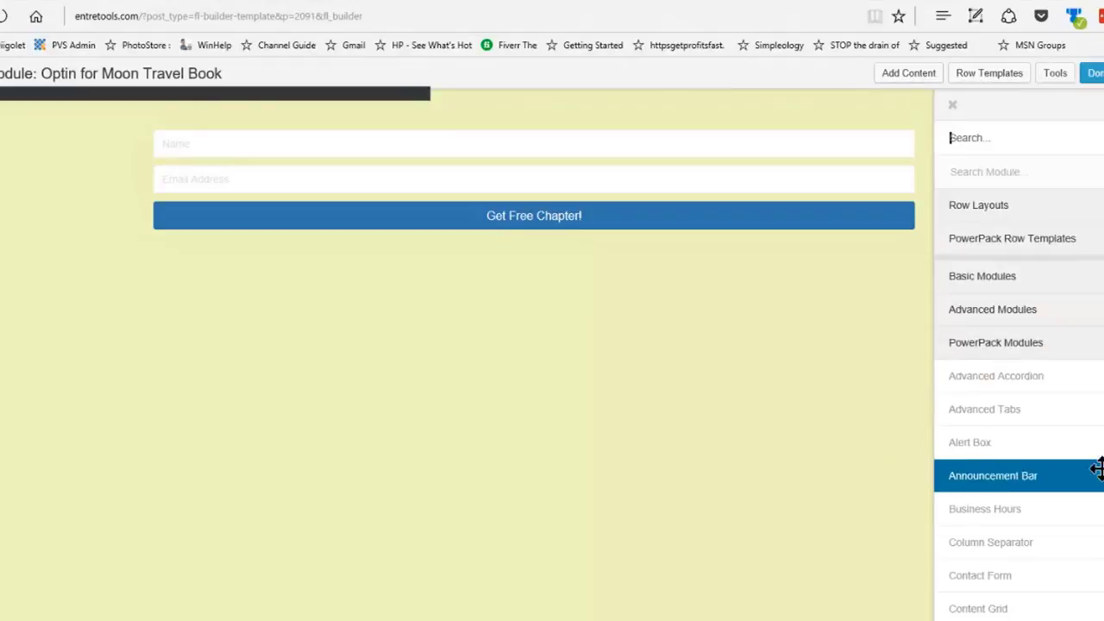
scroll(1052, 534, down, 3)
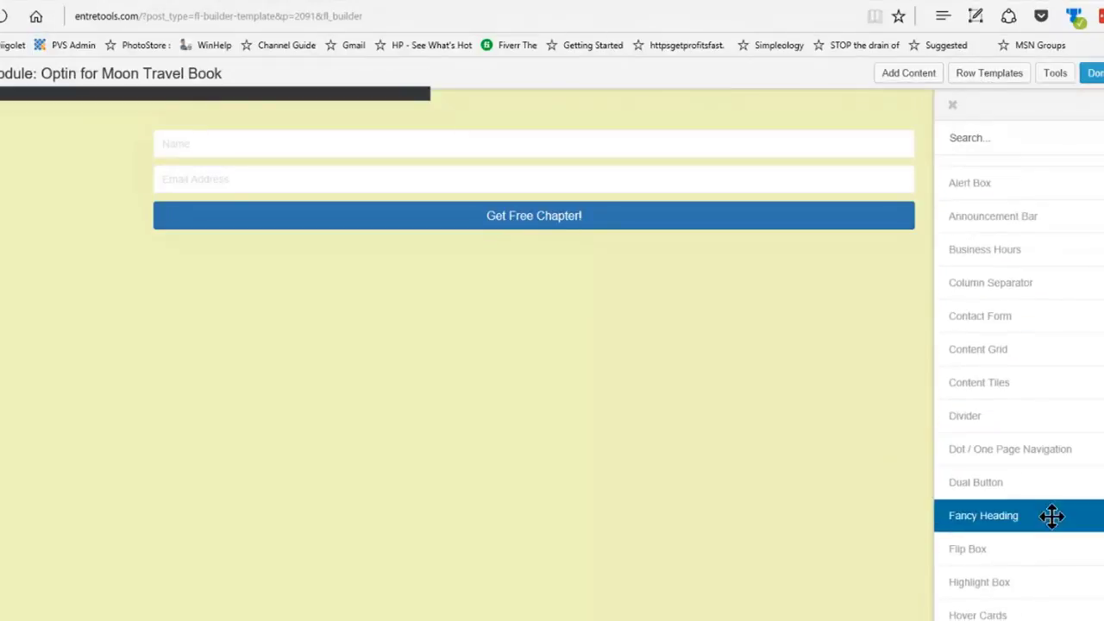
scroll(1048, 509, down, 6)
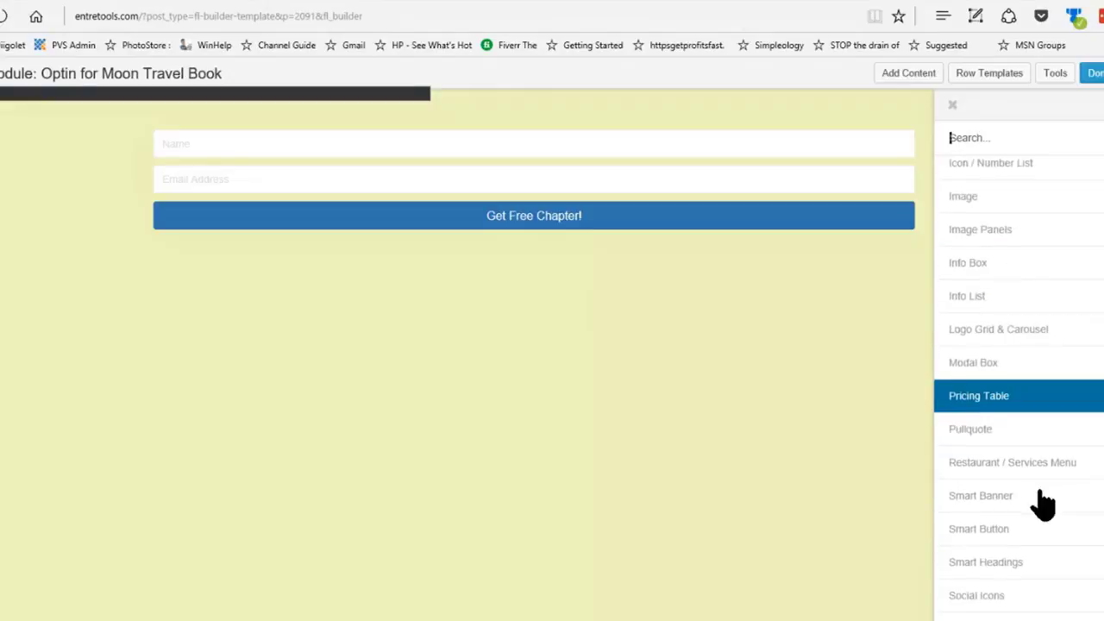
scroll(1042, 505, down, 1)
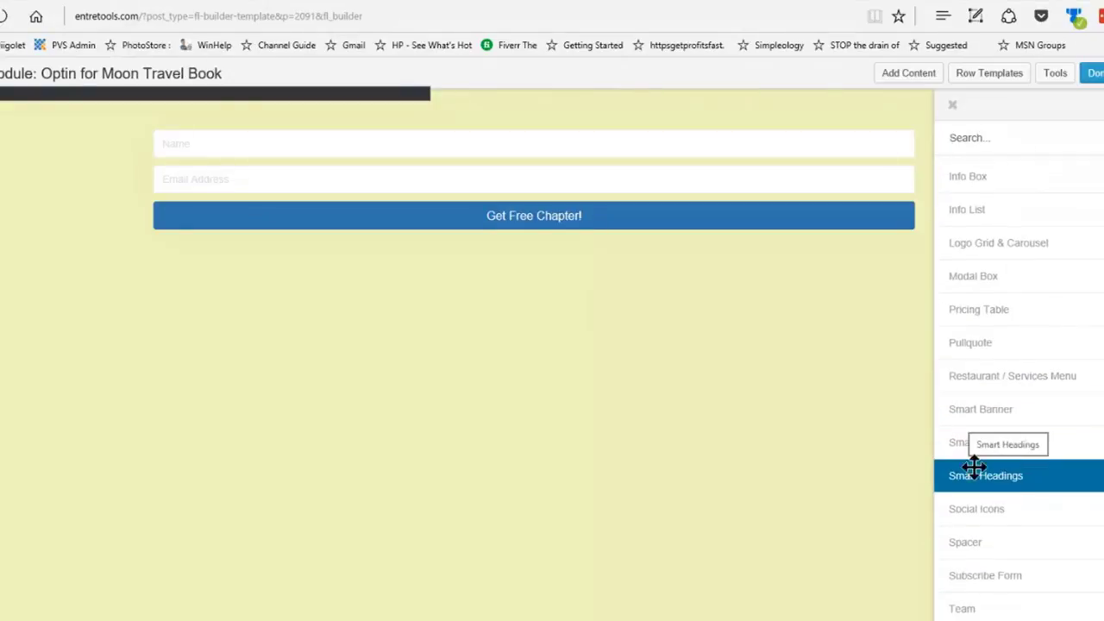
drag(974, 465, 306, 157)
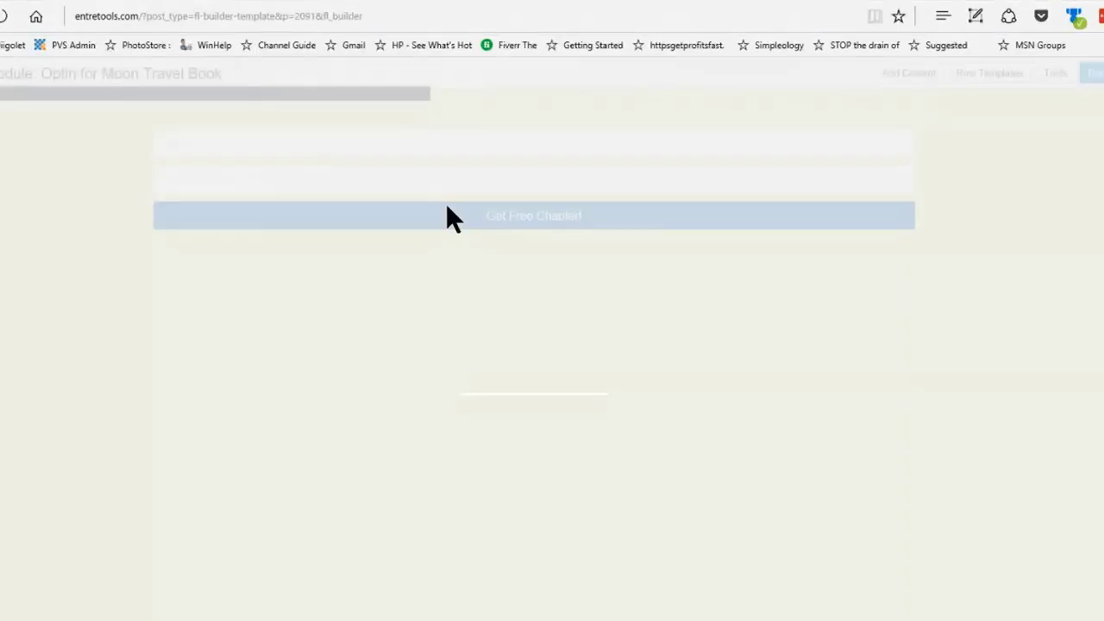
Set the heading's title to "Free Moon Landing Chapter" and turn off the dual heading
scroll(451, 433, down, 2)
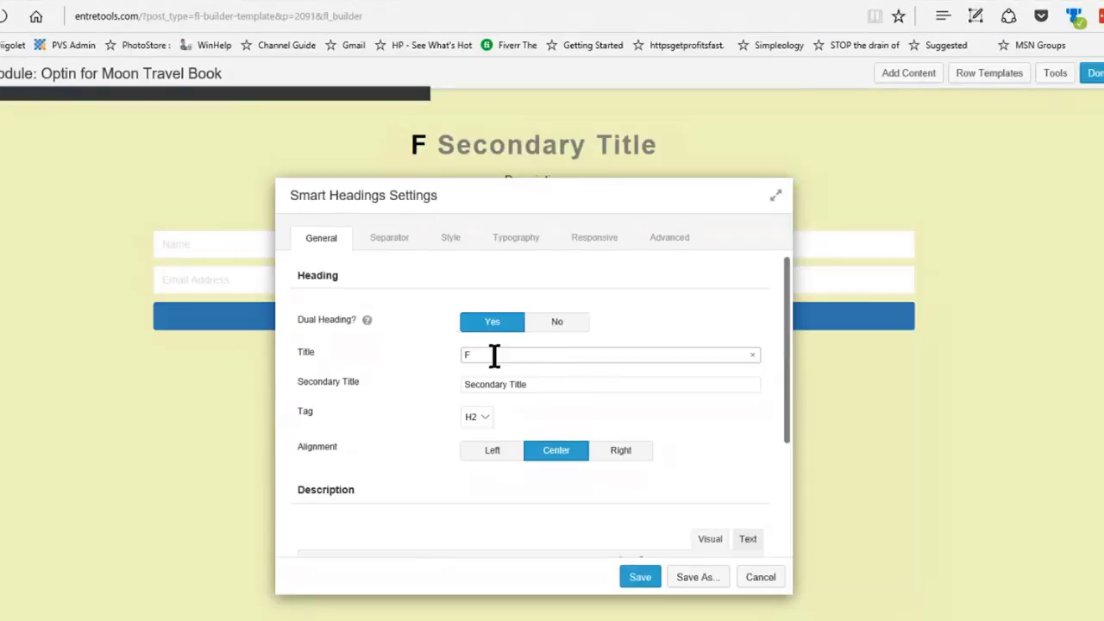
text(ree Mo)
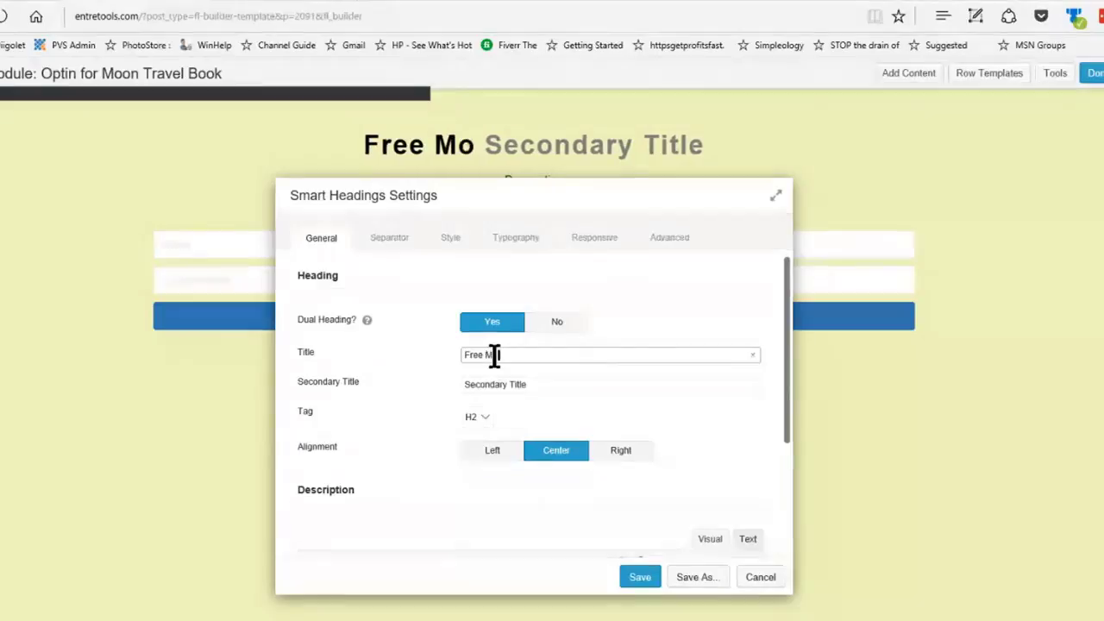
text(on Landing )
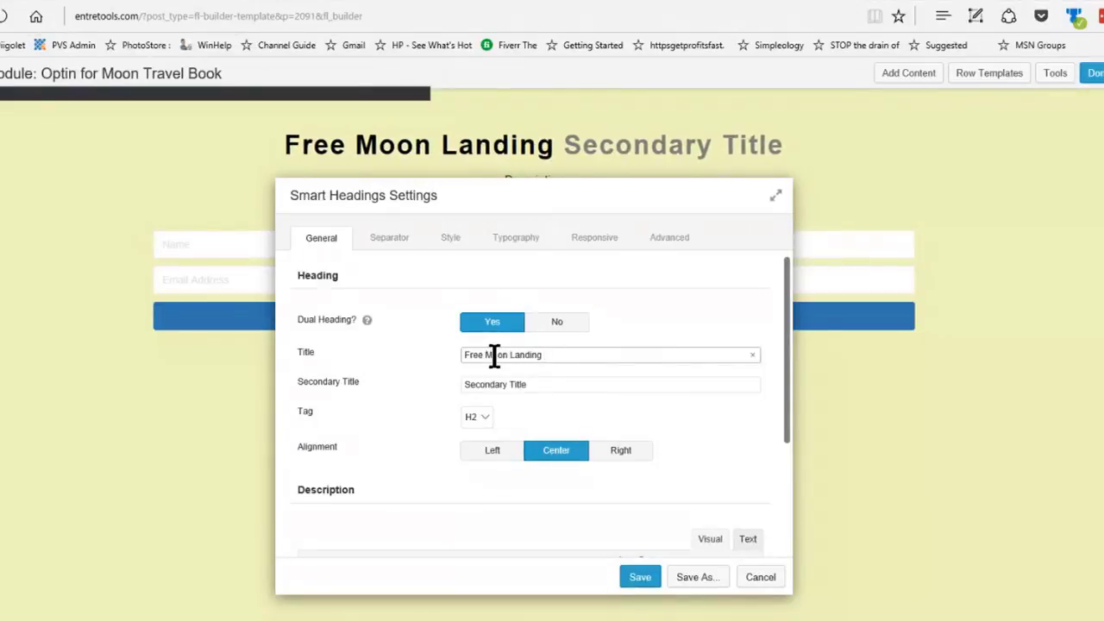
text(Chapter)
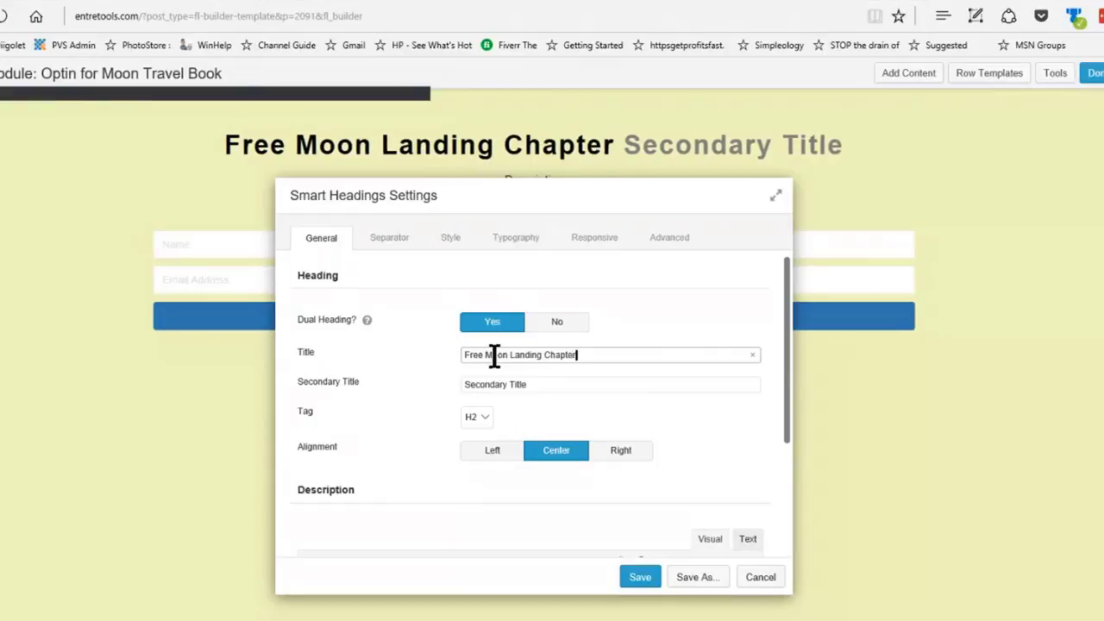
click(557, 325)
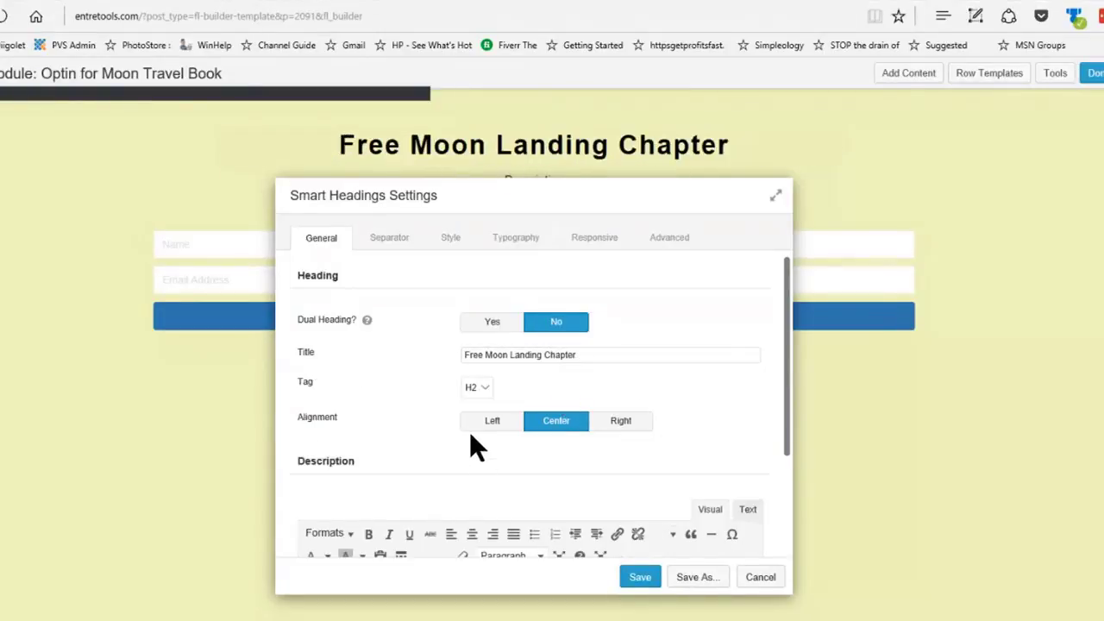
Replace the heading's description with "Please let us know where to send it."
scroll(467, 431, down, 3)
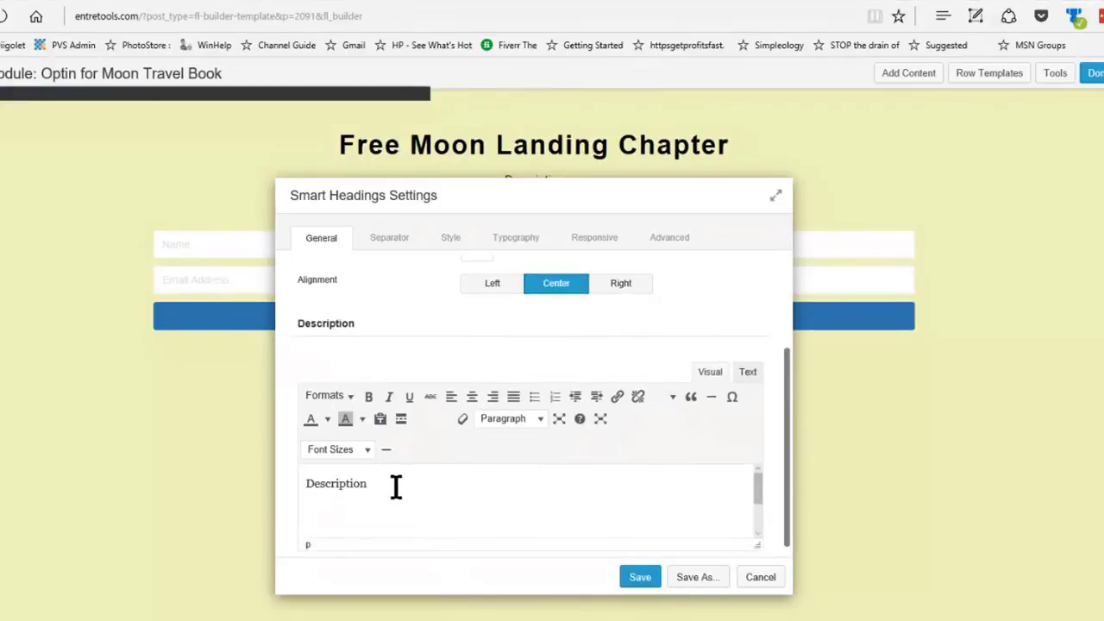
drag(304, 482, 440, 526)
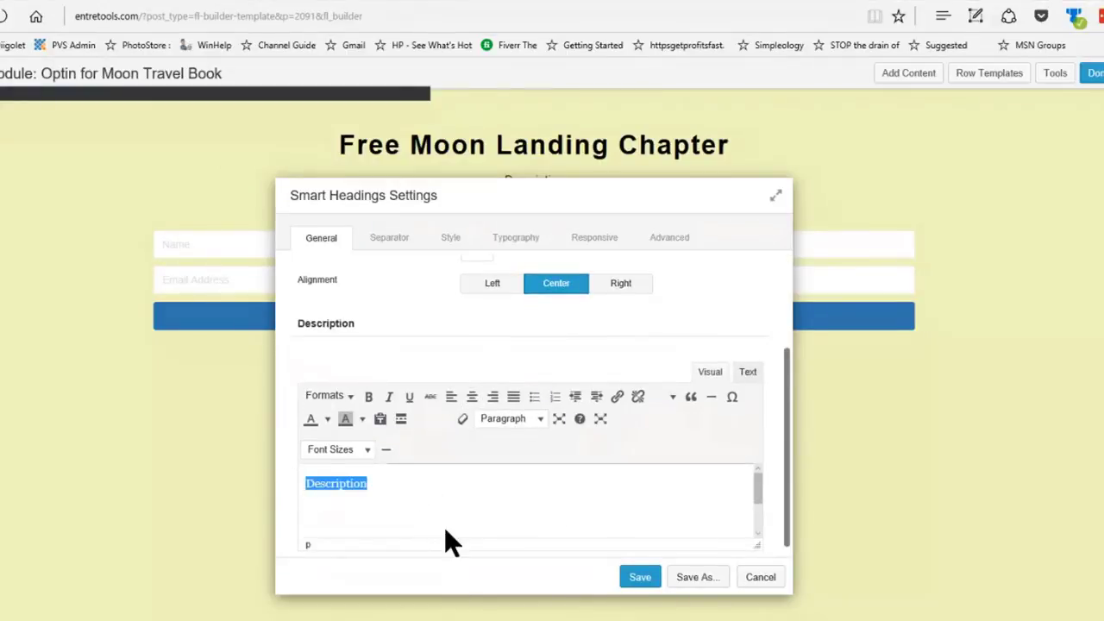
text(P)
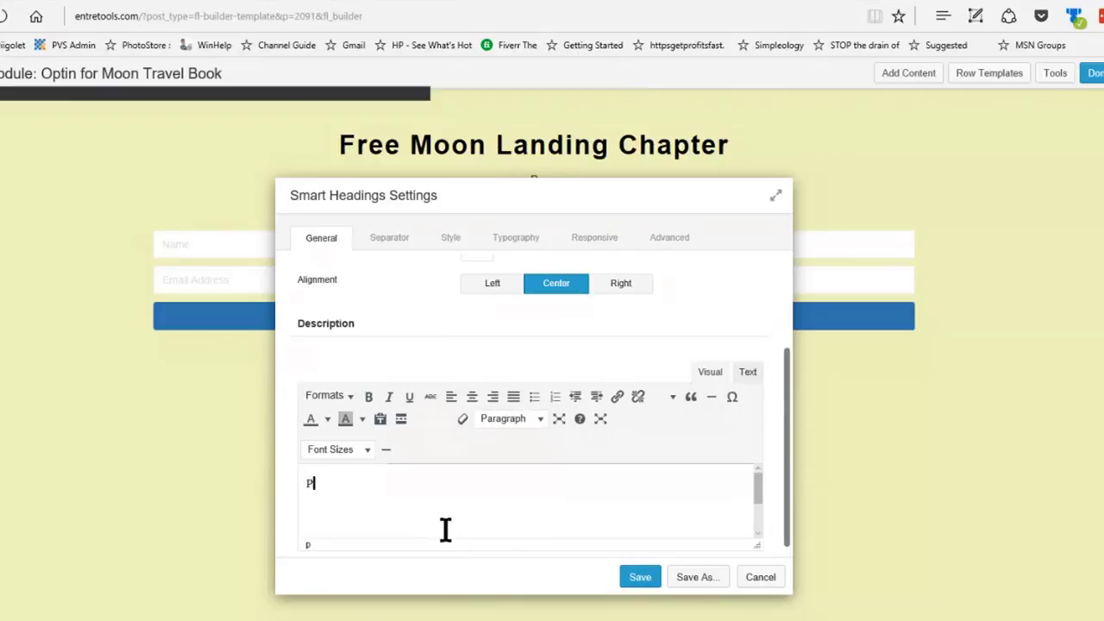
text(lease let us know where to s)
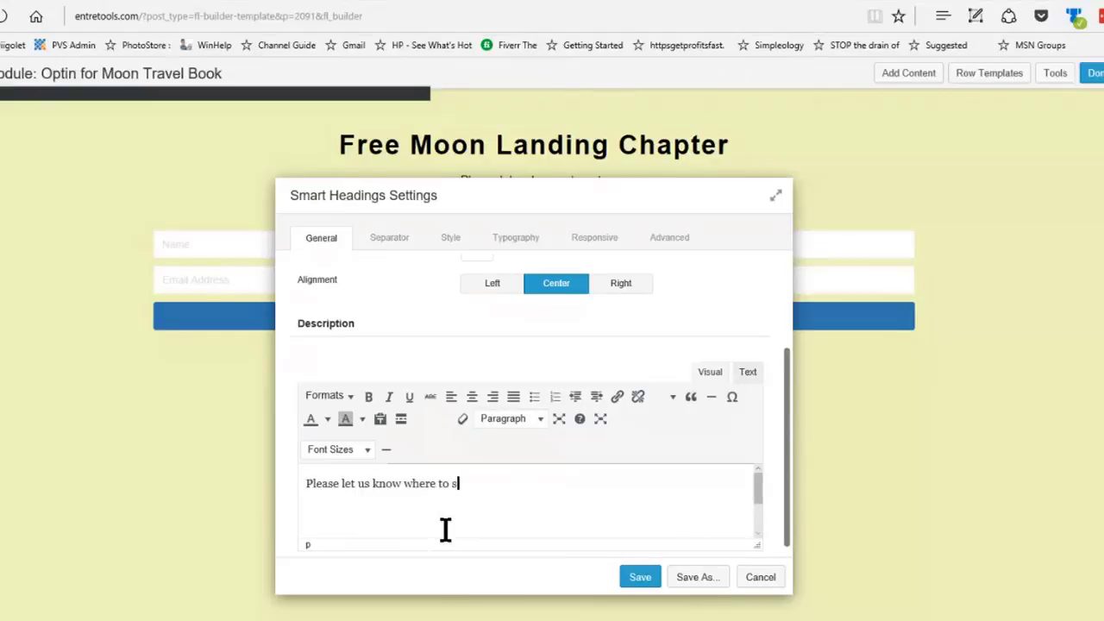
text(end it.)
Save the heading settings and publish the changes to the opt-in template
click(645, 579)
click(643, 578)
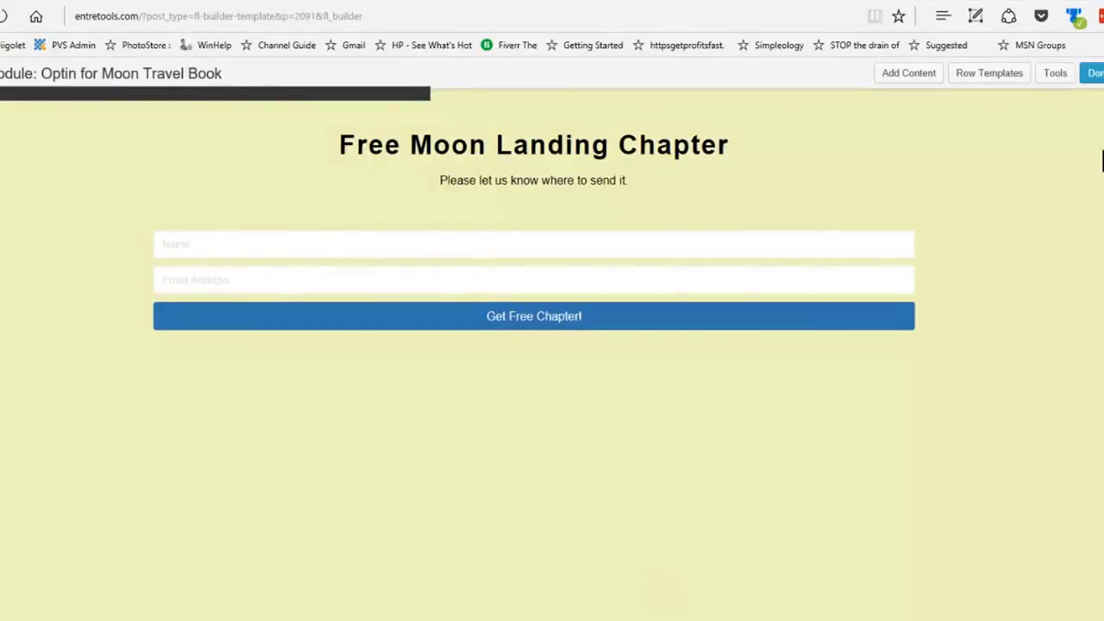
click(1093, 73)
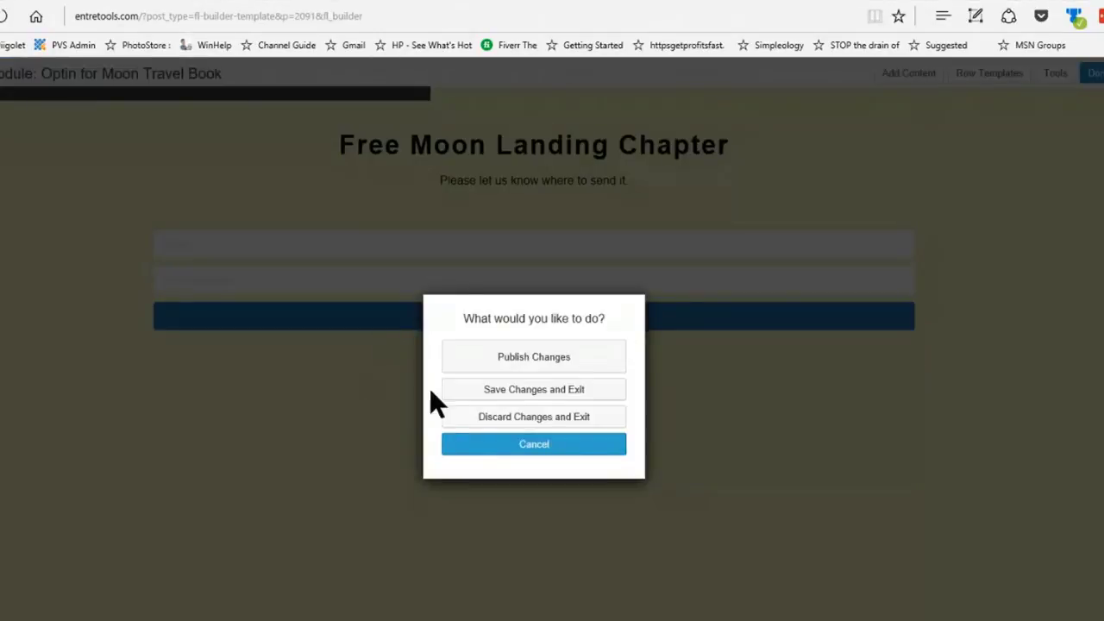
click(528, 358)
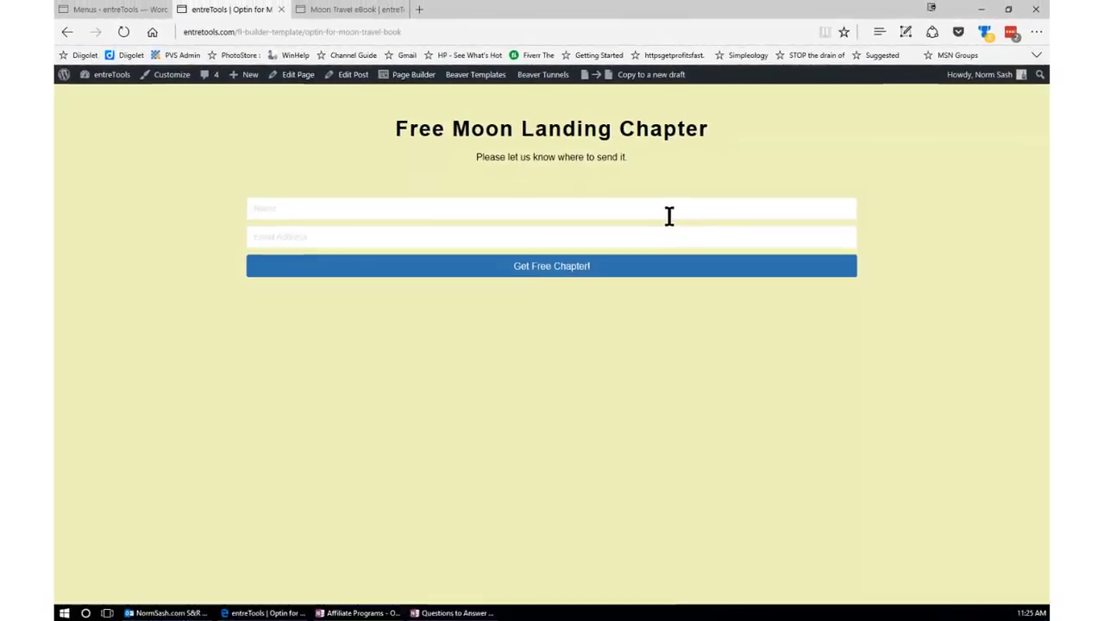
On the Moon Travel eBook sales page, add a PowerPack Modal Box module between the subscribe form and the "But wait, there is more" button
click(339, 13)
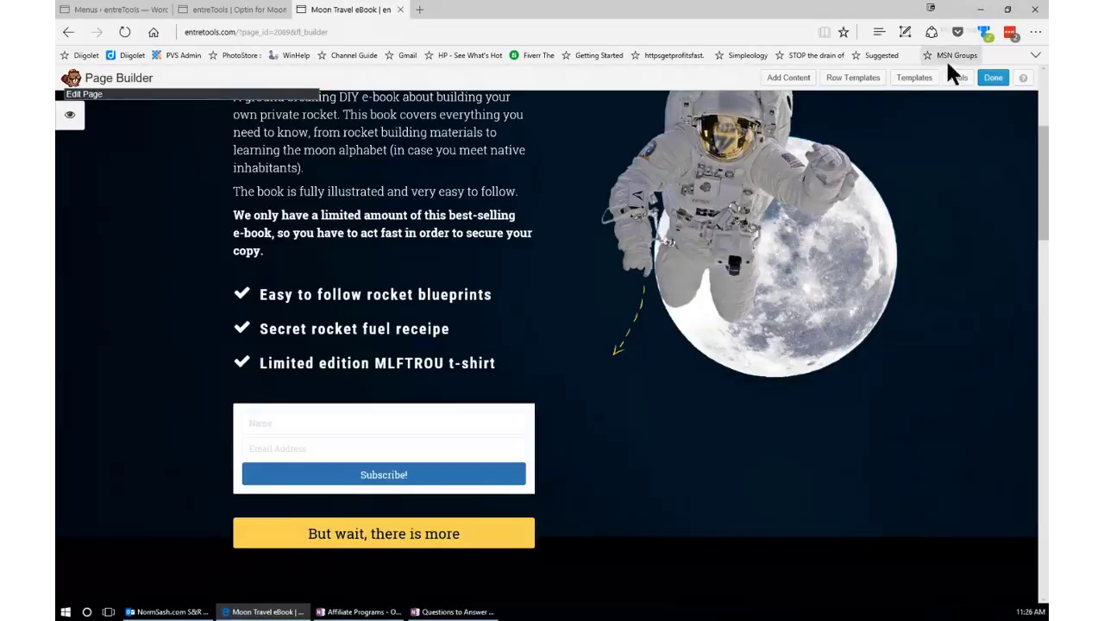
click(787, 79)
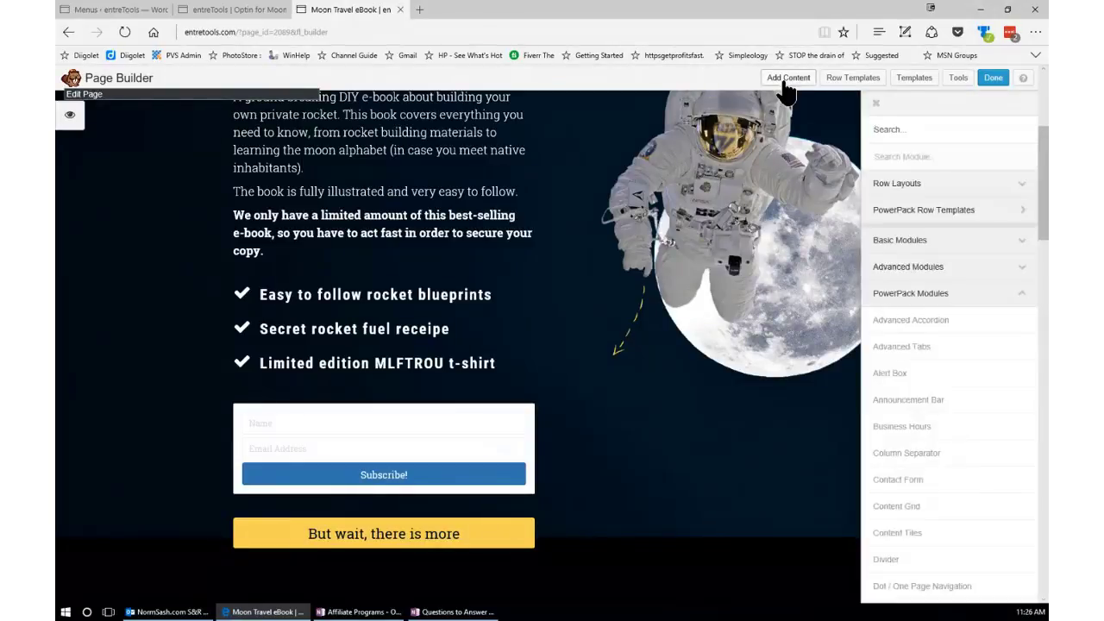
scroll(1043, 242, down, 2)
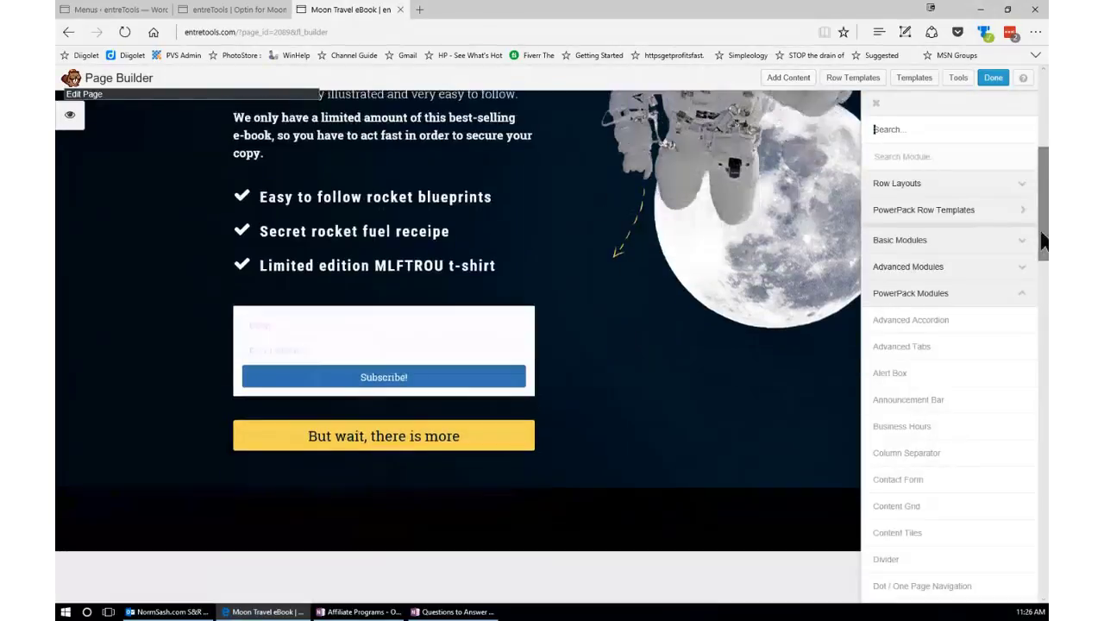
scroll(949, 345, down, 5)
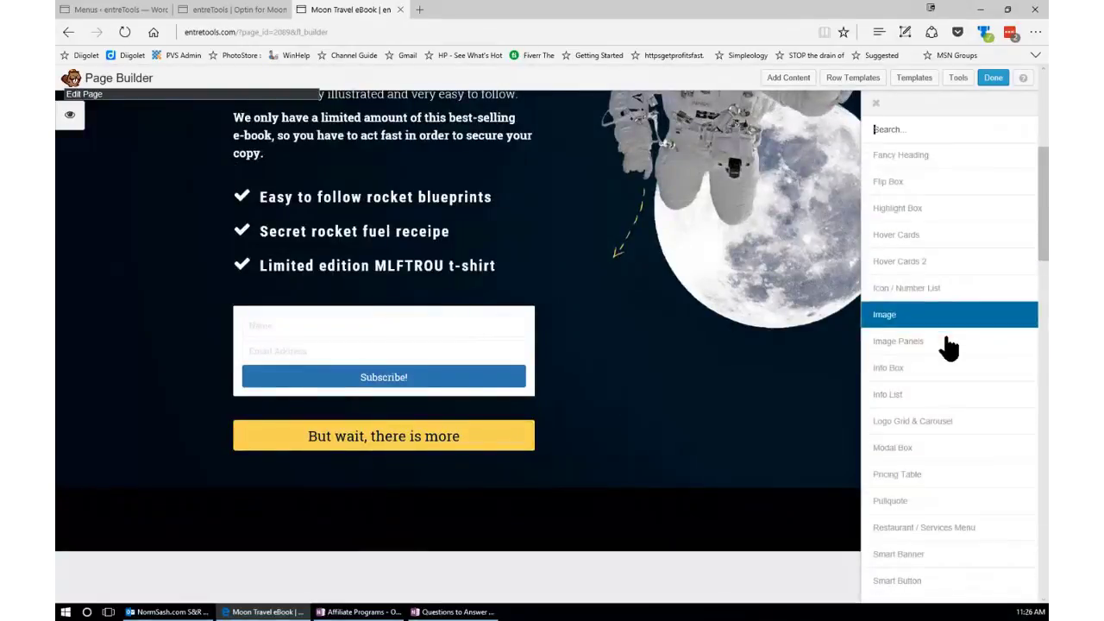
scroll(948, 345, down, 4)
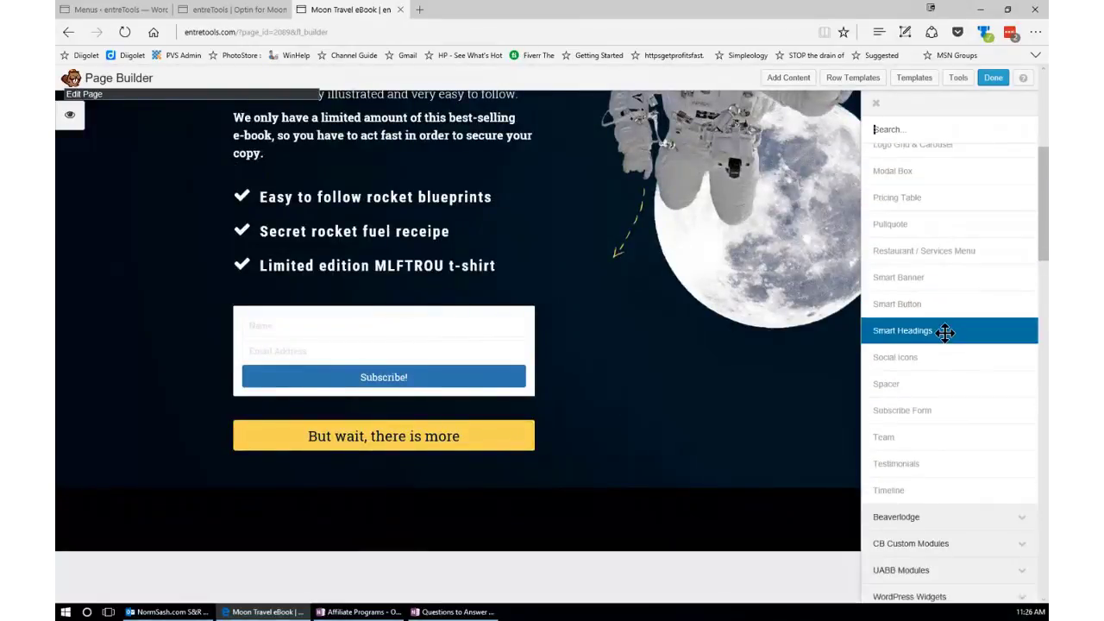
scroll(944, 311, up, 2)
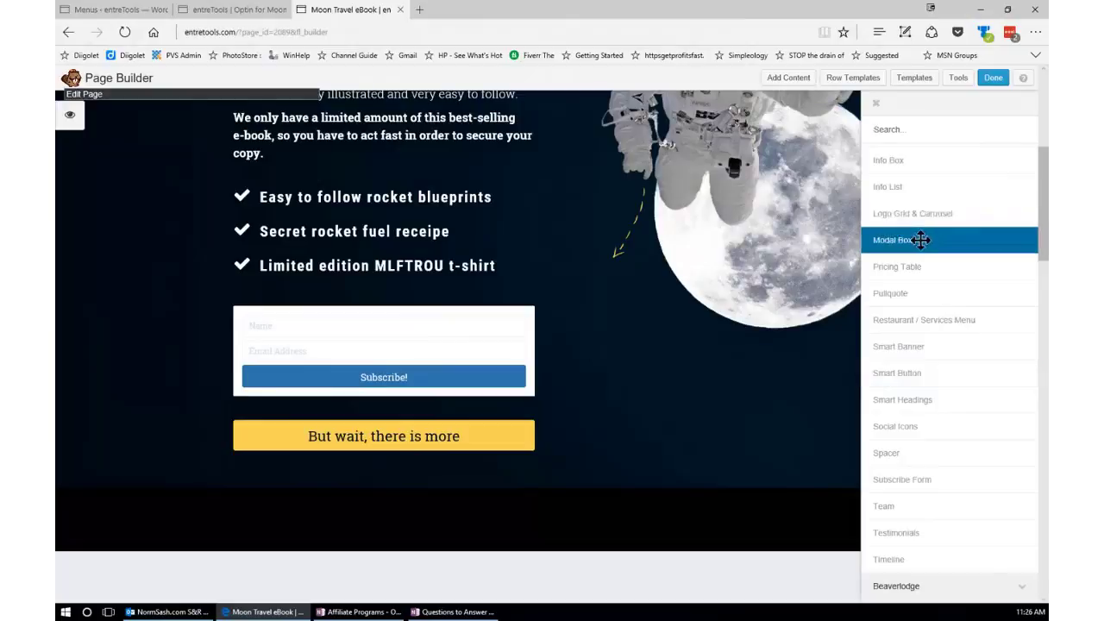
drag(918, 242, 302, 381)
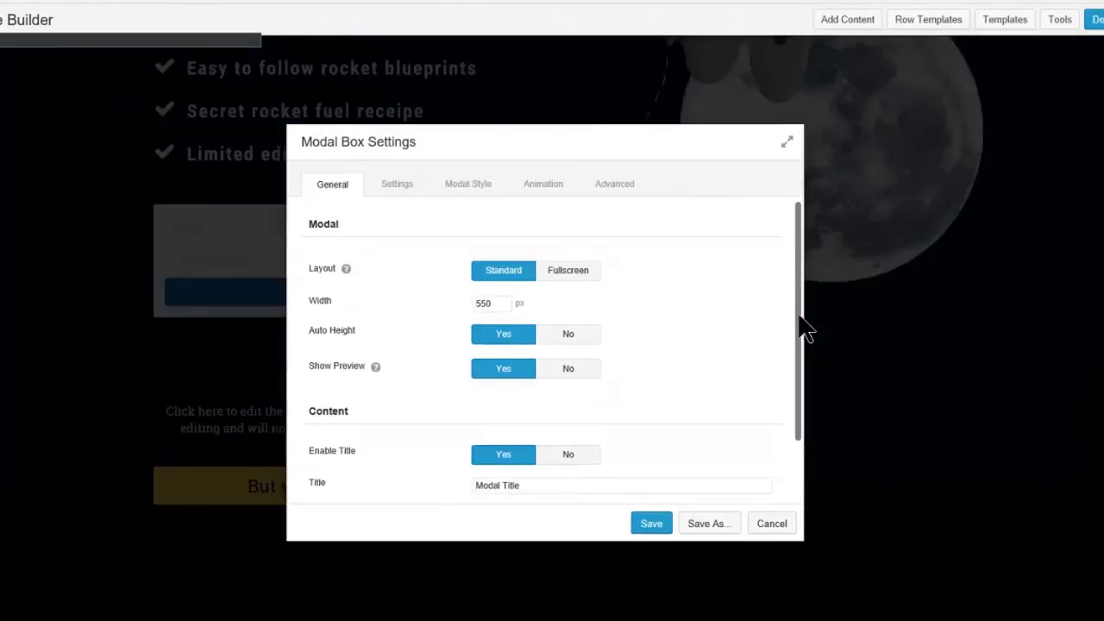
Turn off the modal's title and use the saved template "Optin for Moon Travel Book" as its content
drag(801, 319, 799, 379)
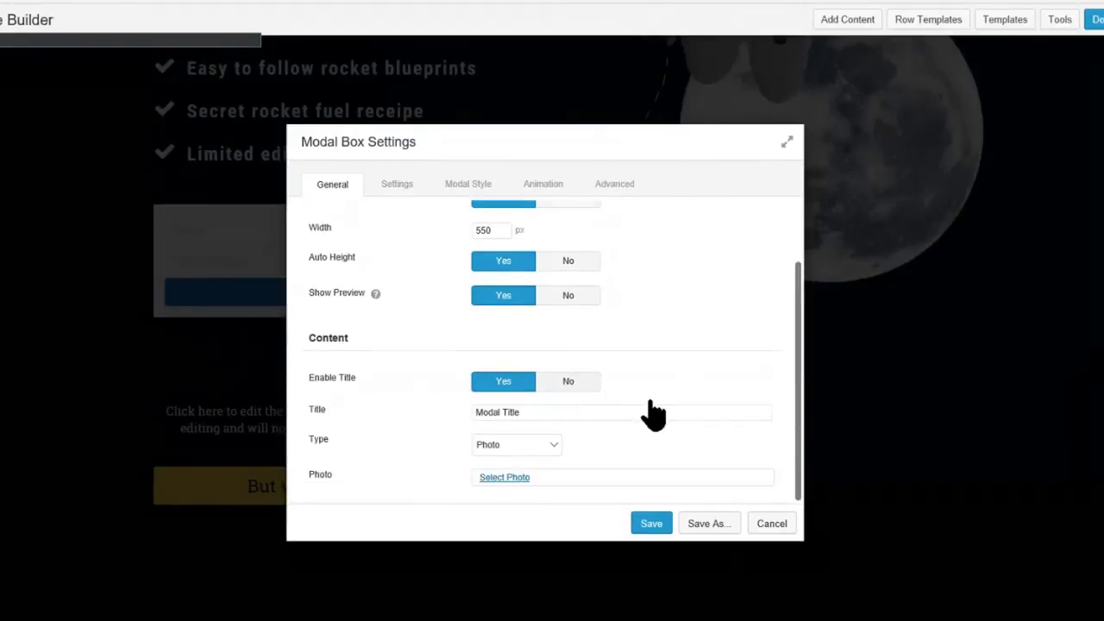
click(568, 381)
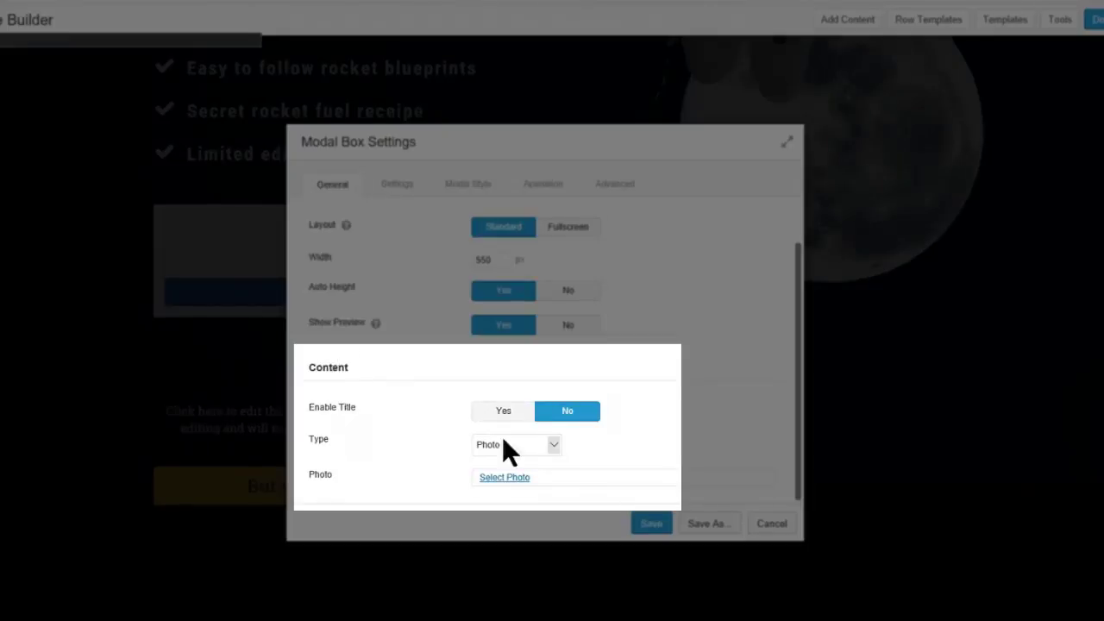
click(553, 444)
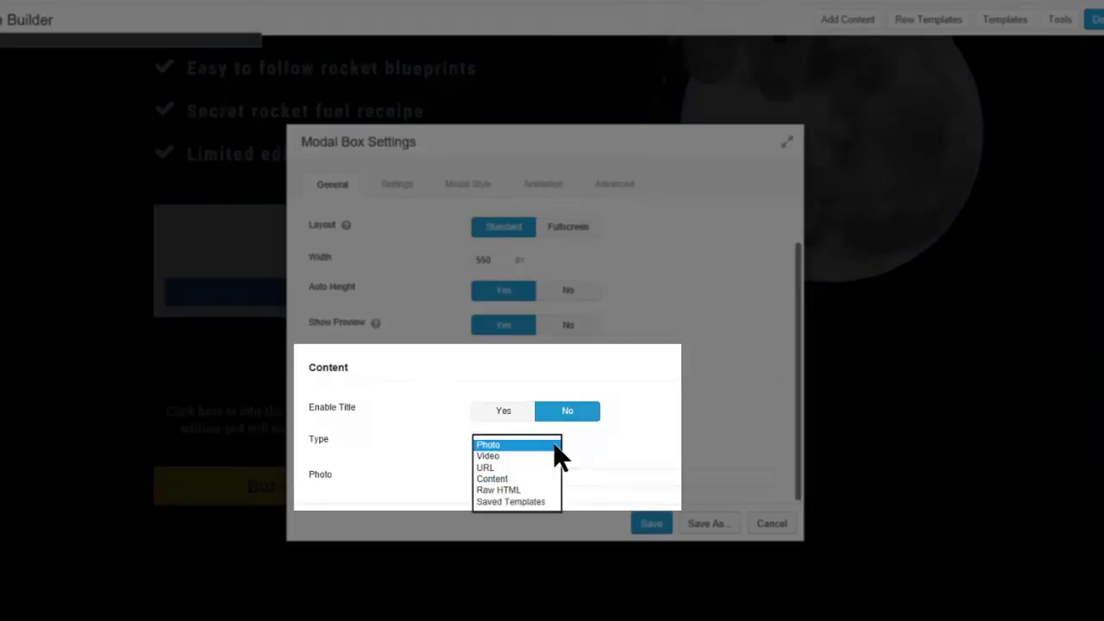
scroll(517, 505, up, 1)
click(517, 513)
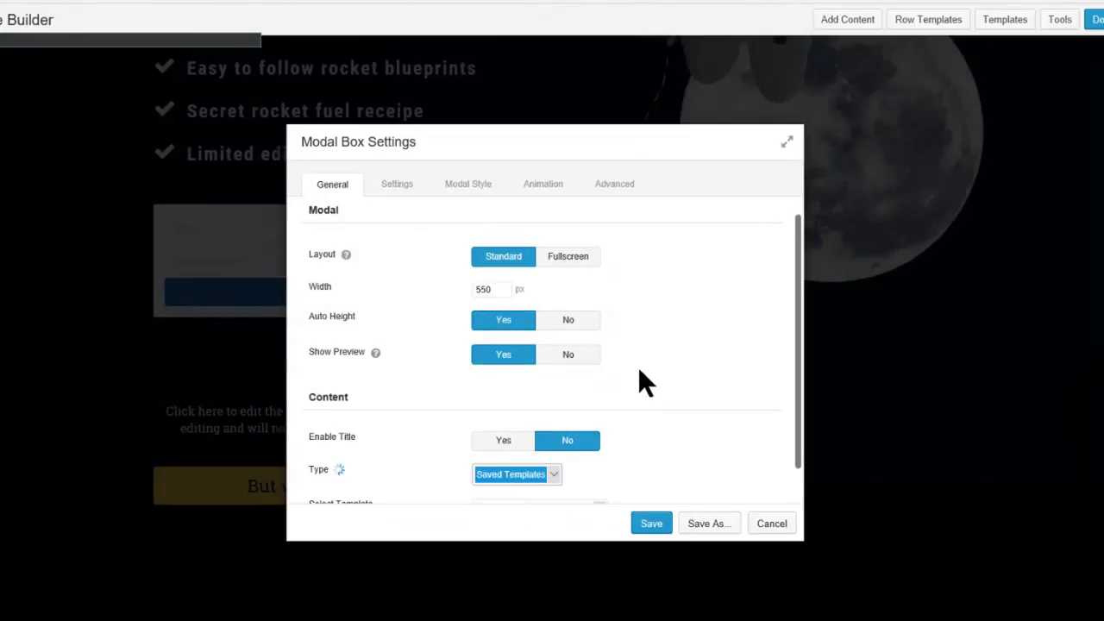
scroll(791, 373, down, 1)
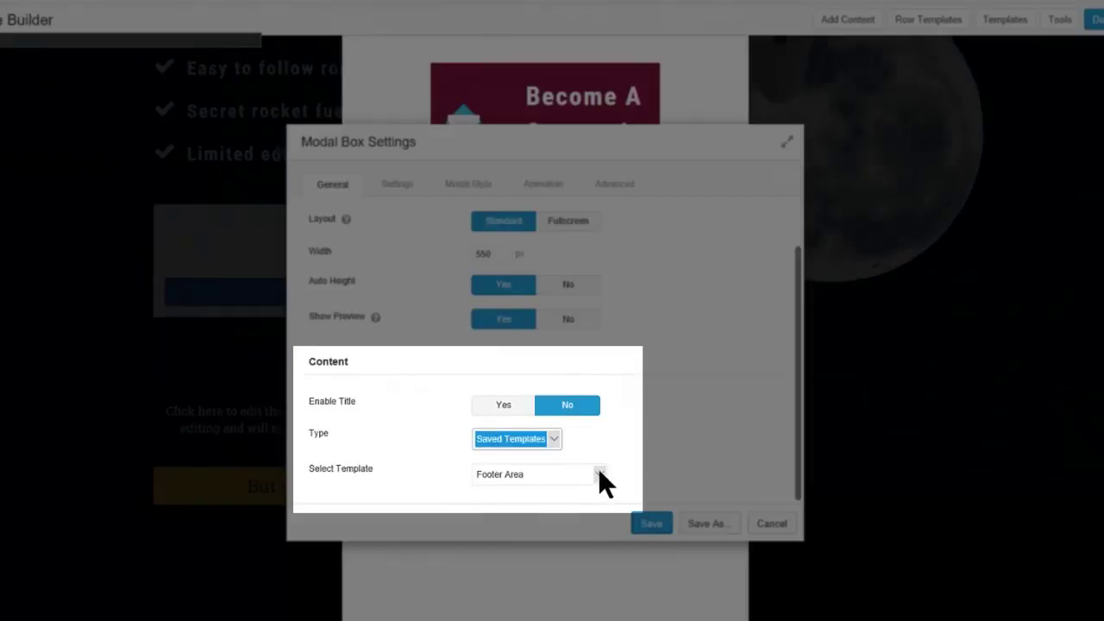
click(599, 476)
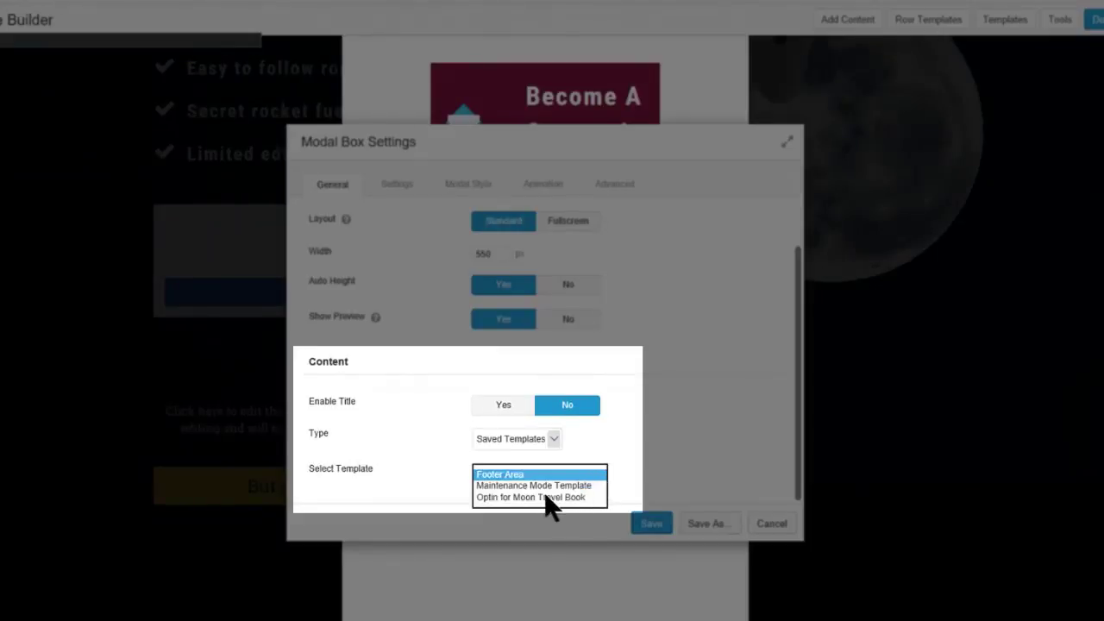
click(537, 495)
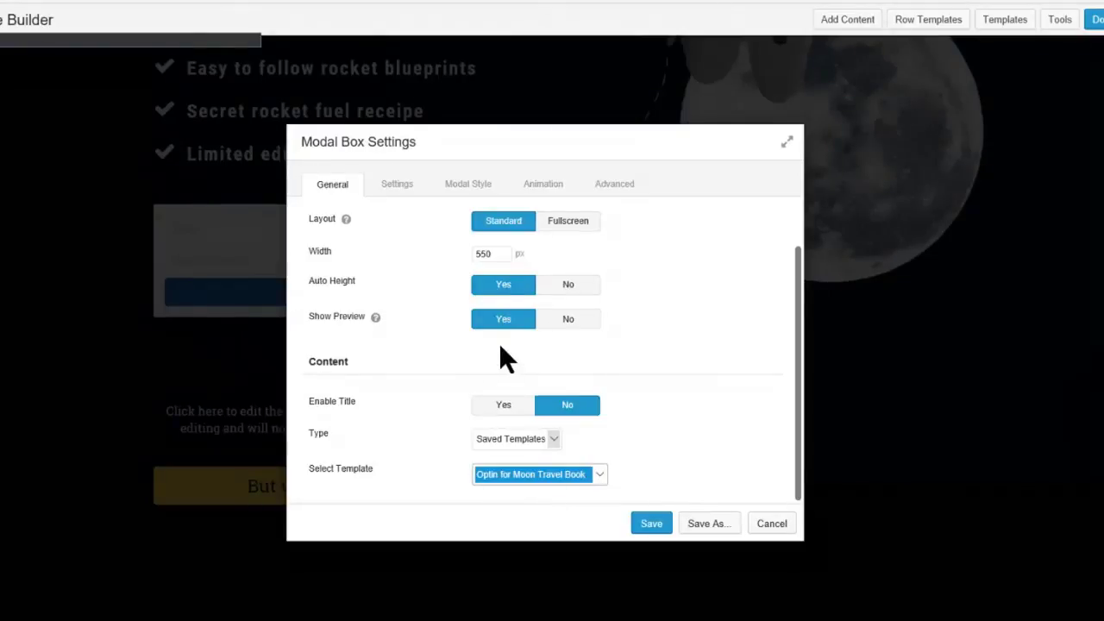
Set the modal's trigger to On Click with the button text "Get Free Chapter Here"
click(397, 185)
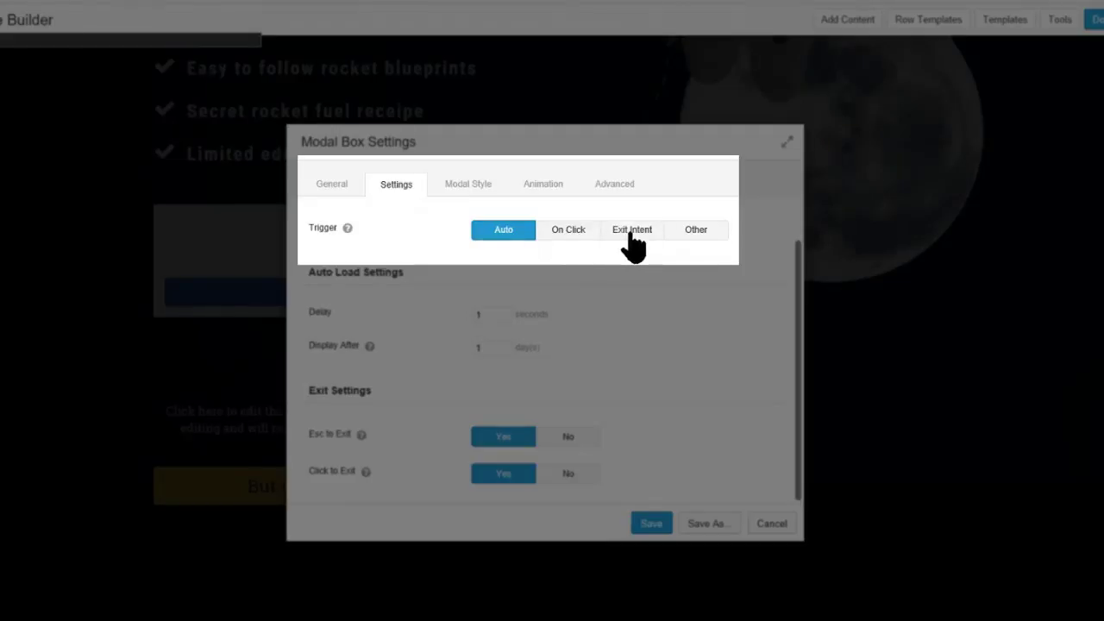
click(570, 235)
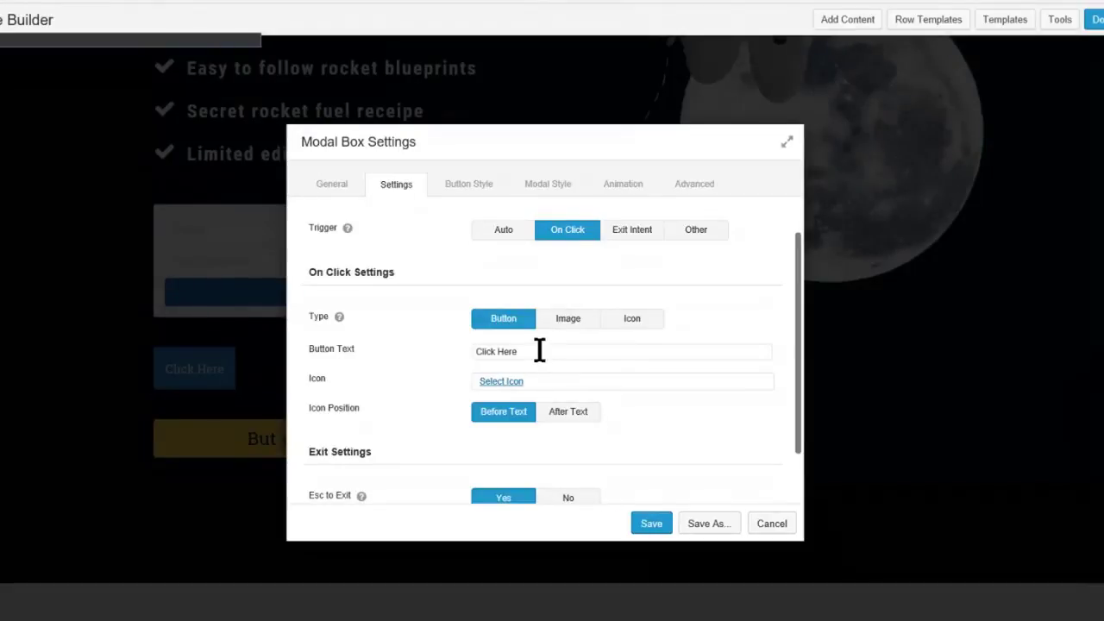
drag(540, 350, 464, 347)
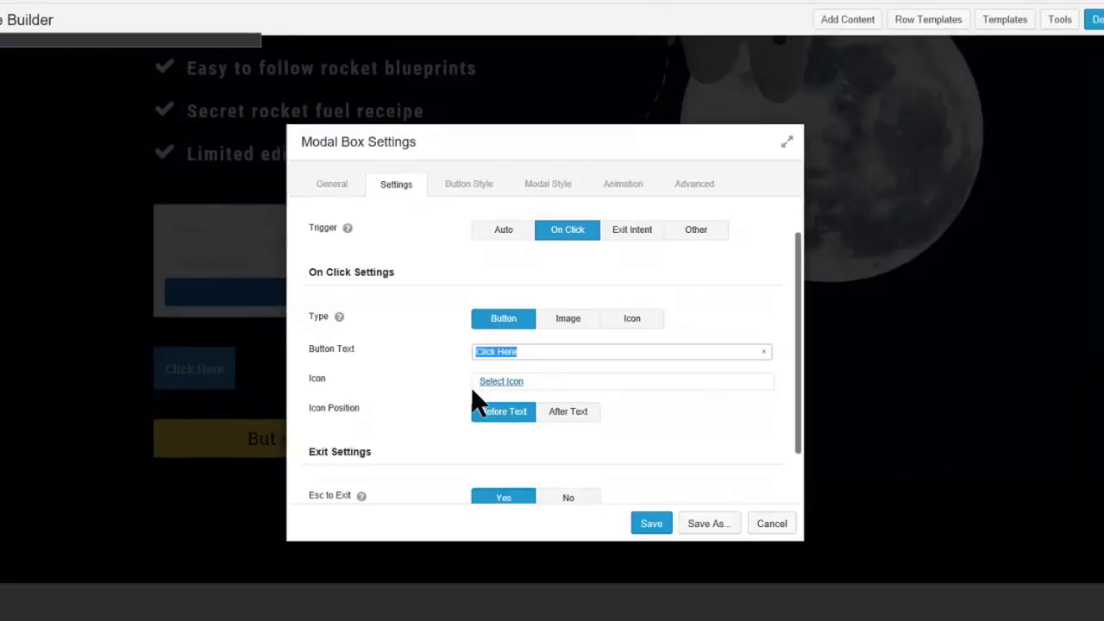
text(Get )
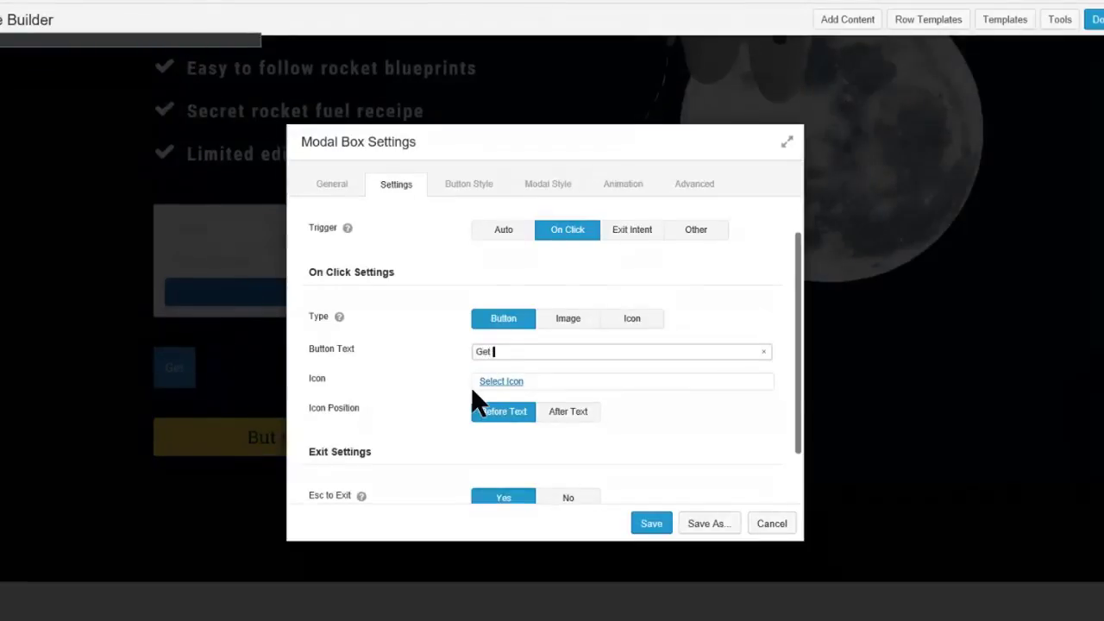
text(Free)
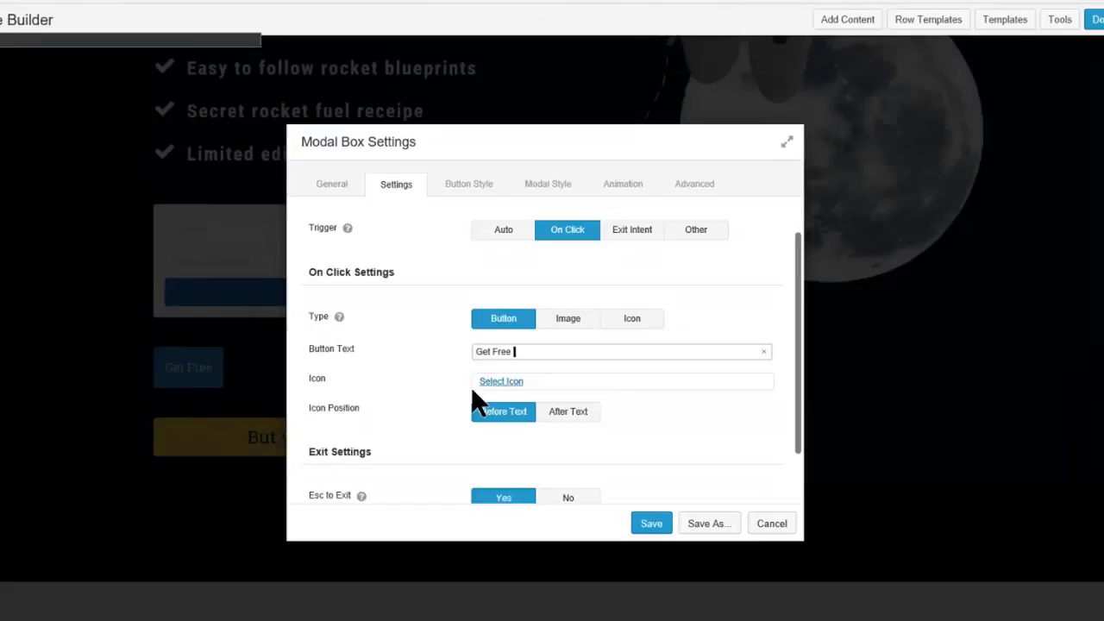
text( Chapte)
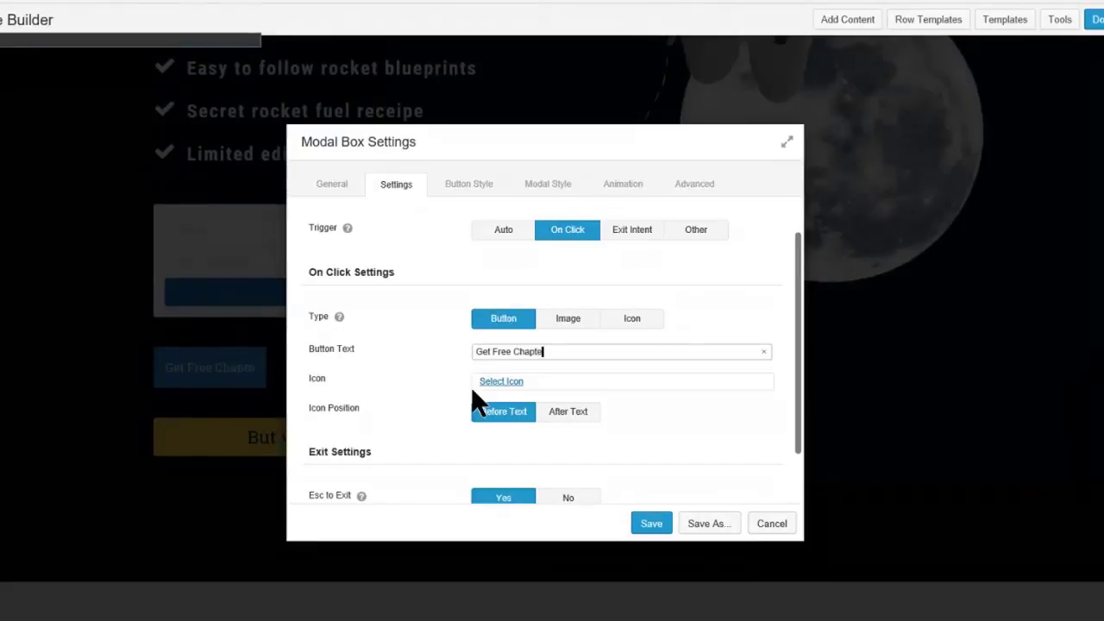
text(r Here)
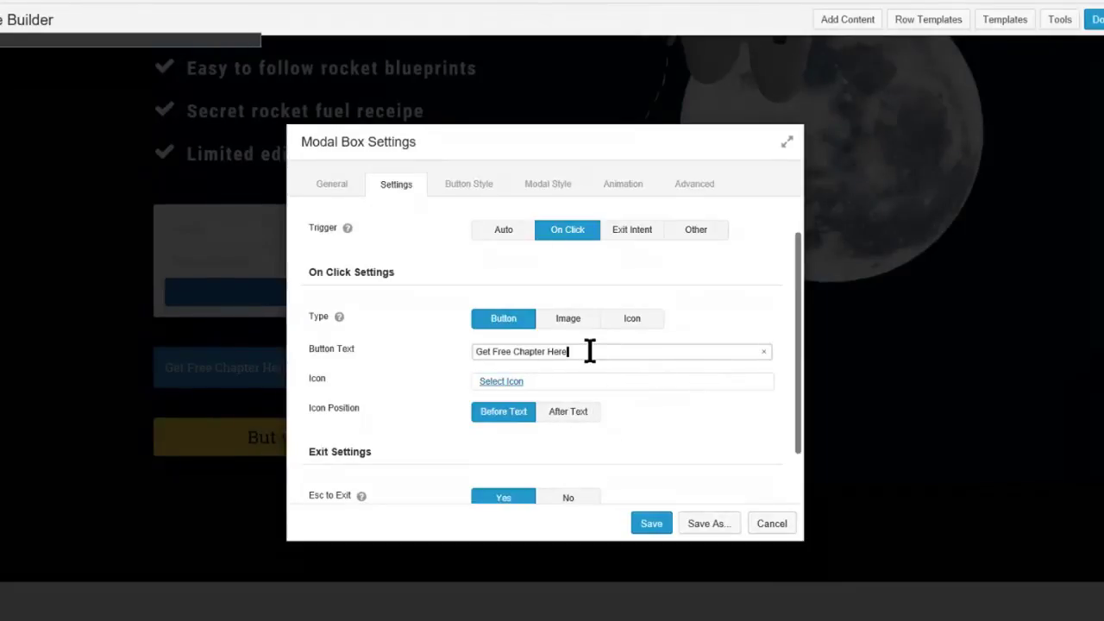
Make the modal's trigger button full width with center alignment and save the module settings
click(456, 198)
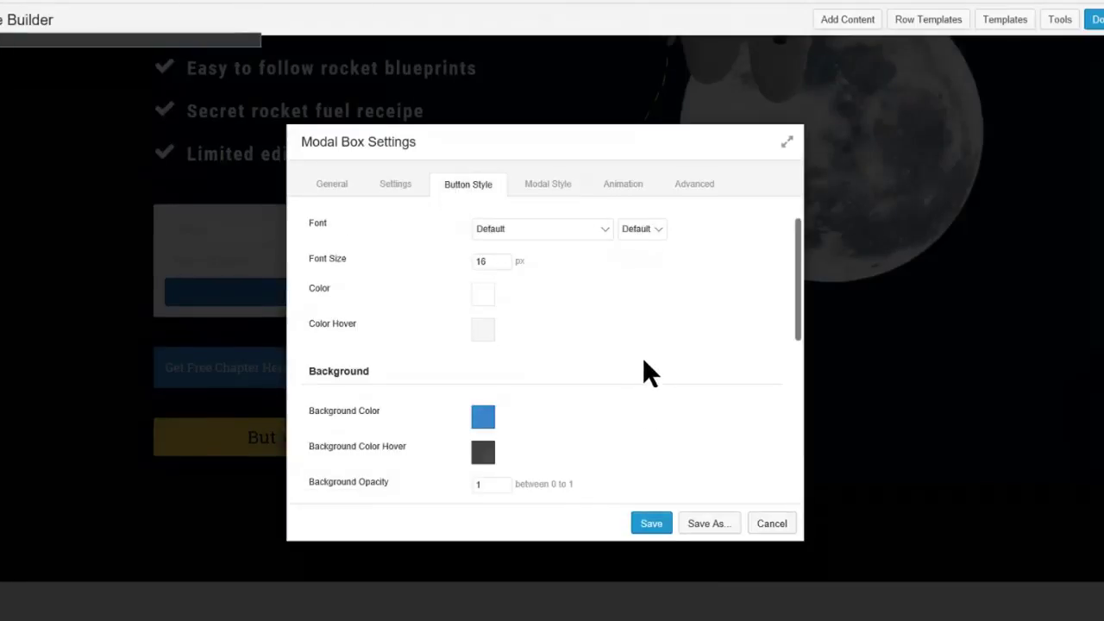
scroll(643, 357, down, 3)
scroll(631, 327, down, 4)
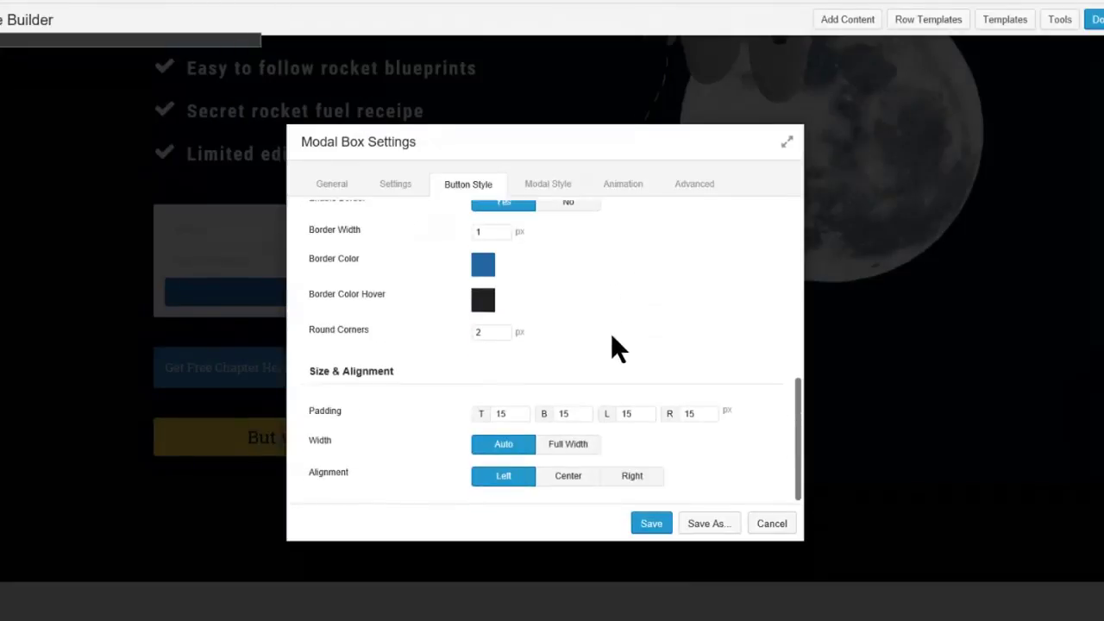
click(558, 448)
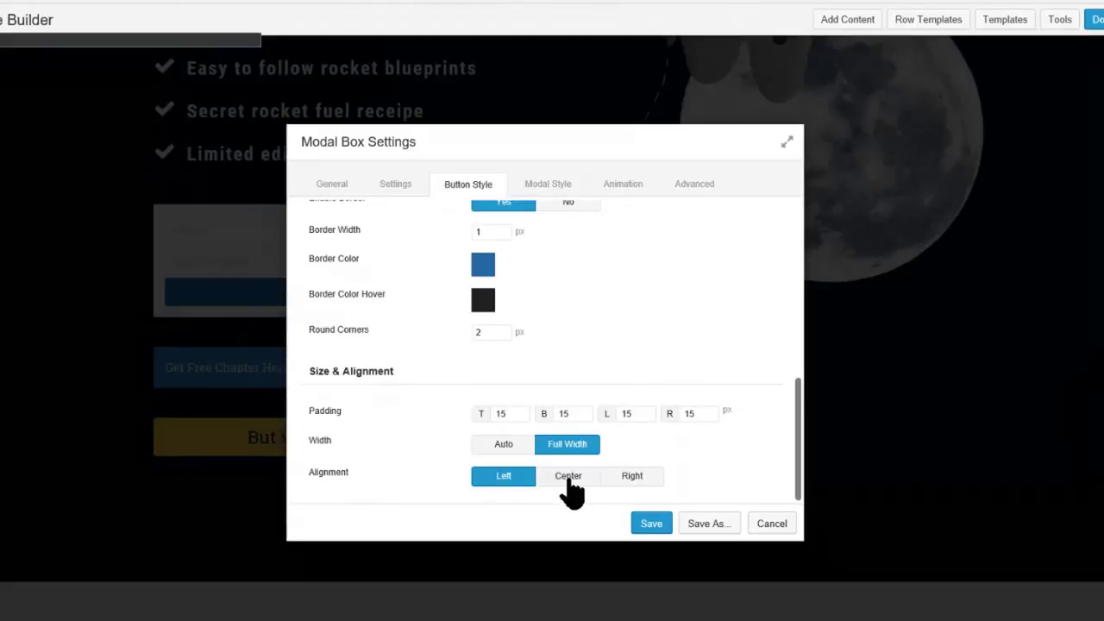
click(568, 480)
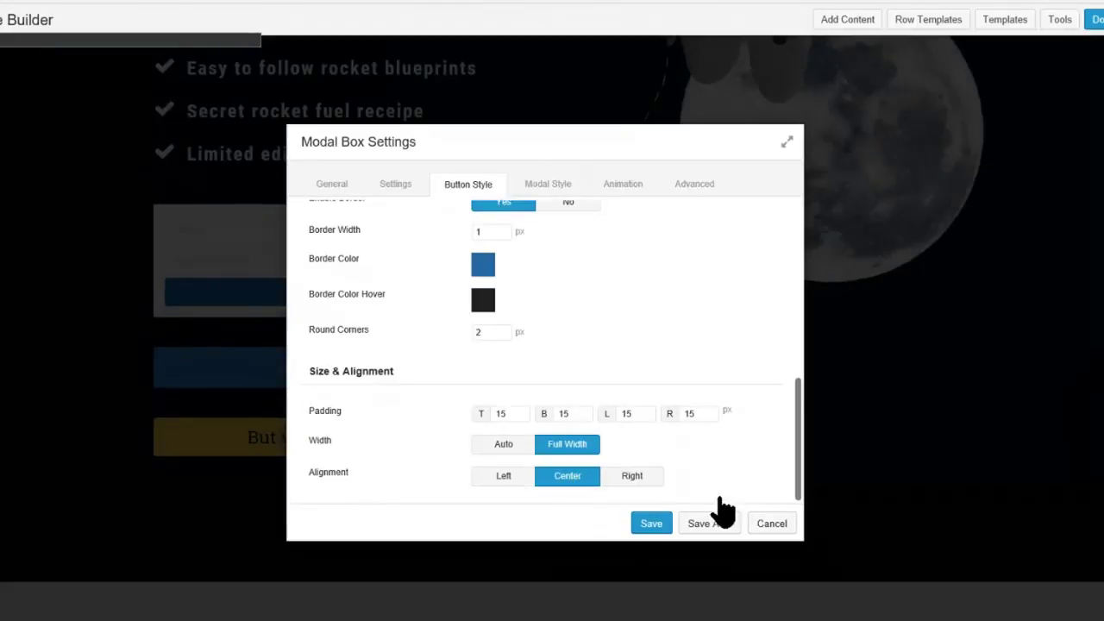
click(638, 522)
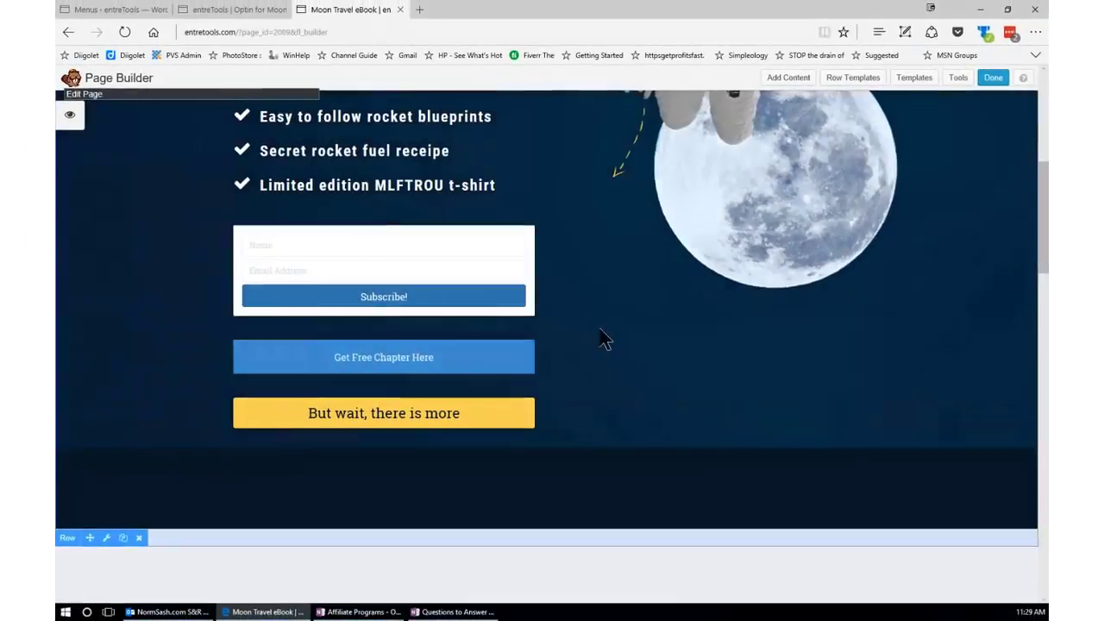
Finish editing the sales page and publish its changes
scroll(608, 343, up, 5)
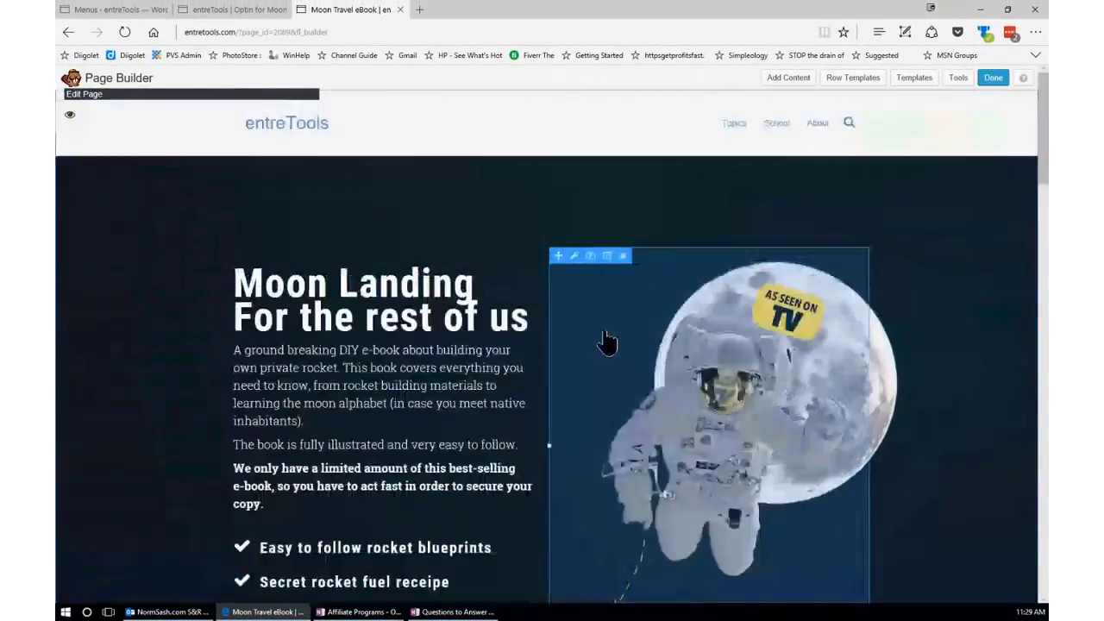
scroll(606, 342, down, 3)
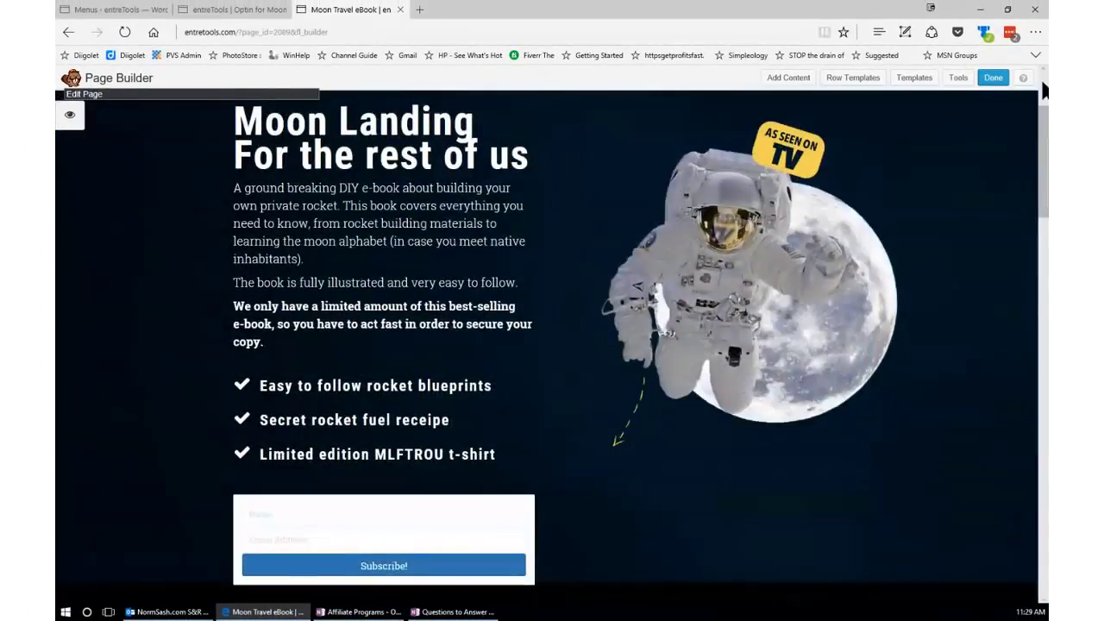
click(992, 78)
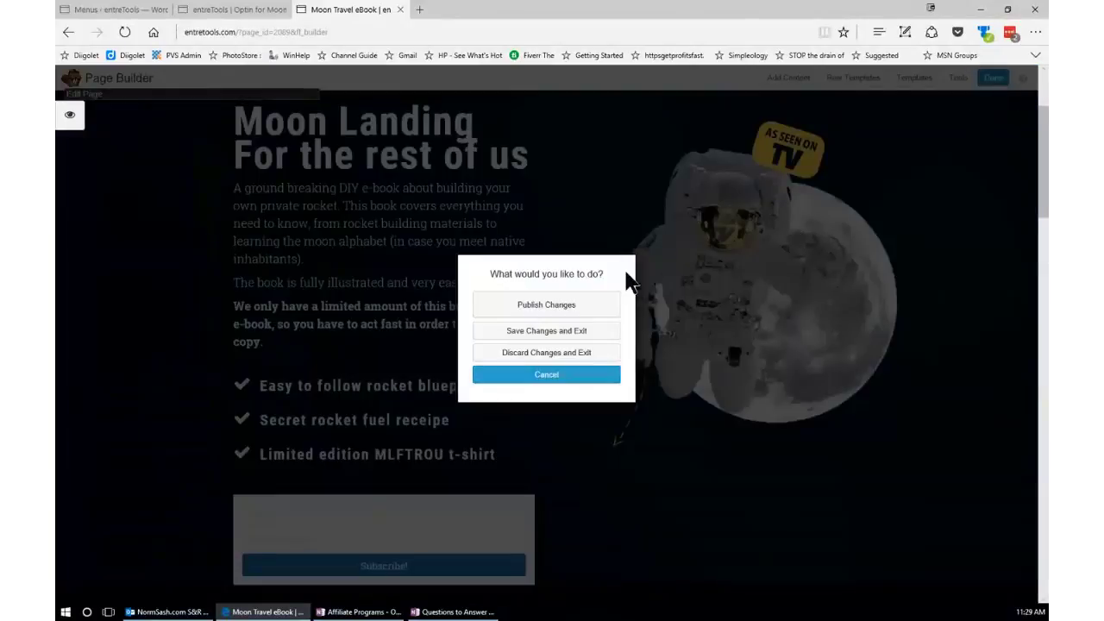
click(549, 306)
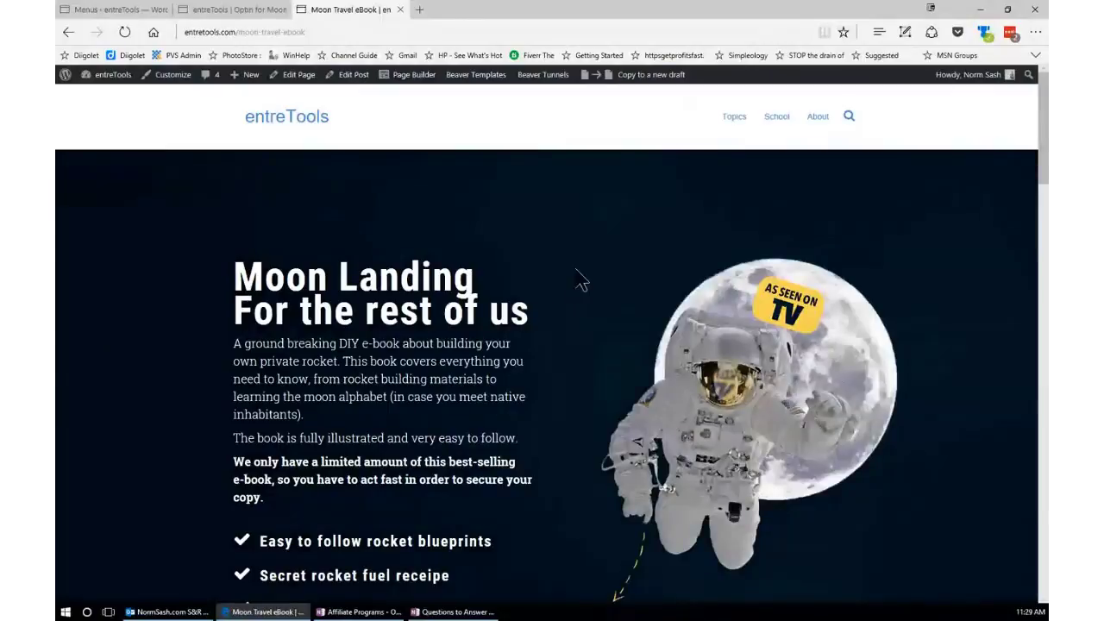
Test the "Get Free Chapter Here" button on the published page by opening the opt-in pop-up, checking its fields, closing and reopening it
drag(1043, 132, 1047, 189)
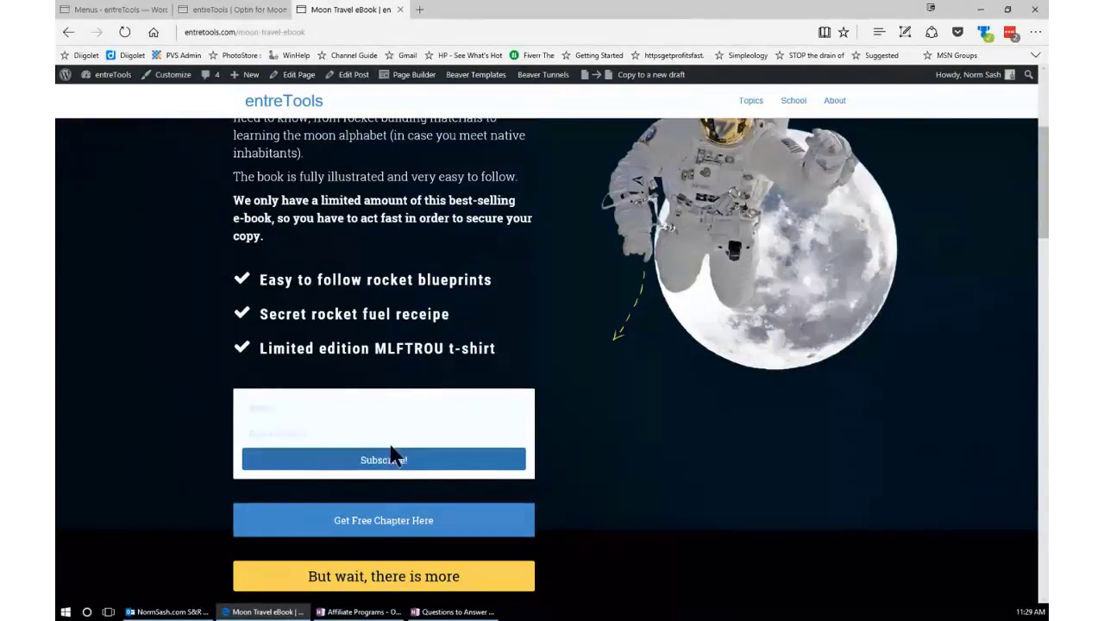
click(385, 532)
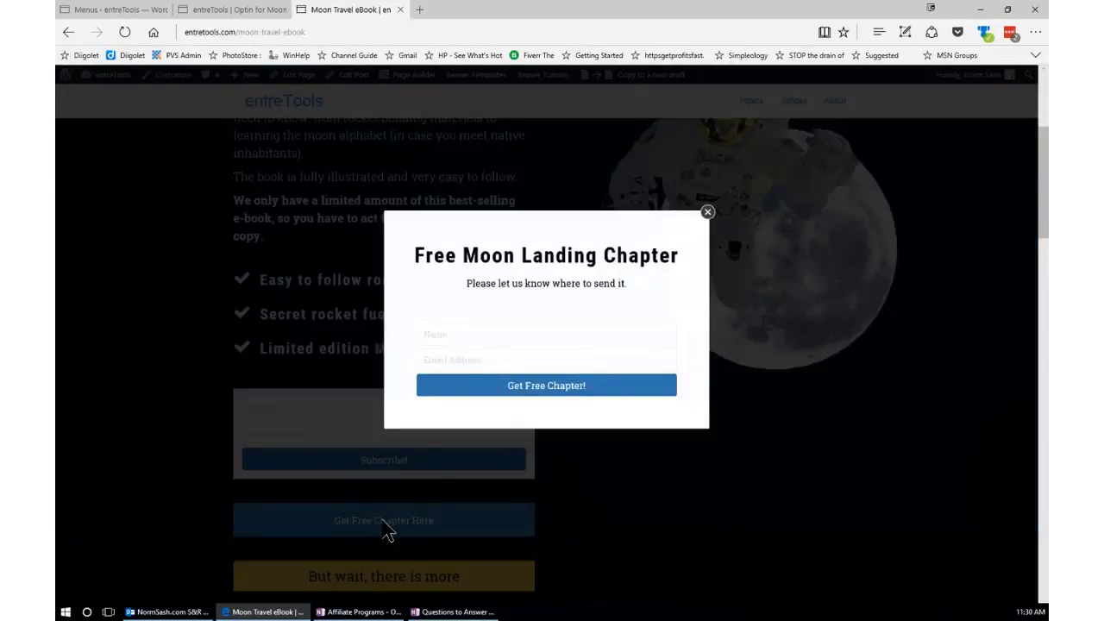
click(466, 333)
click(450, 354)
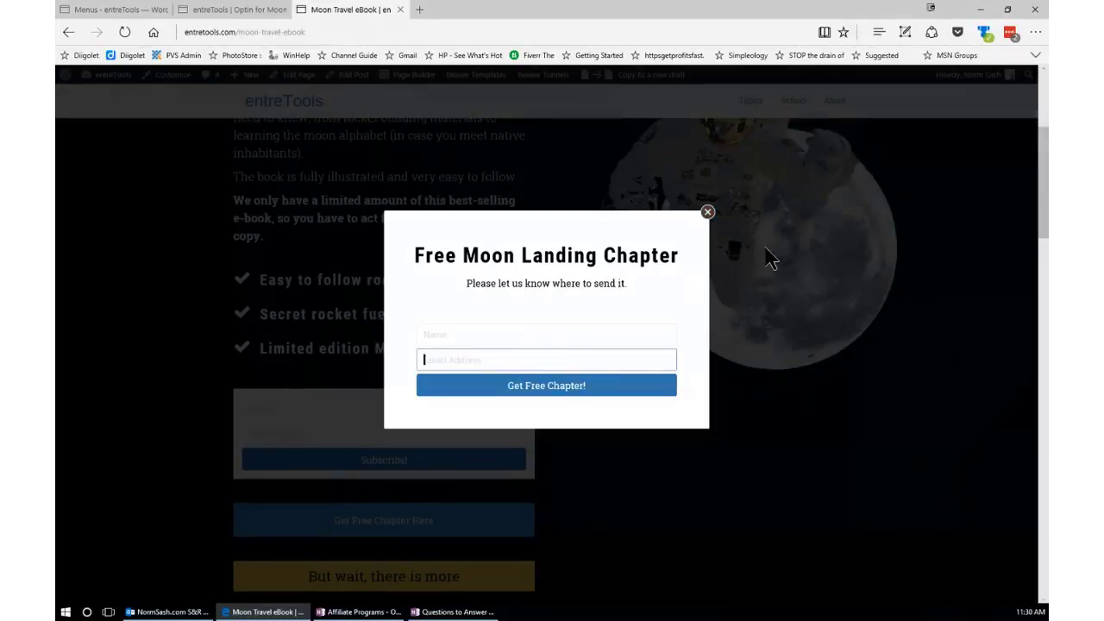
click(707, 212)
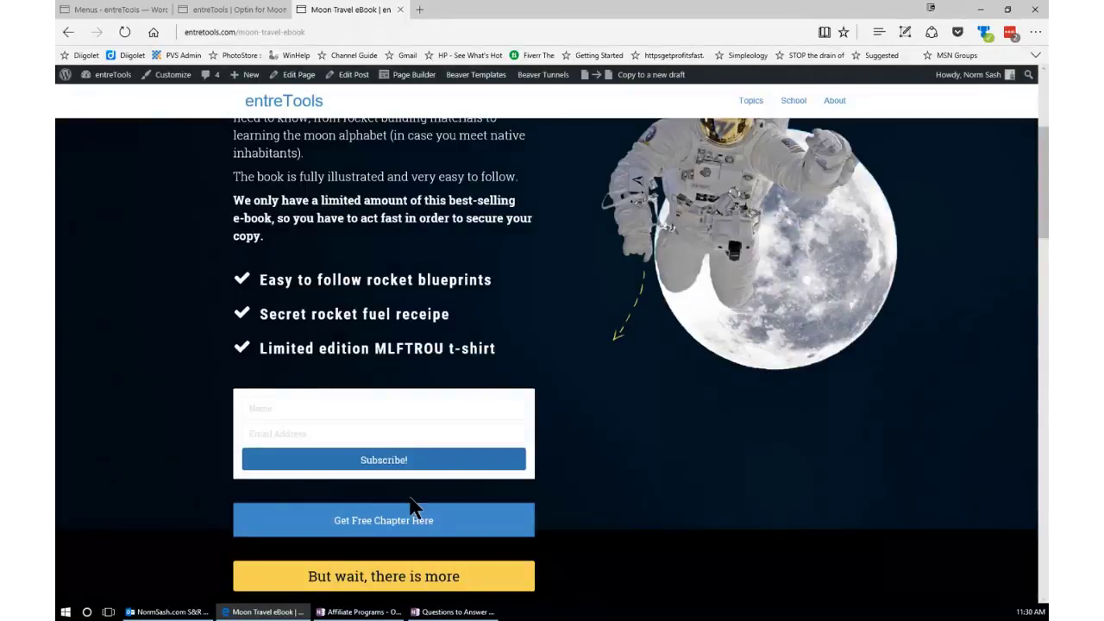
click(396, 521)
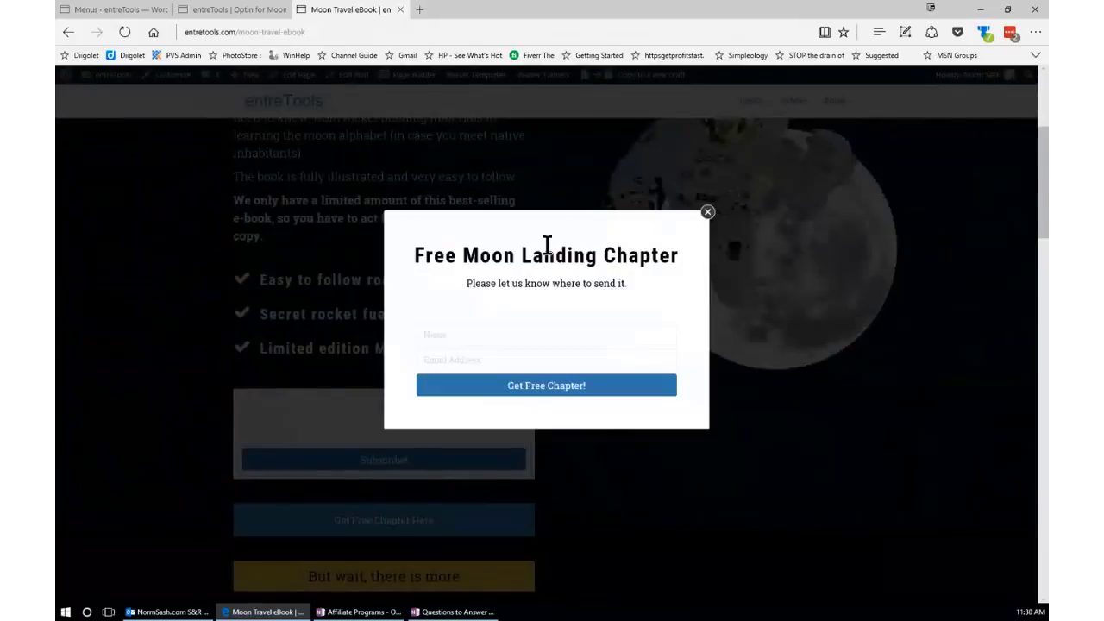
Reopen the sales page in Page Builder and delete the embedded Subscribe form and the yellow "But wait, there is more" button
click(707, 213)
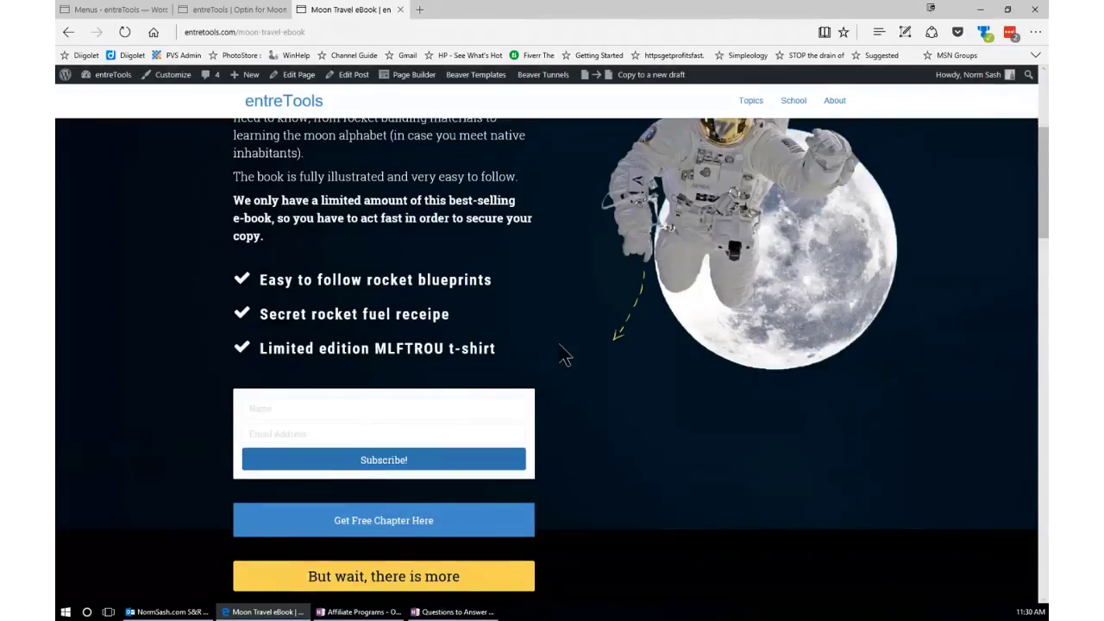
click(407, 78)
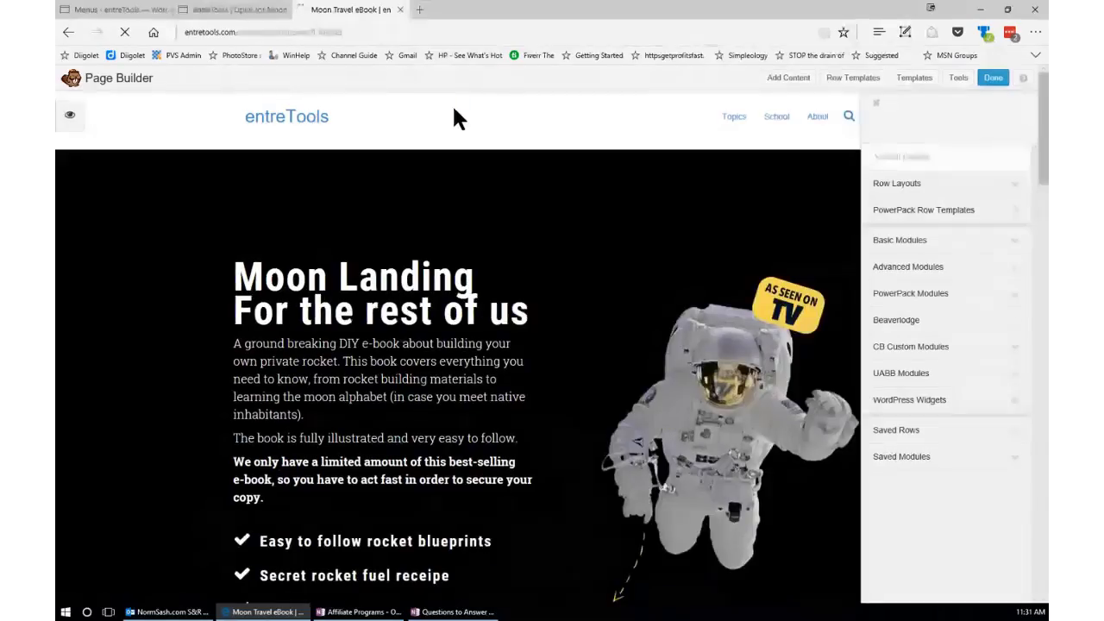
scroll(500, 276, down, 3)
mouse_move(468, 364)
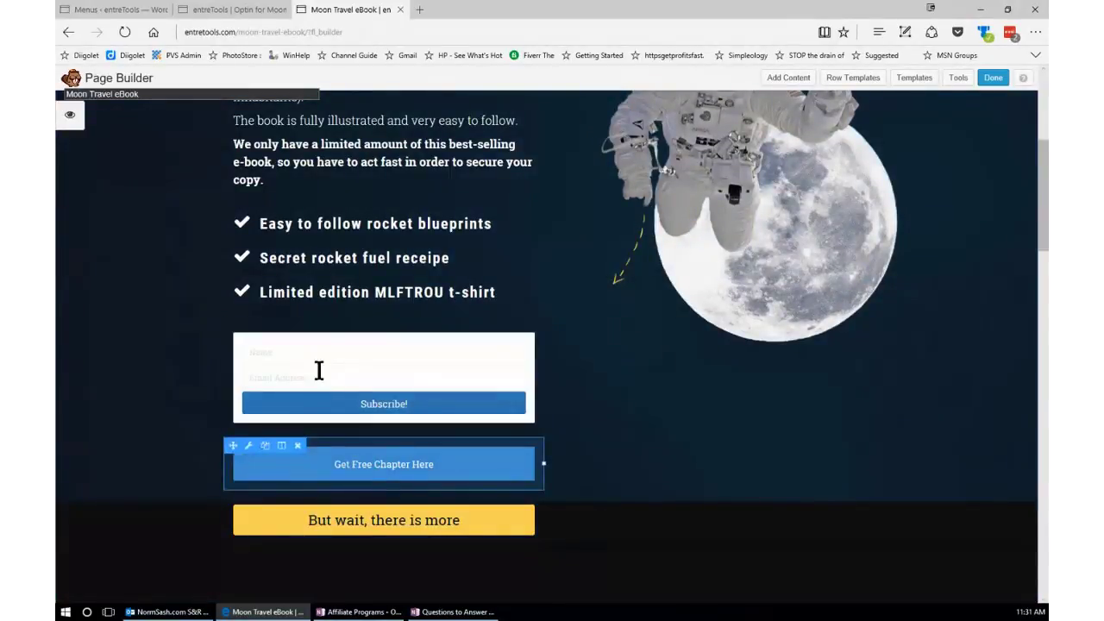
click(297, 331)
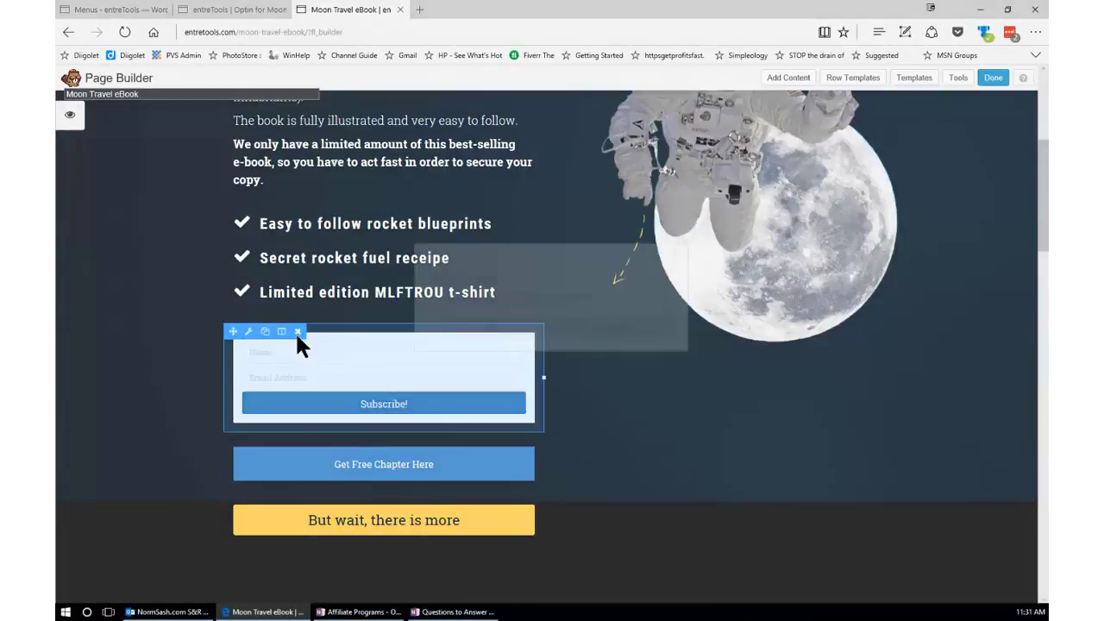
click(491, 330)
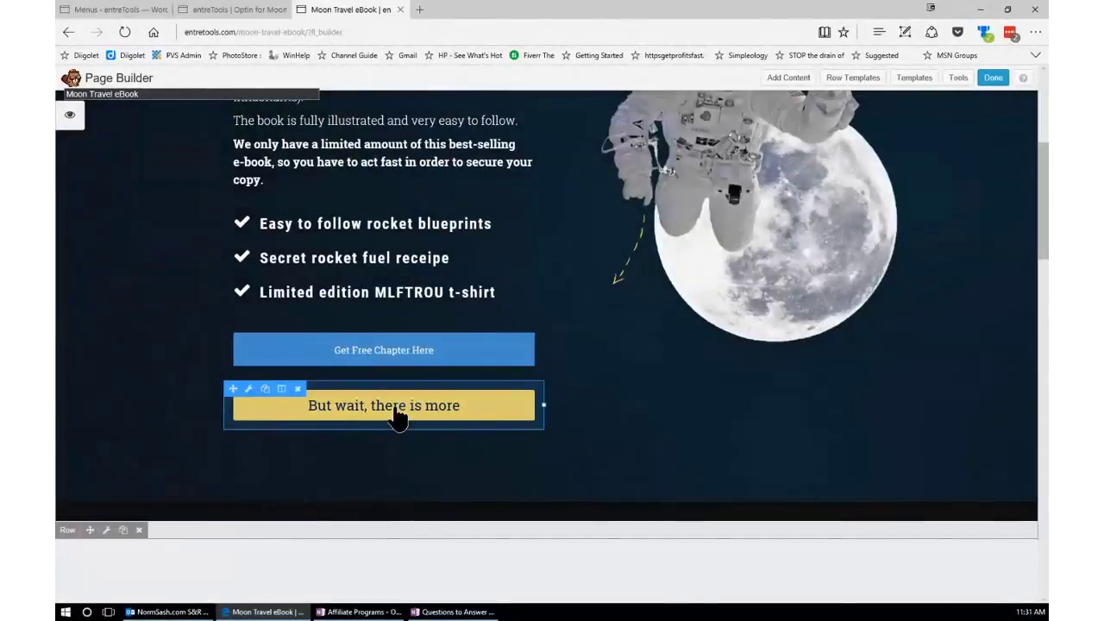
click(297, 389)
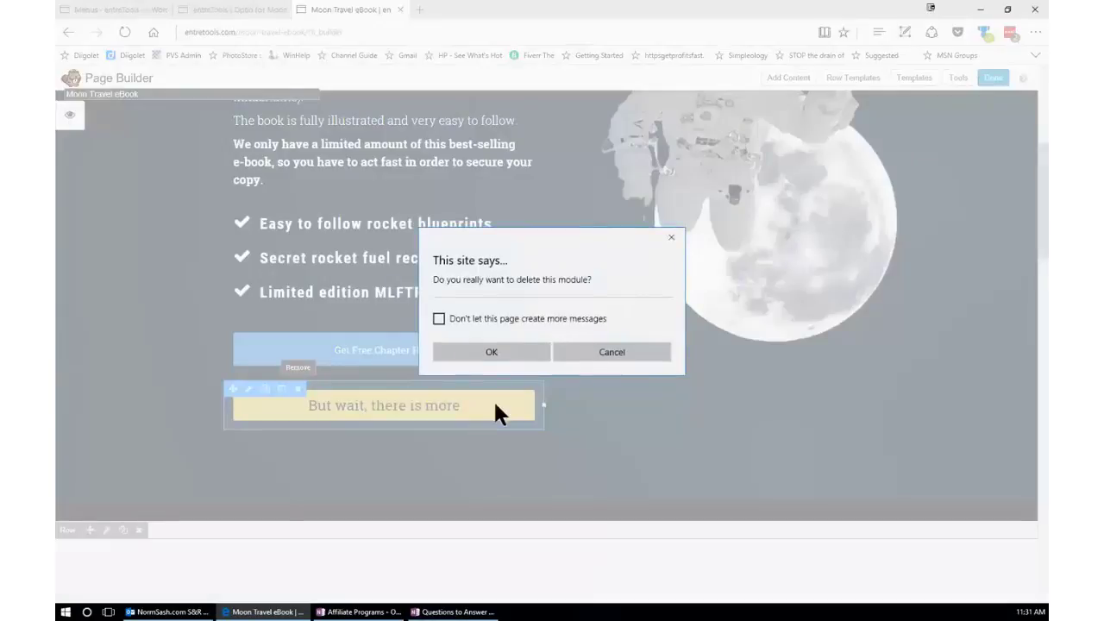
click(532, 352)
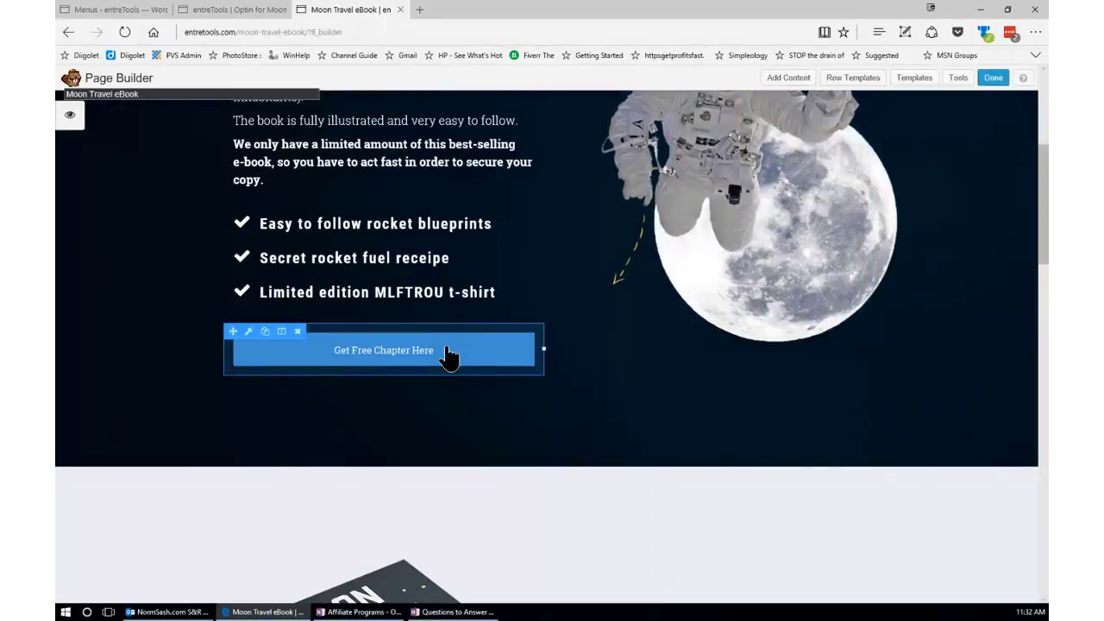
click(791, 83)
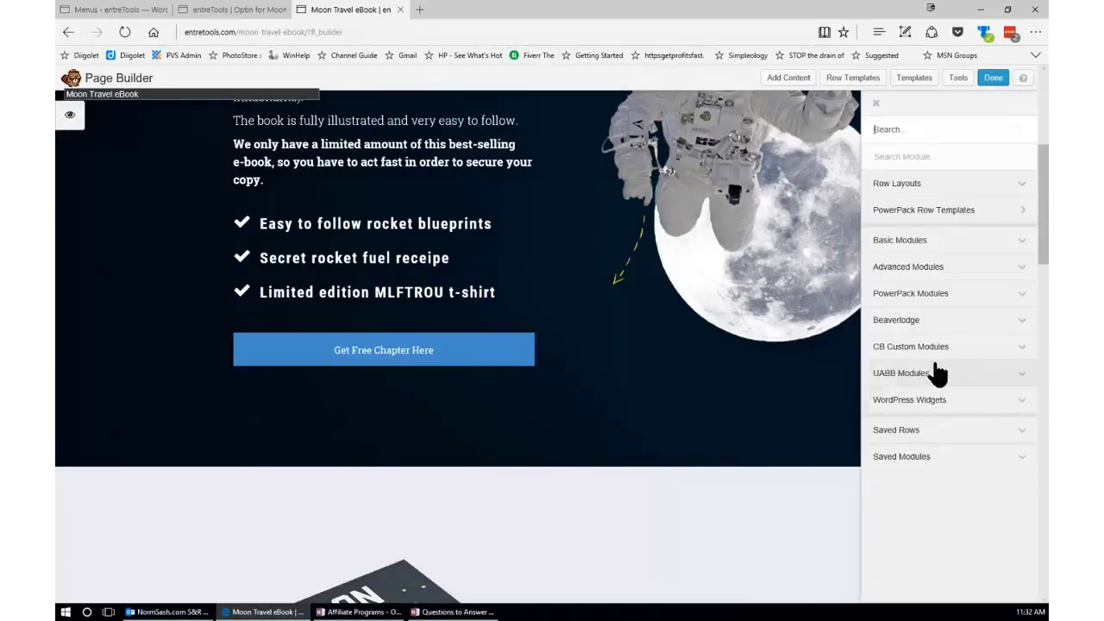
click(933, 297)
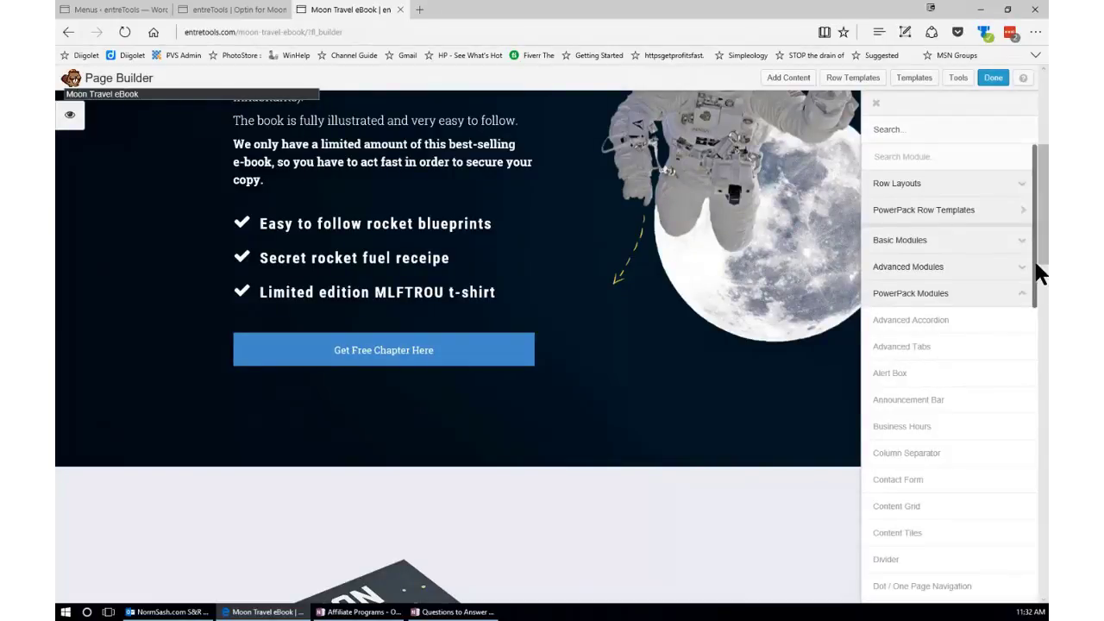
drag(1039, 273, 1041, 457)
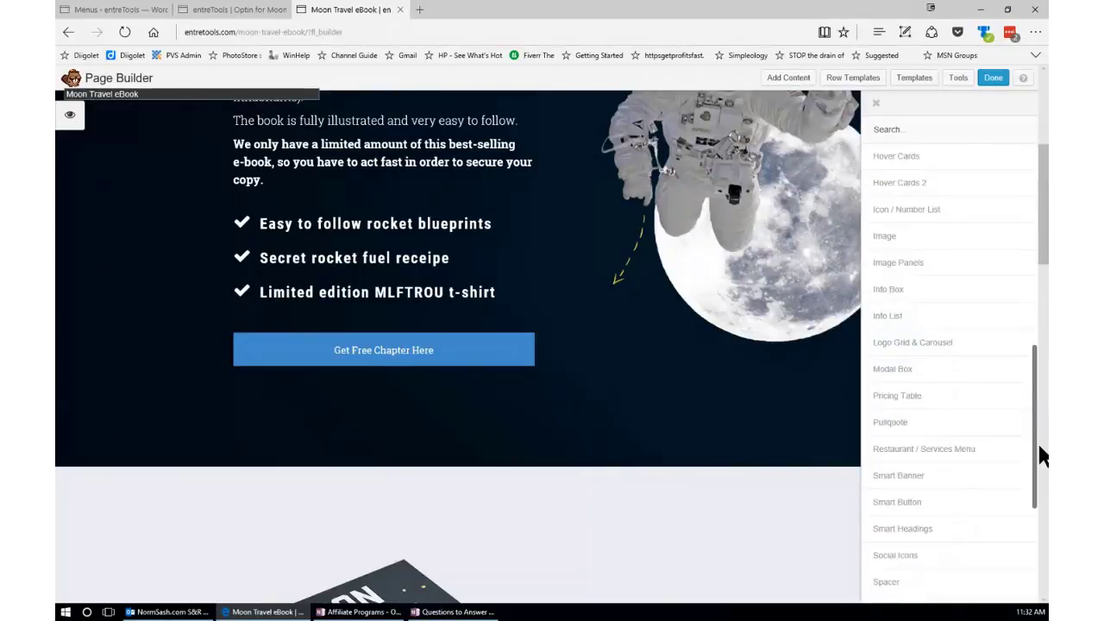
drag(941, 370, 432, 341)
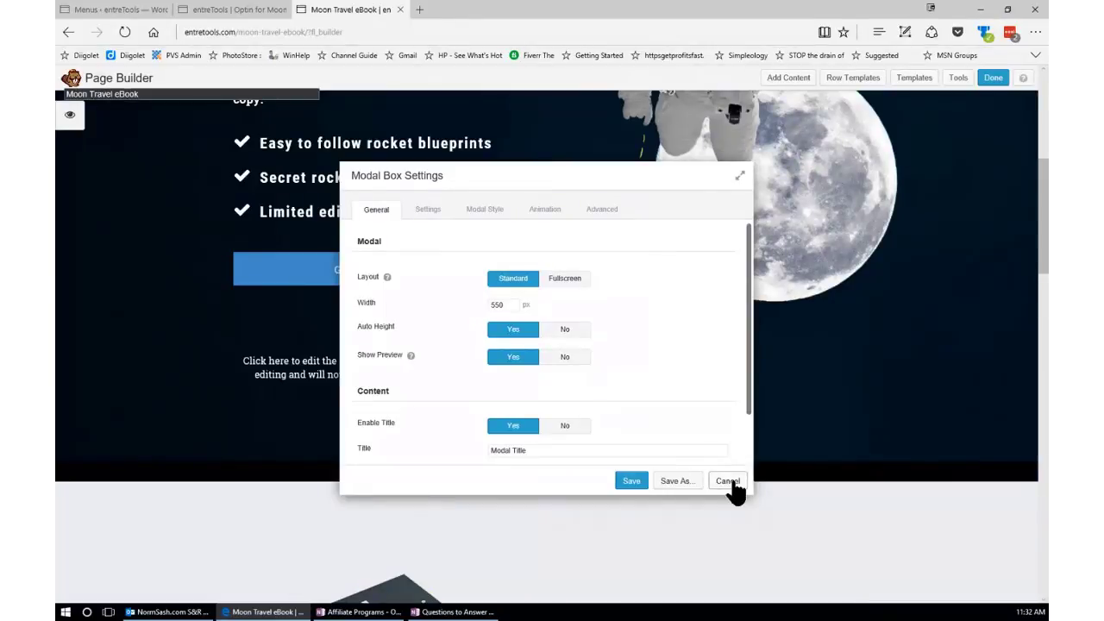
click(728, 482)
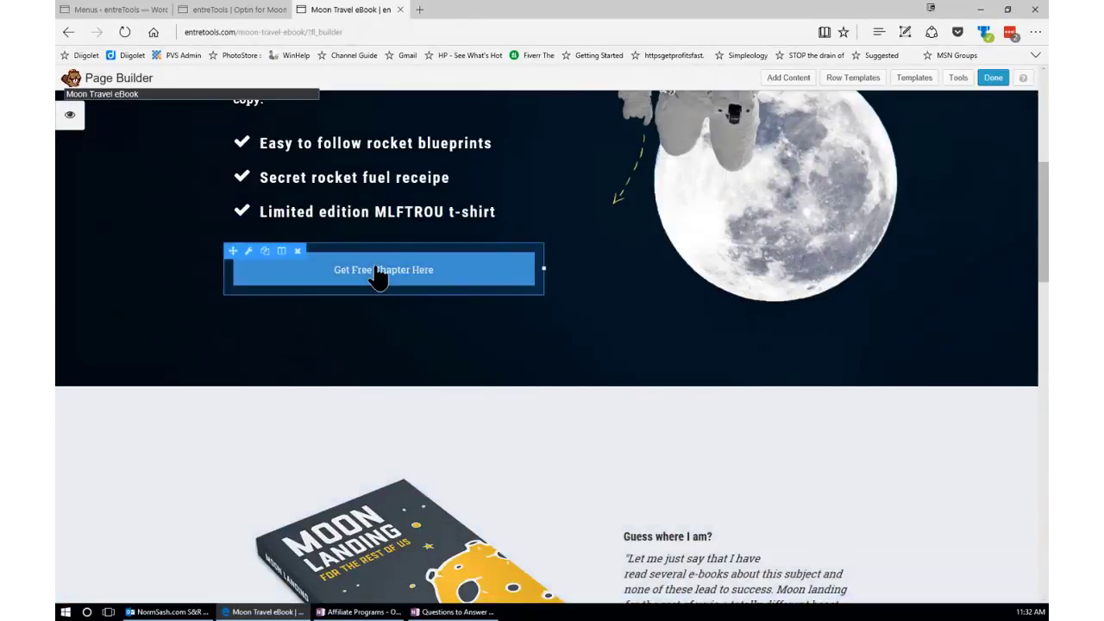
Duplicate the "Get Free Chapter Here" modal module directly below the original
click(268, 262)
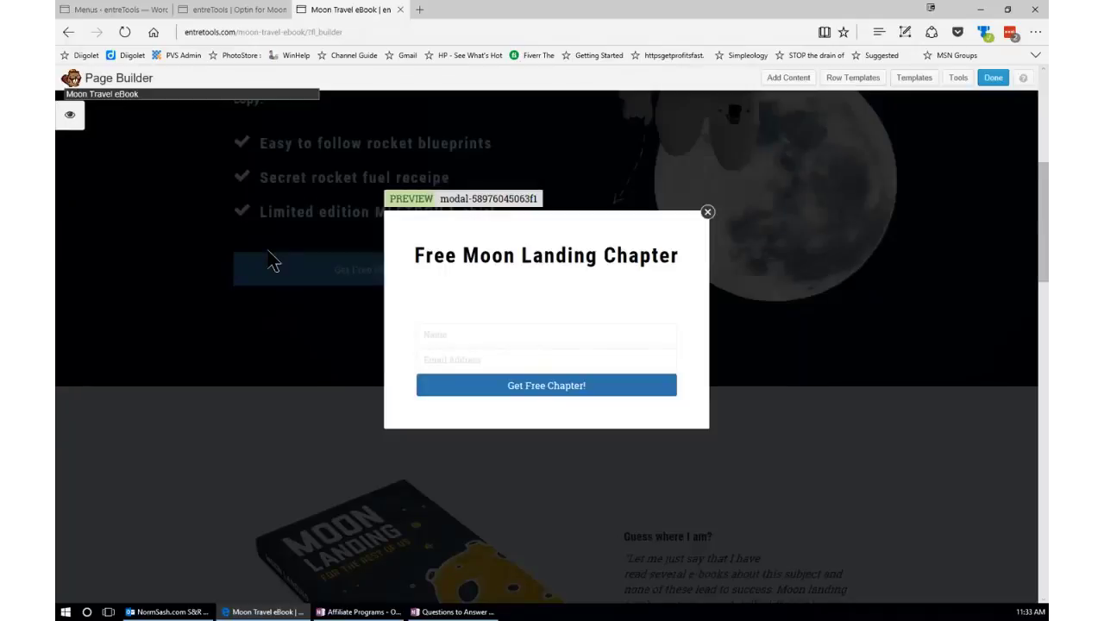
click(272, 260)
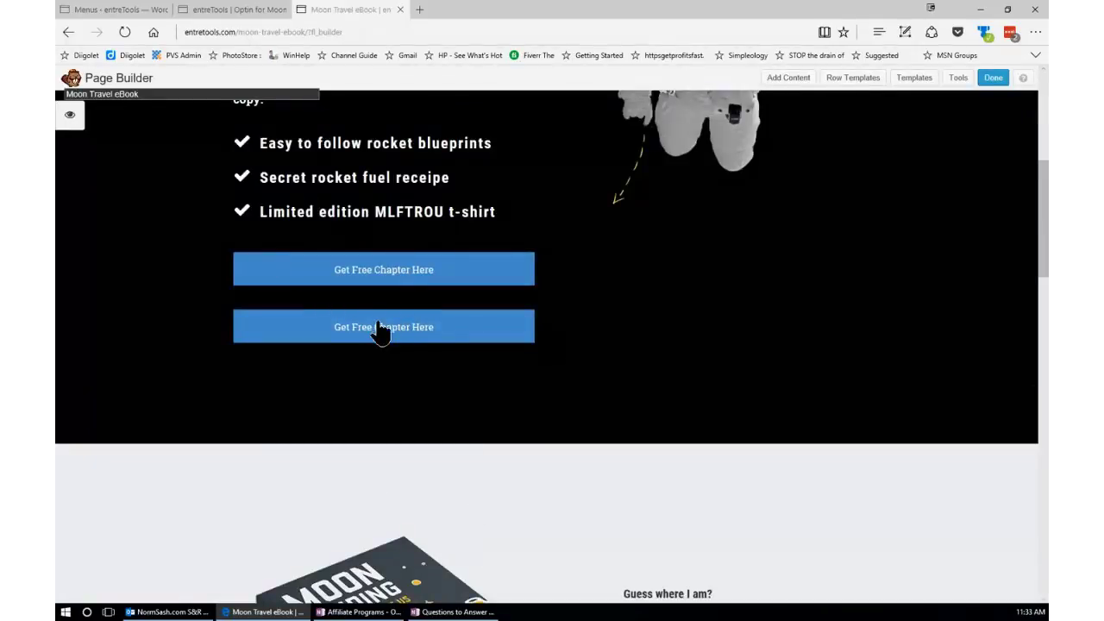
mouse_move(377, 323)
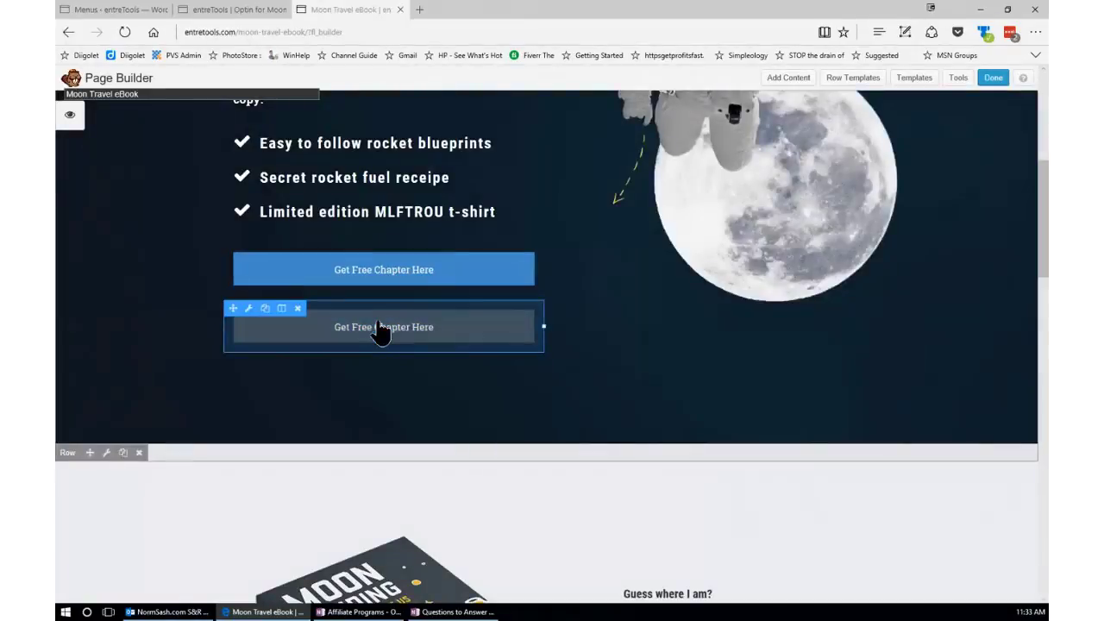
Set the duplicated modal's trigger to Exit Intent with Display After at 0 days and save the module settings
click(285, 331)
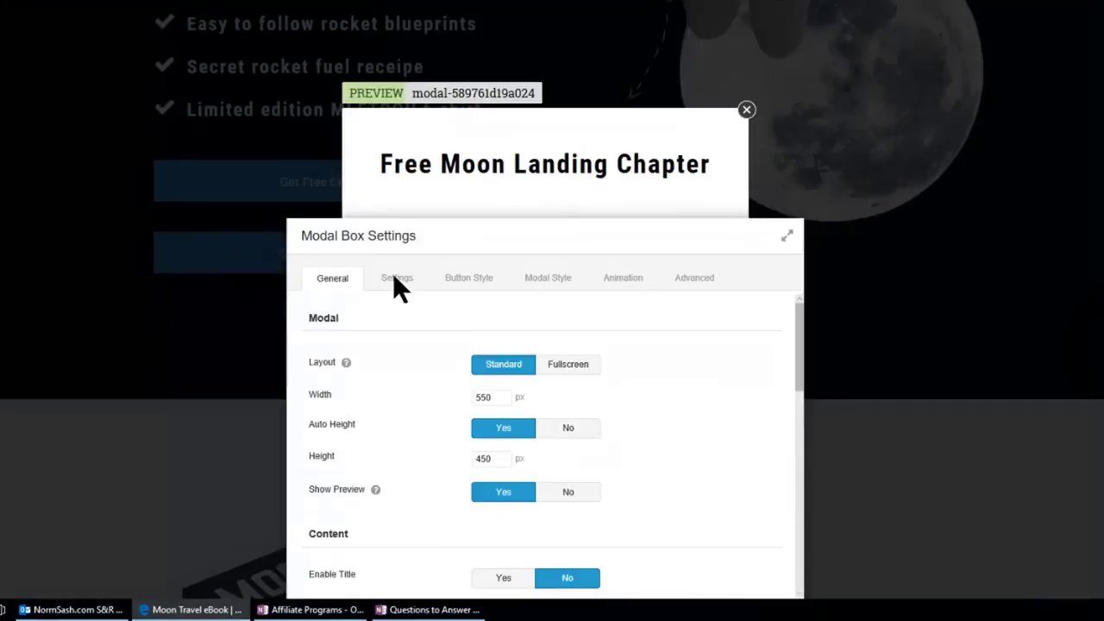
click(394, 278)
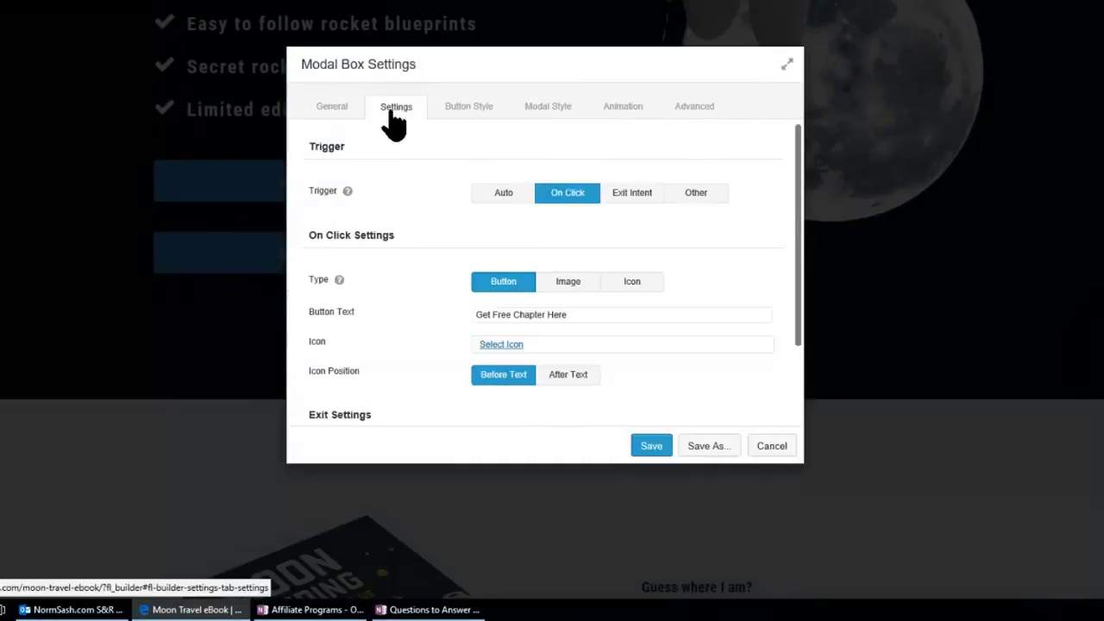
click(643, 200)
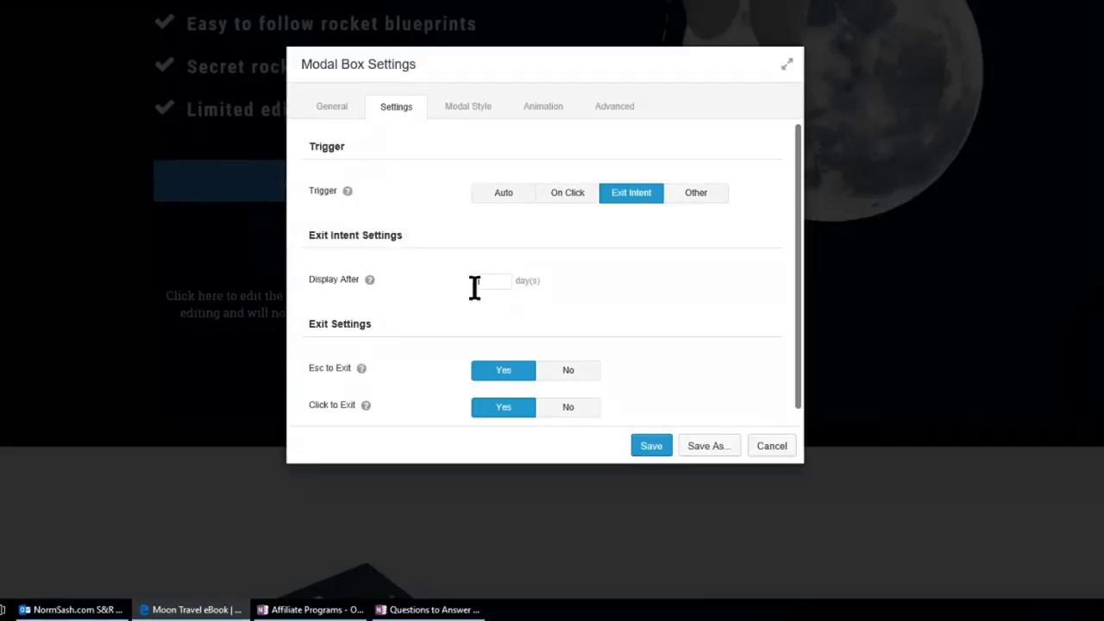
mouse_move(373, 285)
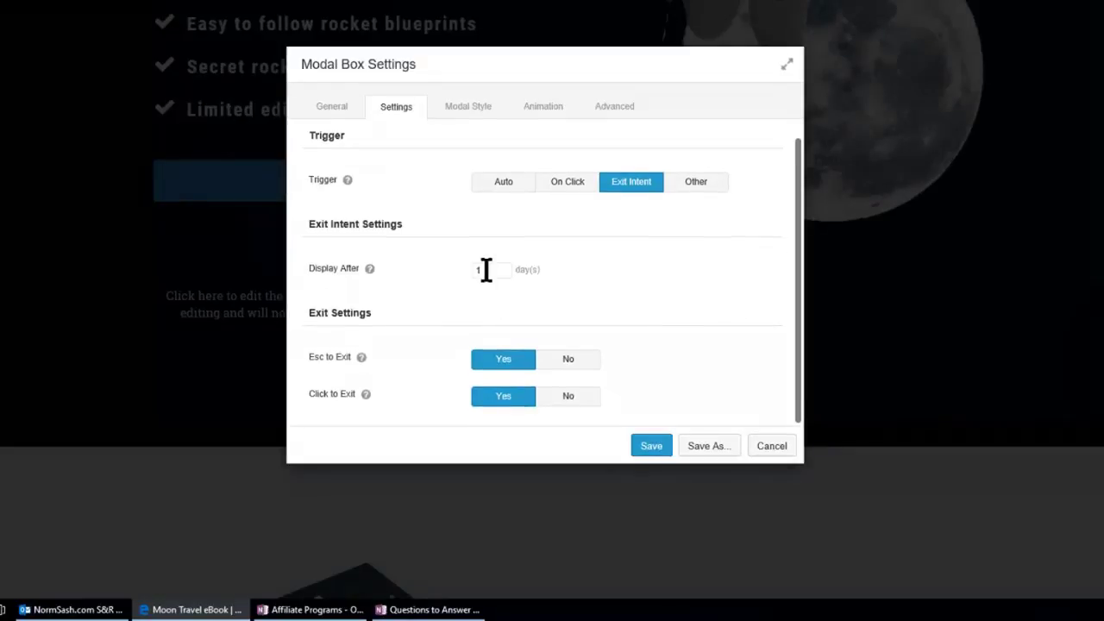
double_click(479, 269)
text(0)
click(653, 449)
Publish the sales page changes and test the "Get Free Chapter Here" button by opening and closing its pop-up
click(1023, 13)
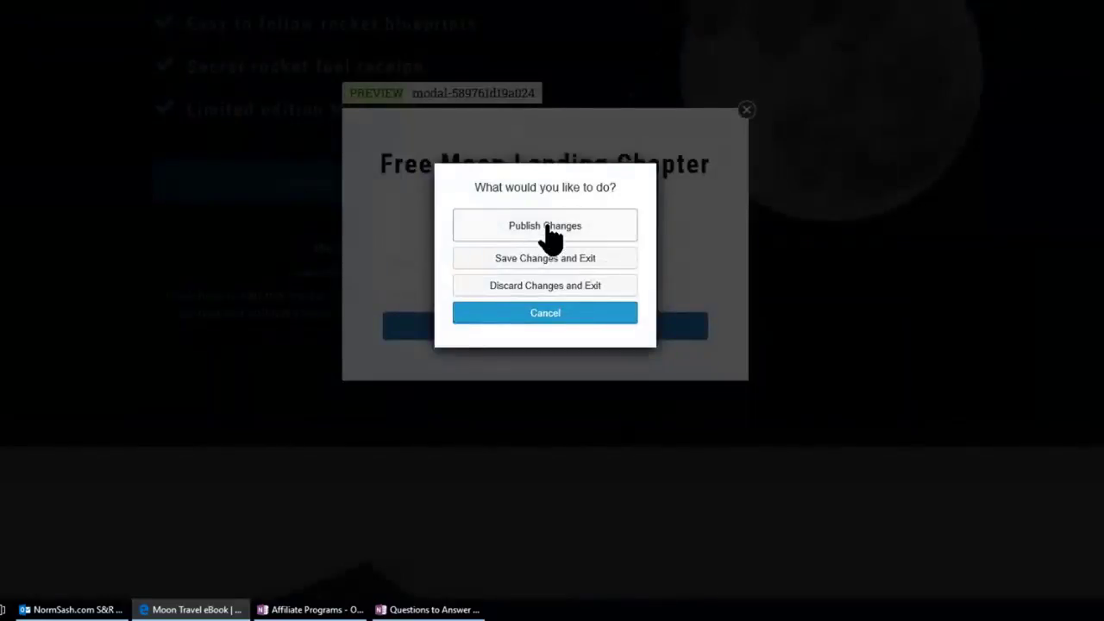
click(547, 226)
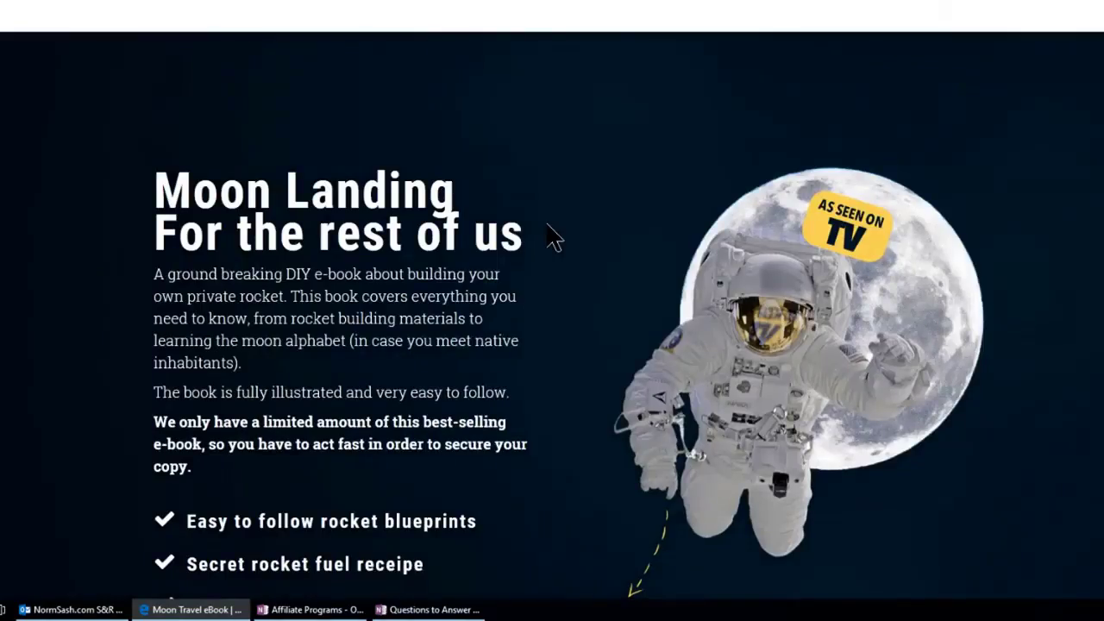
scroll(537, 253, down, 2)
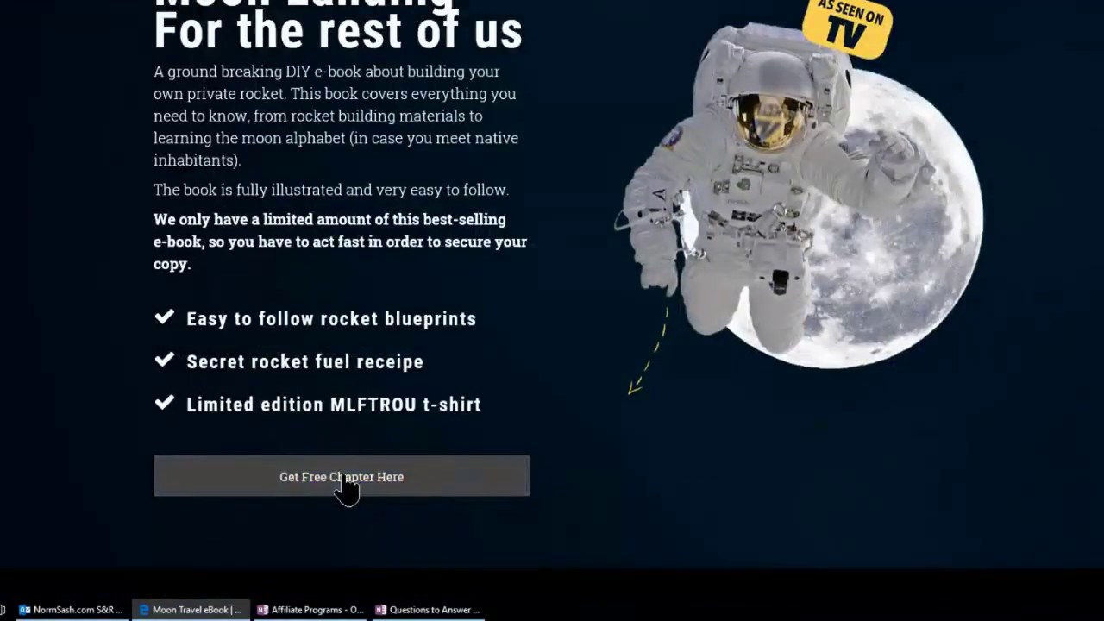
click(345, 488)
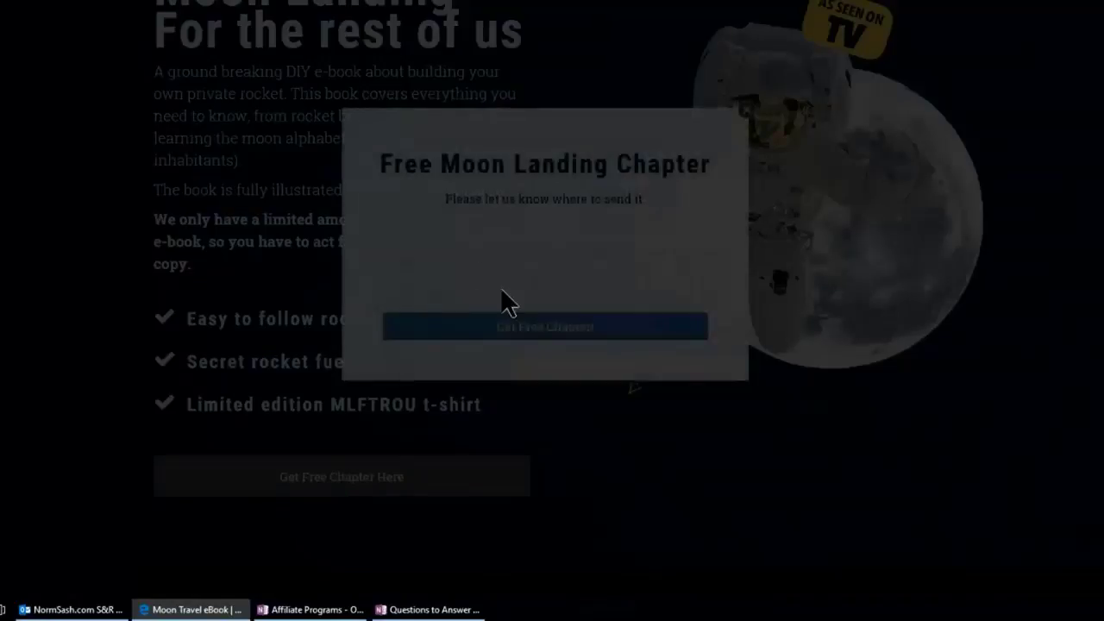
click(746, 110)
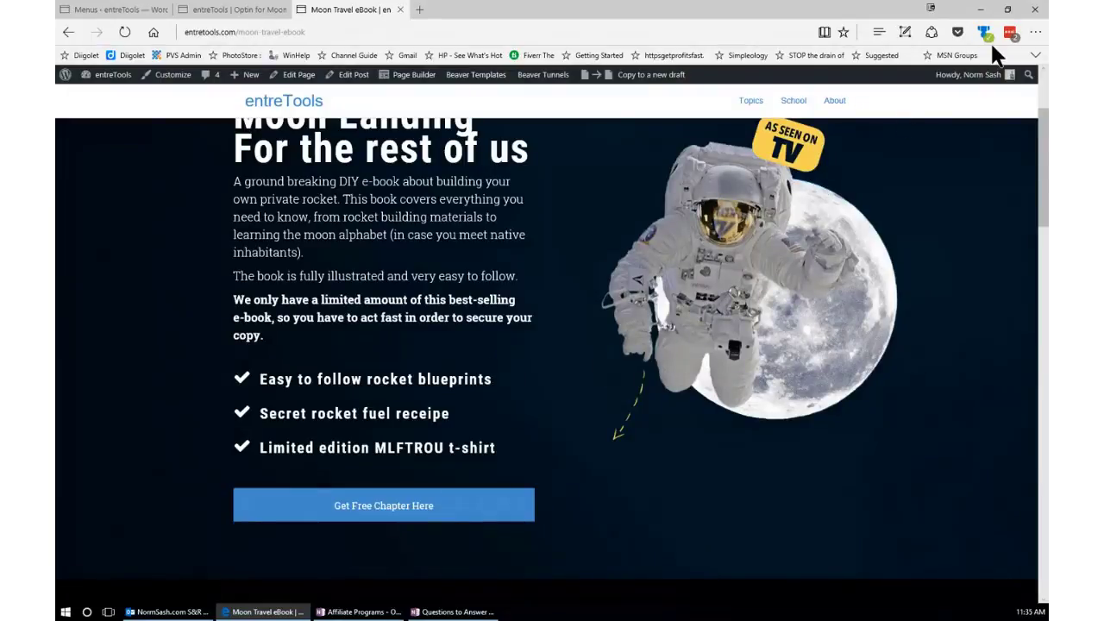
Test the exit-intent pop-up on the published page by repeatedly moving to leave the page and closing the pop-up
mouse_move(1039, 12)
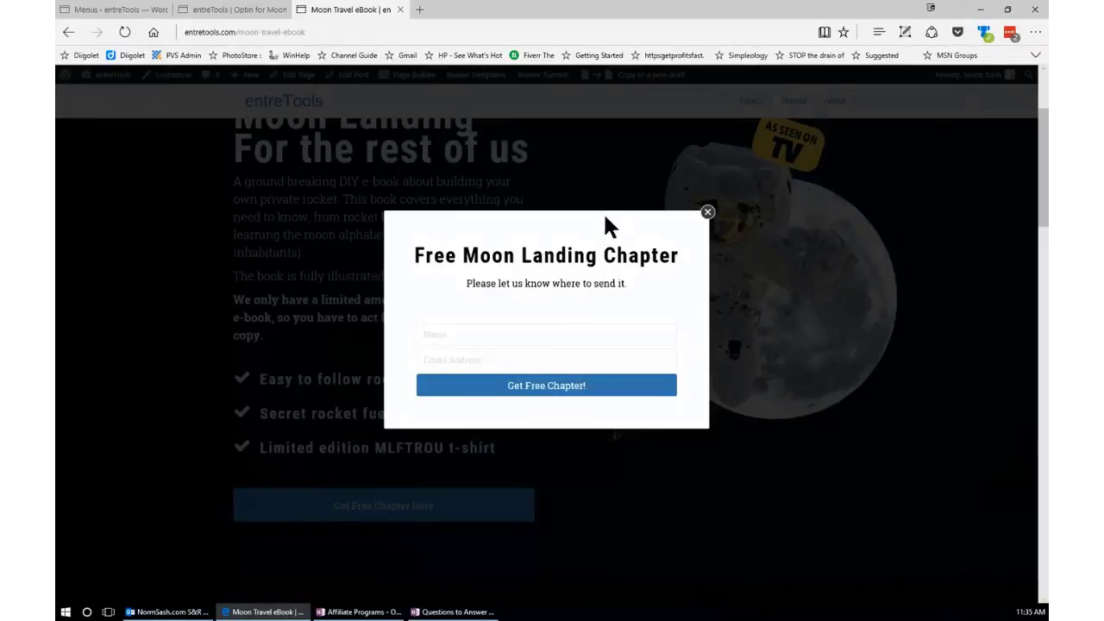
click(707, 213)
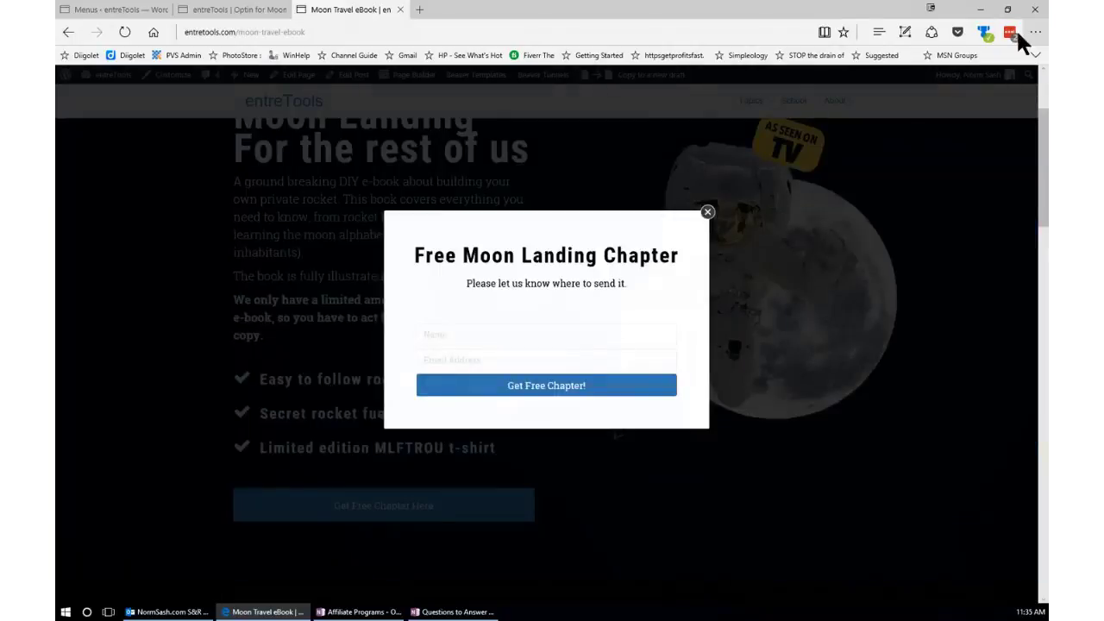
click(707, 213)
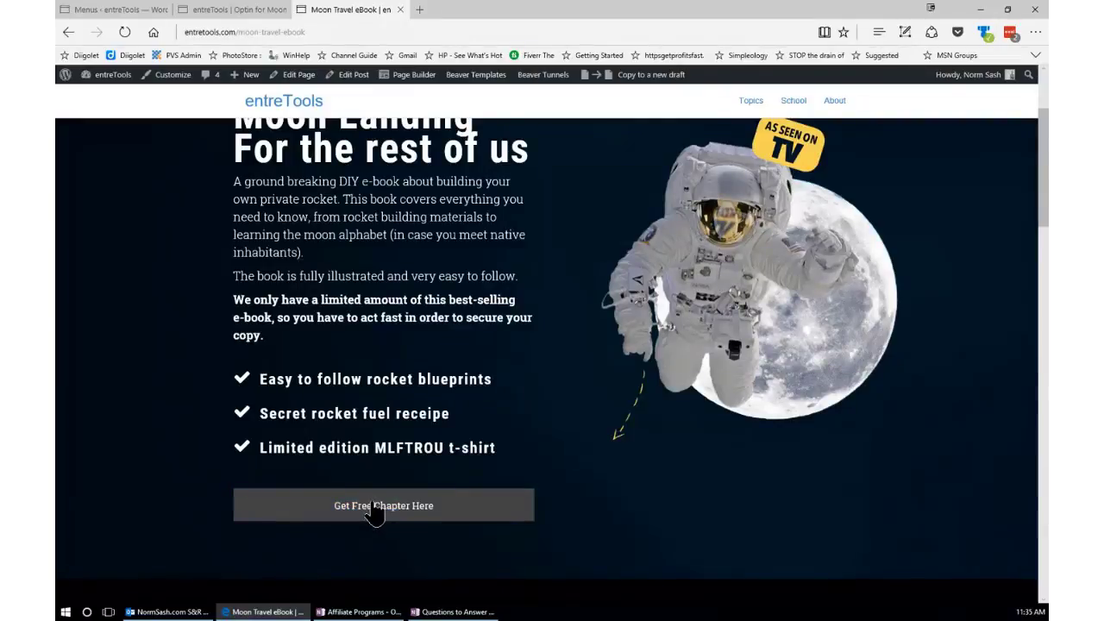
mouse_move(1012, 31)
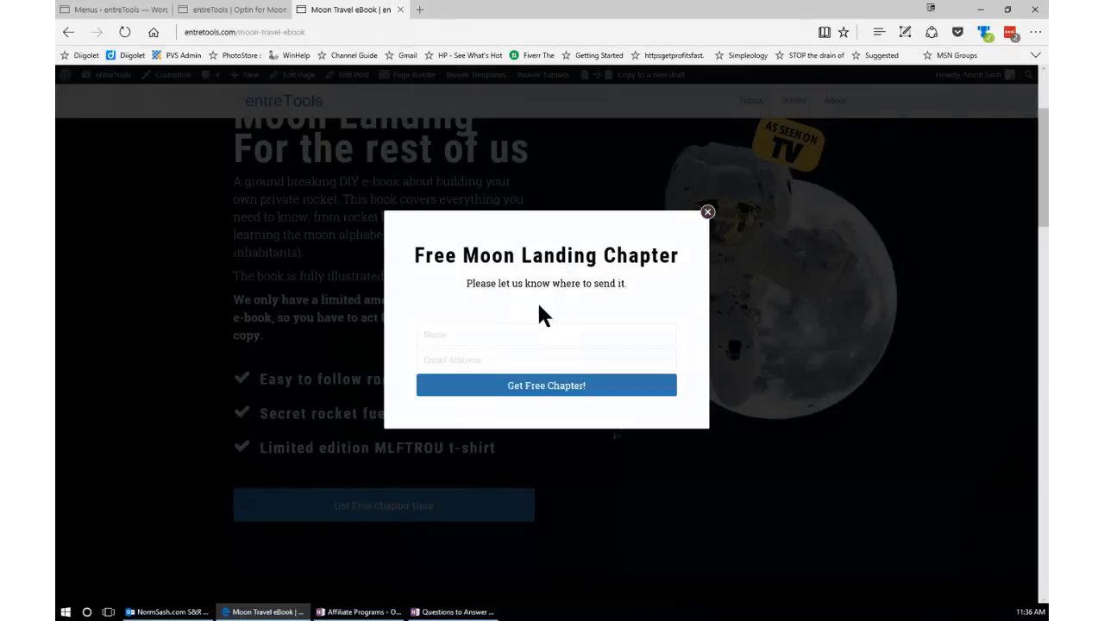
click(706, 213)
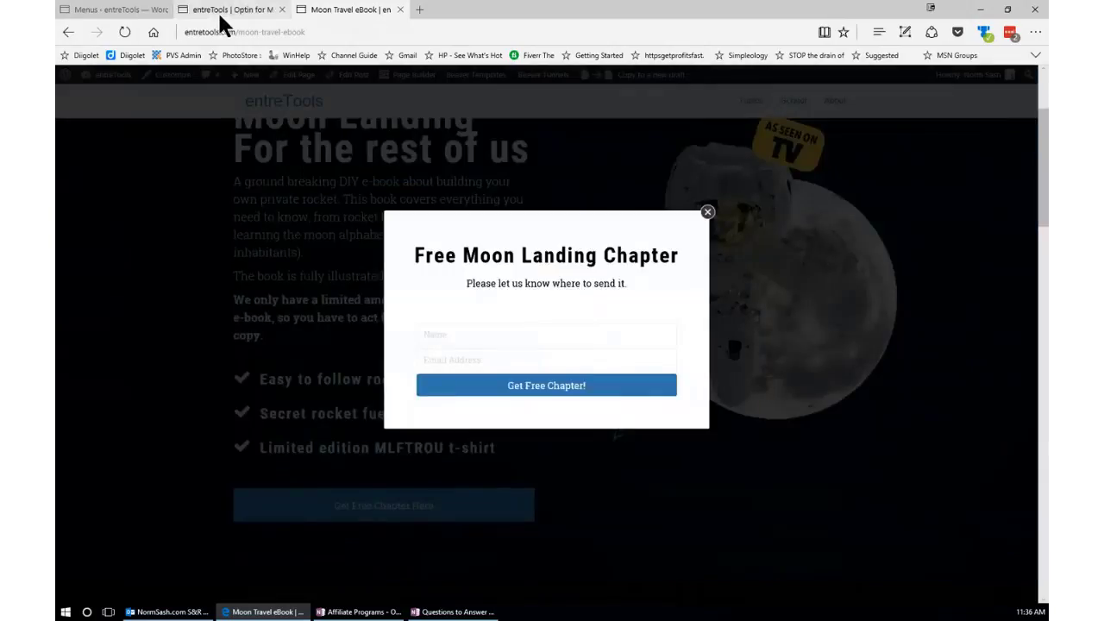
Clone the "Optin for Moon Travel Book" template from the WordPress templates list and open the draft copy for editing
click(220, 13)
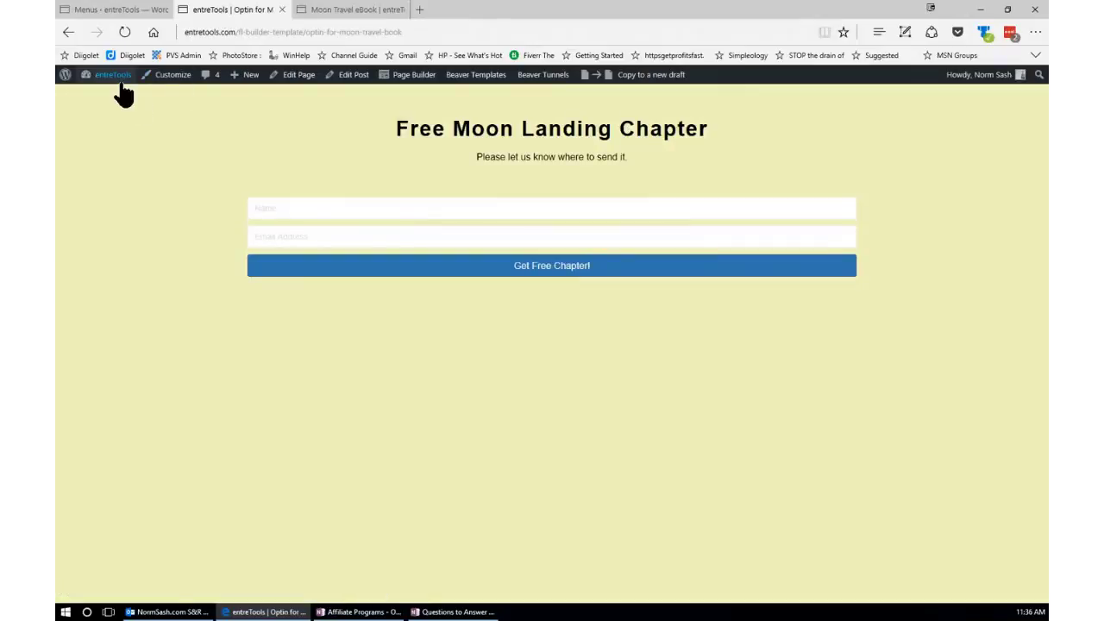
mouse_move(121, 86)
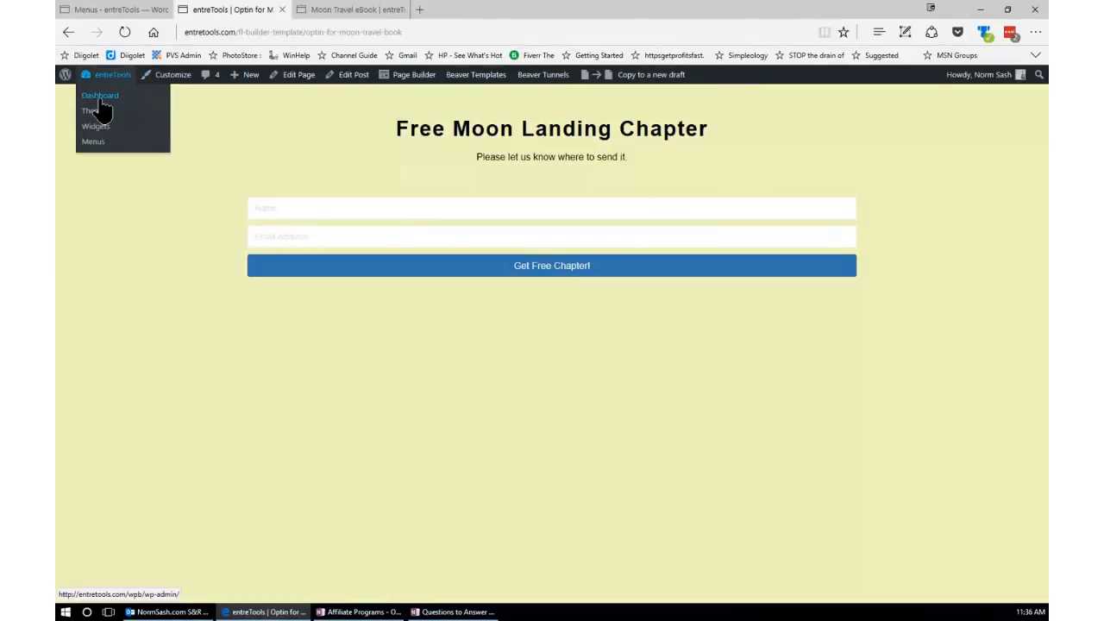
click(91, 110)
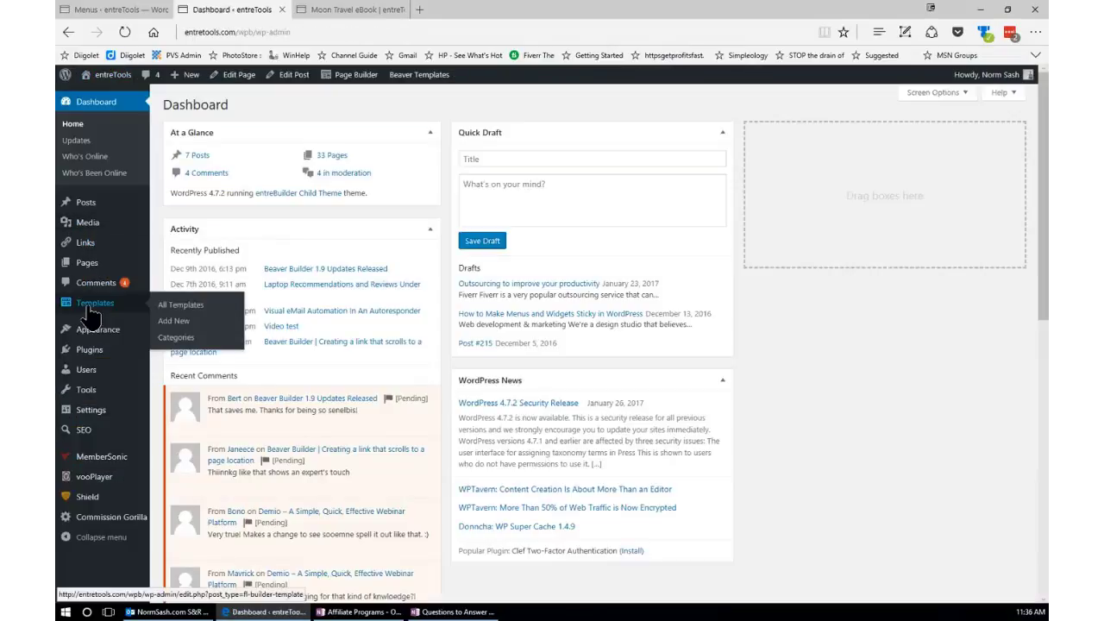
click(89, 310)
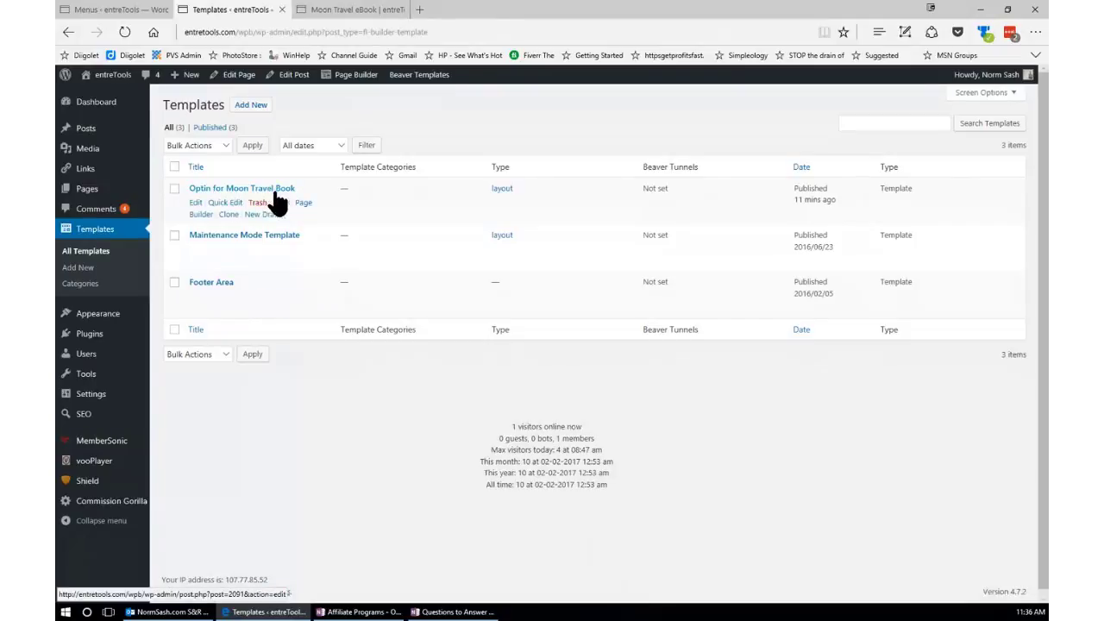
click(227, 215)
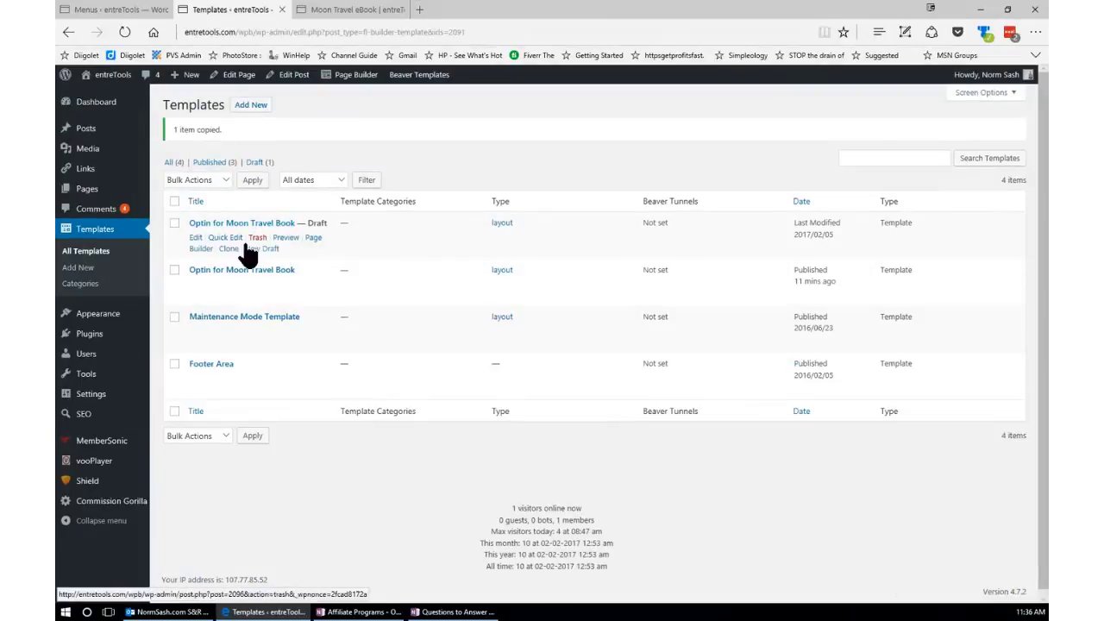
click(197, 238)
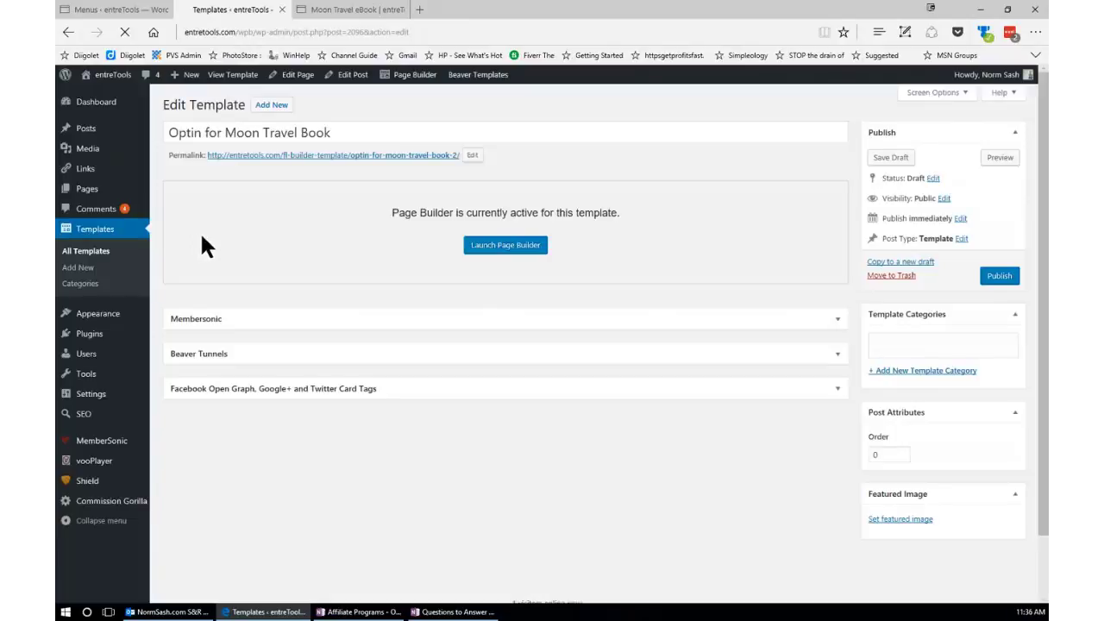
Rename the cloned template to "Optin for Moon Travel Book (exit intent)" and save the draft
click(351, 132)
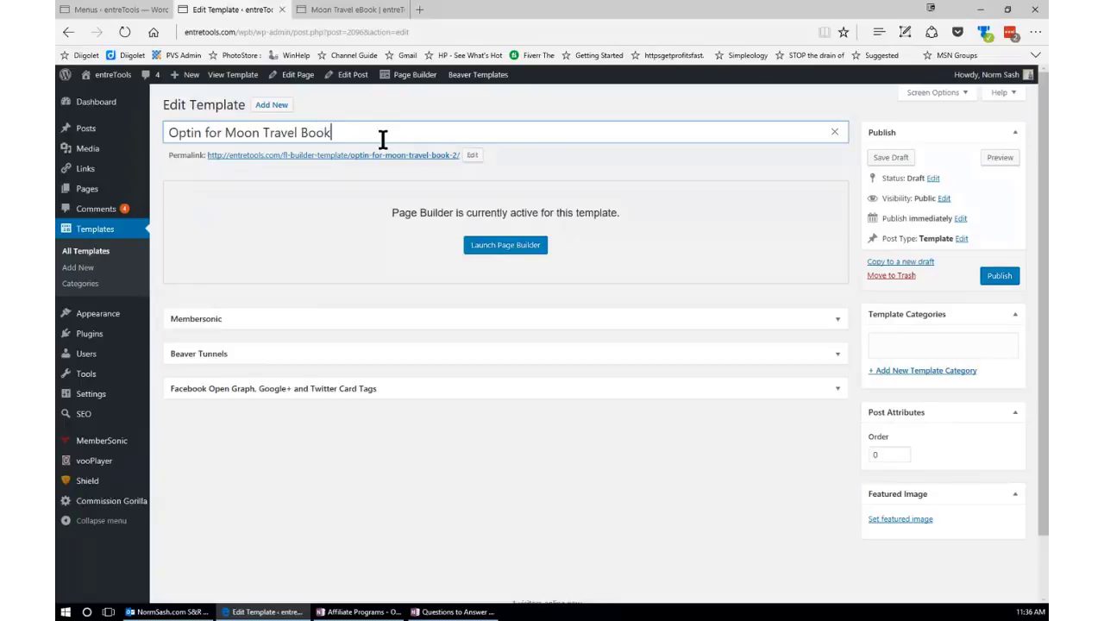
text((exit intent))
click(899, 164)
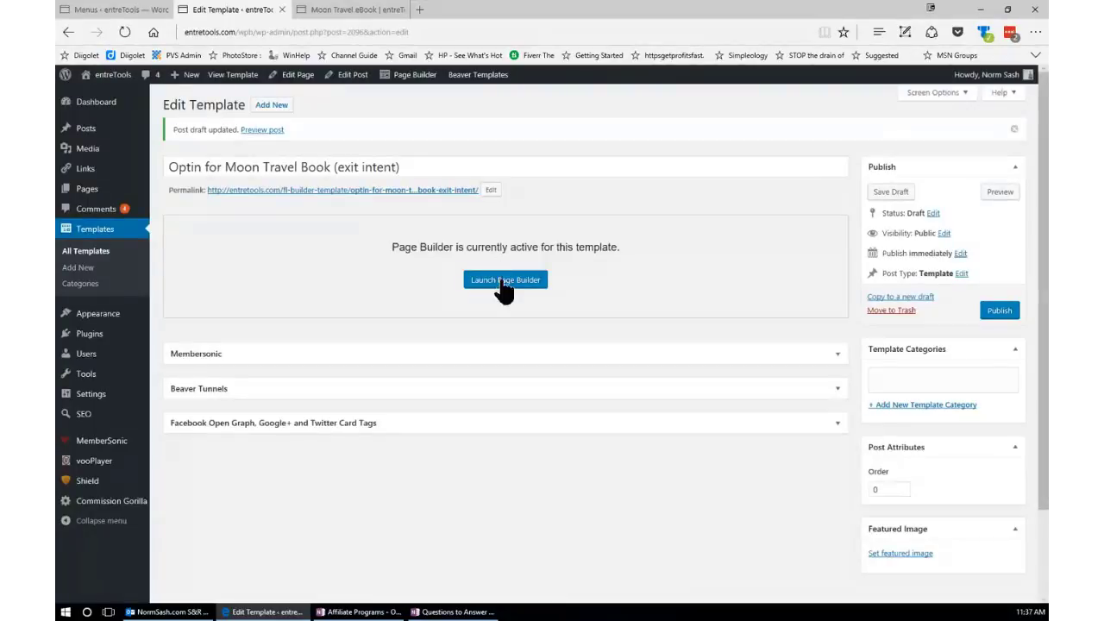
Open the exit intent template in the page builder and add a PowerPack Fancy Heading module above the "Free Moon Landing Chapter" heading
click(505, 287)
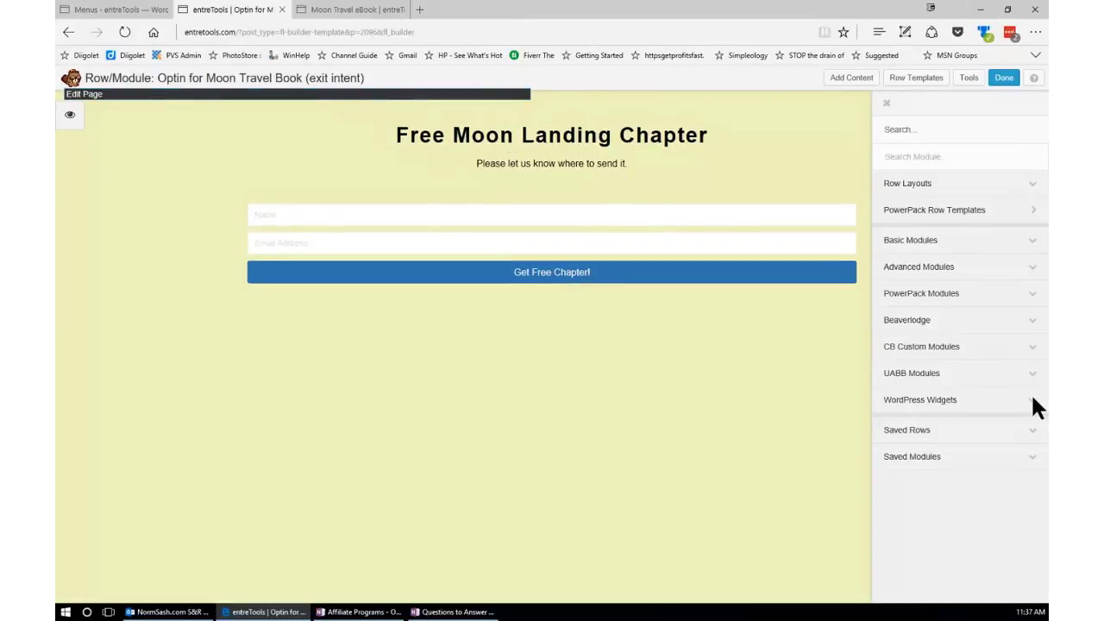
click(1033, 296)
scroll(977, 426, down, 3)
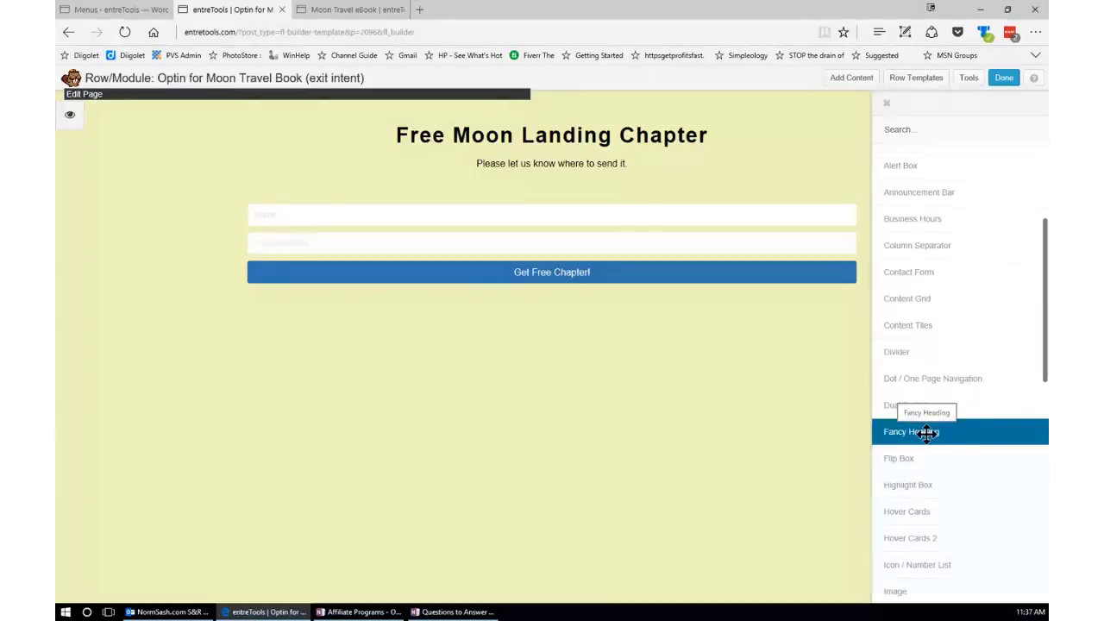
drag(967, 434, 491, 118)
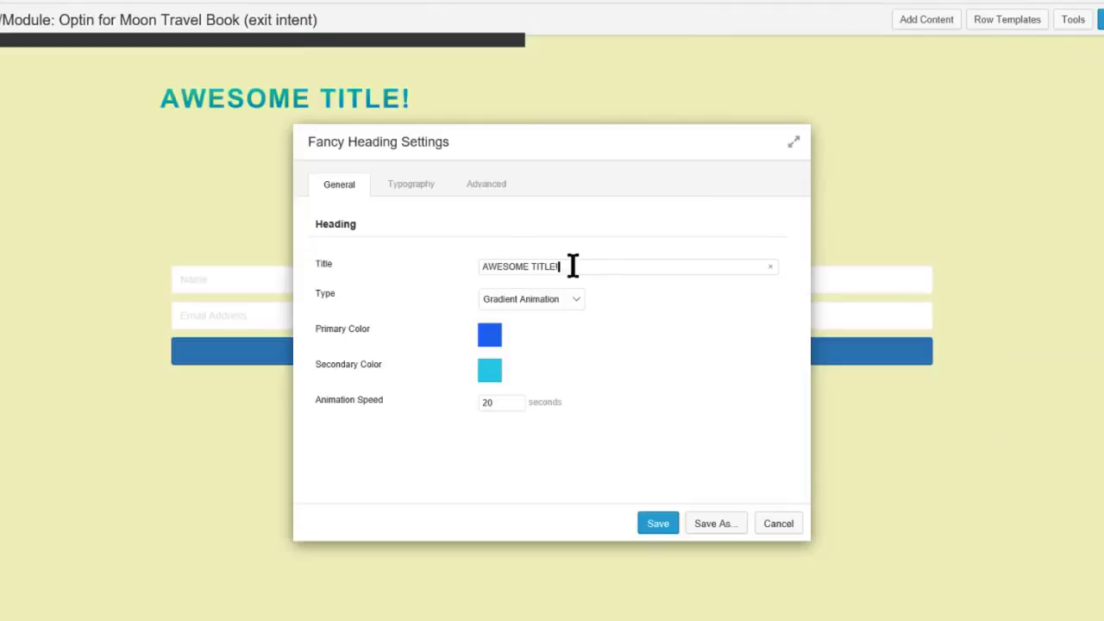
Replace the fancy heading's title with "WAIT!! ARE YOU SURE?"
drag(572, 267, 490, 266)
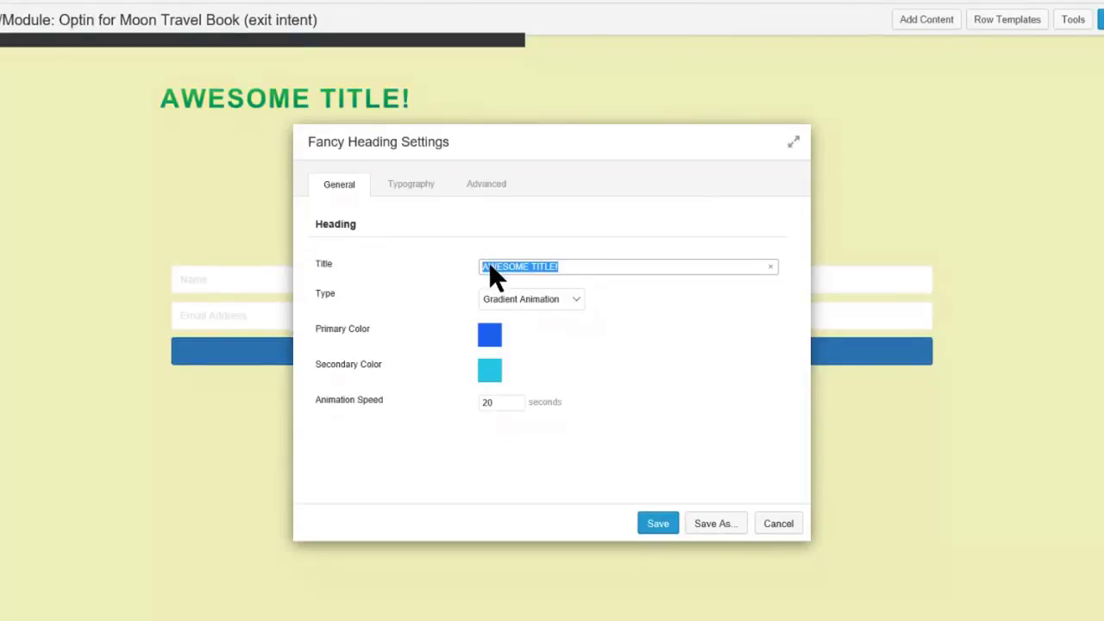
text(WAIT)
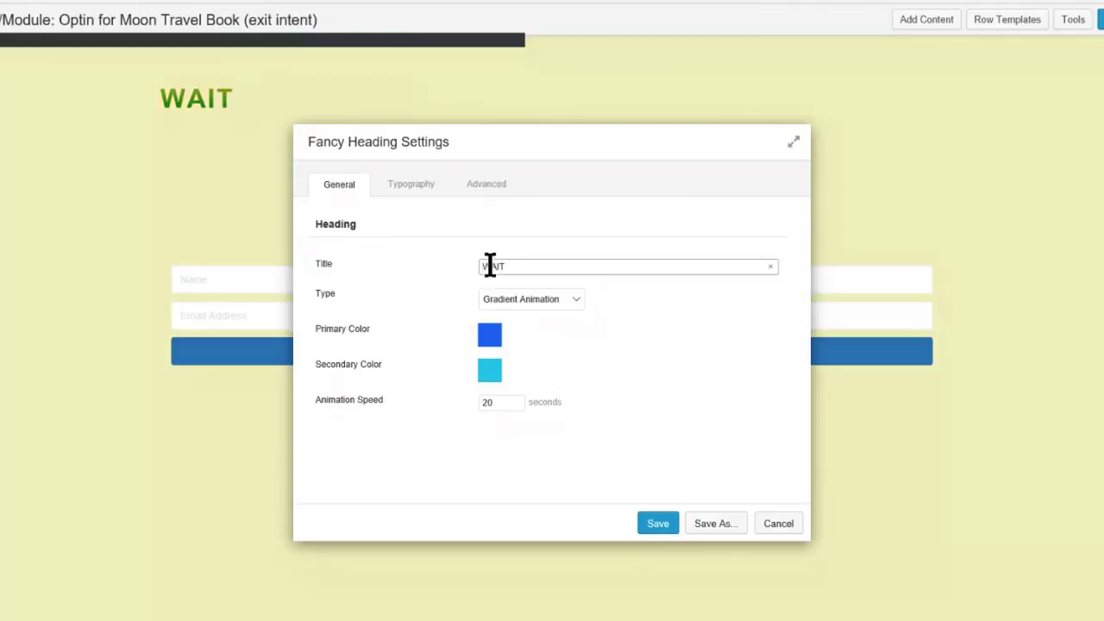
text(!! ARE )
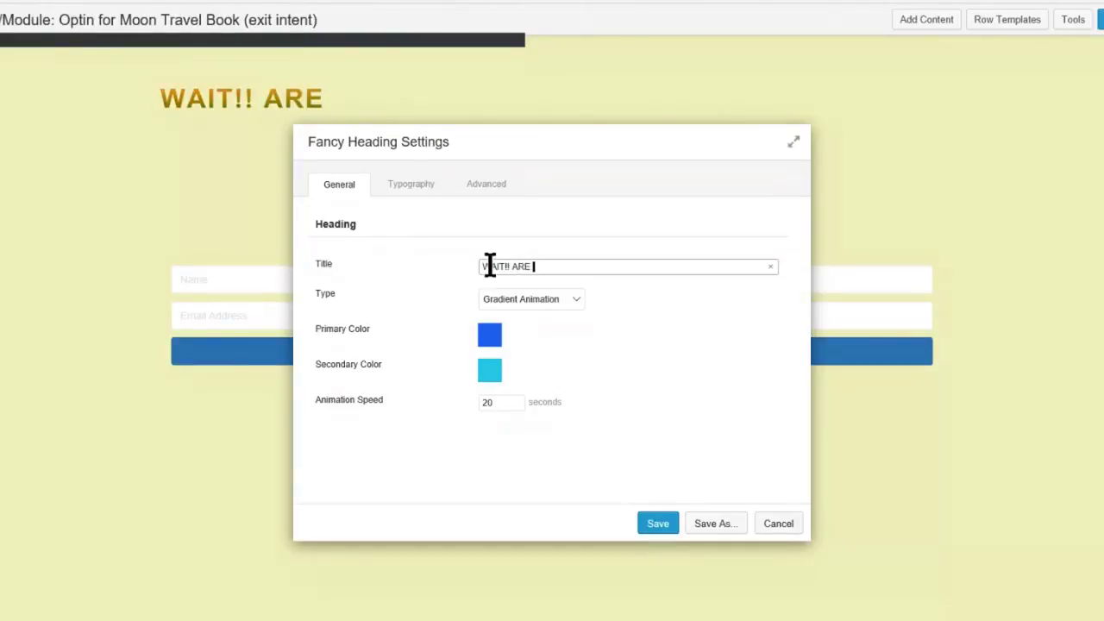
text(You)
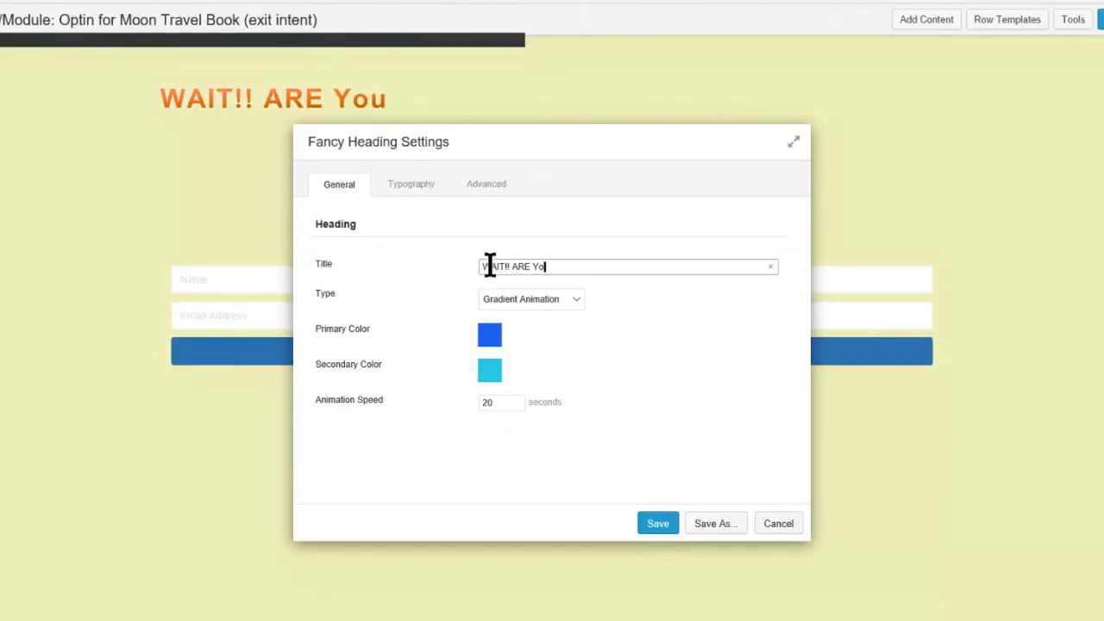
key(BackSpace)
key(BackSpace)
text(YOU Sure)
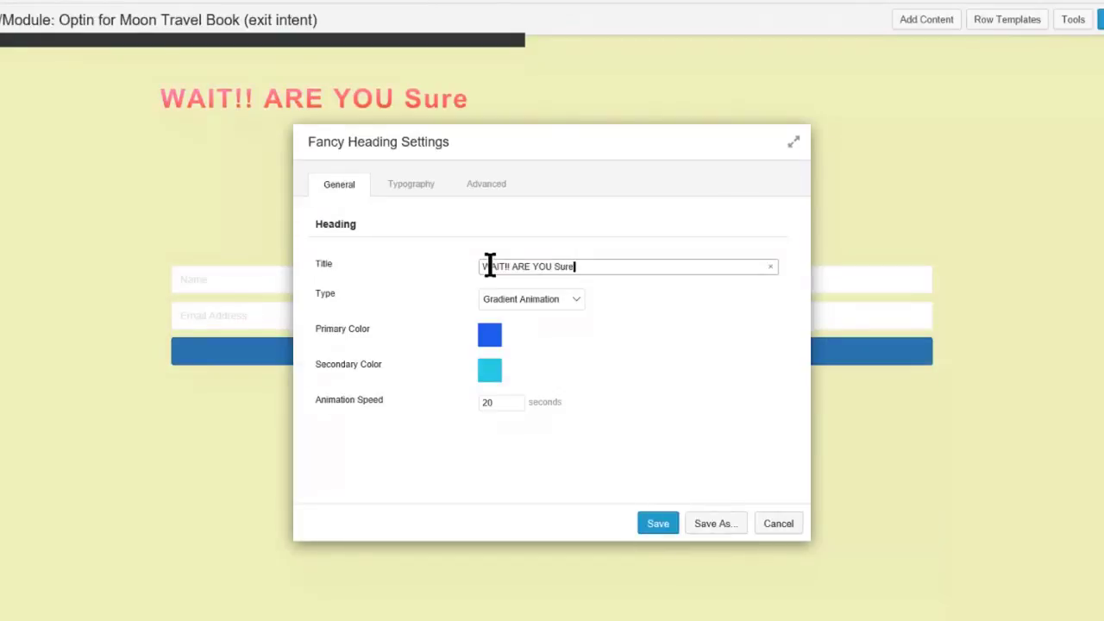
key(BackSpace)
key(BackSpace)
key(BackSpace)
text(URE?)
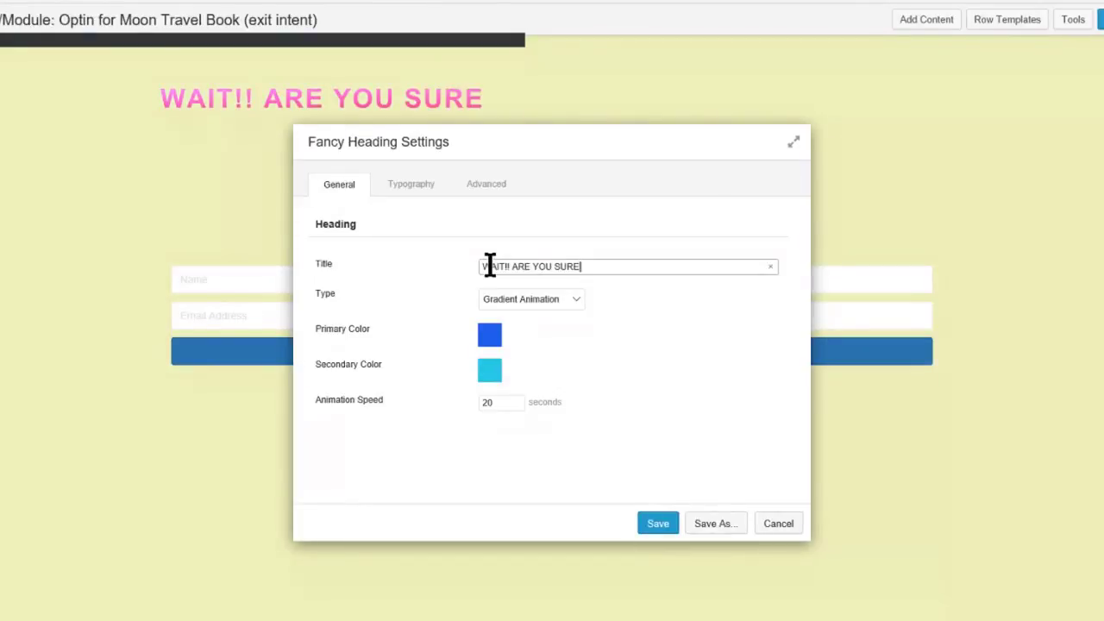
Set the fancy heading's alignment to Center, save the module settings and publish the template changes
click(429, 202)
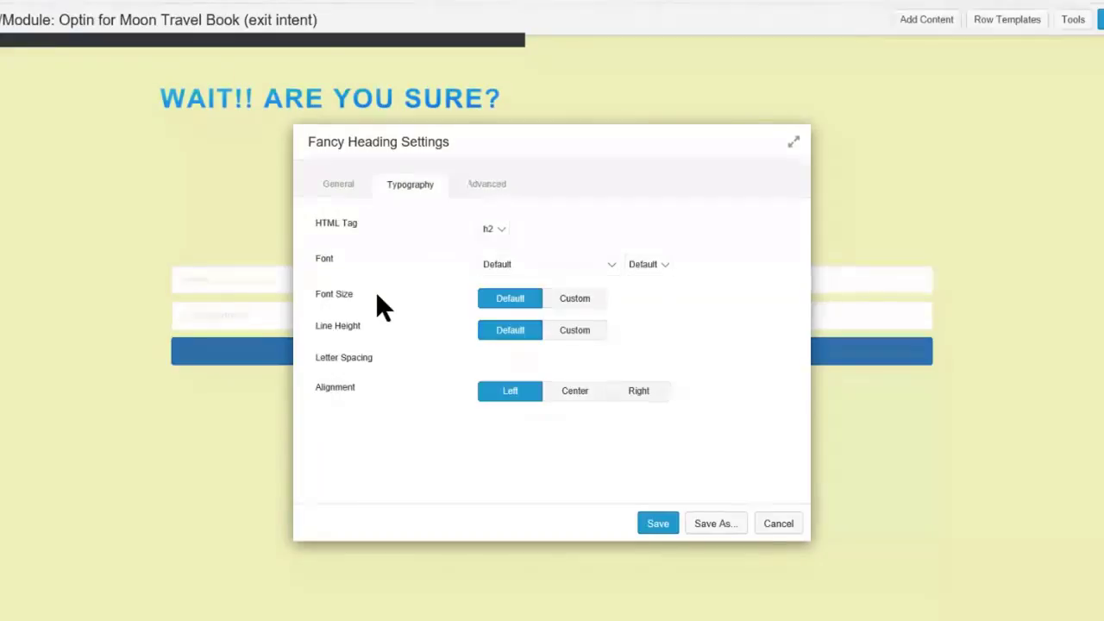
click(487, 188)
click(402, 191)
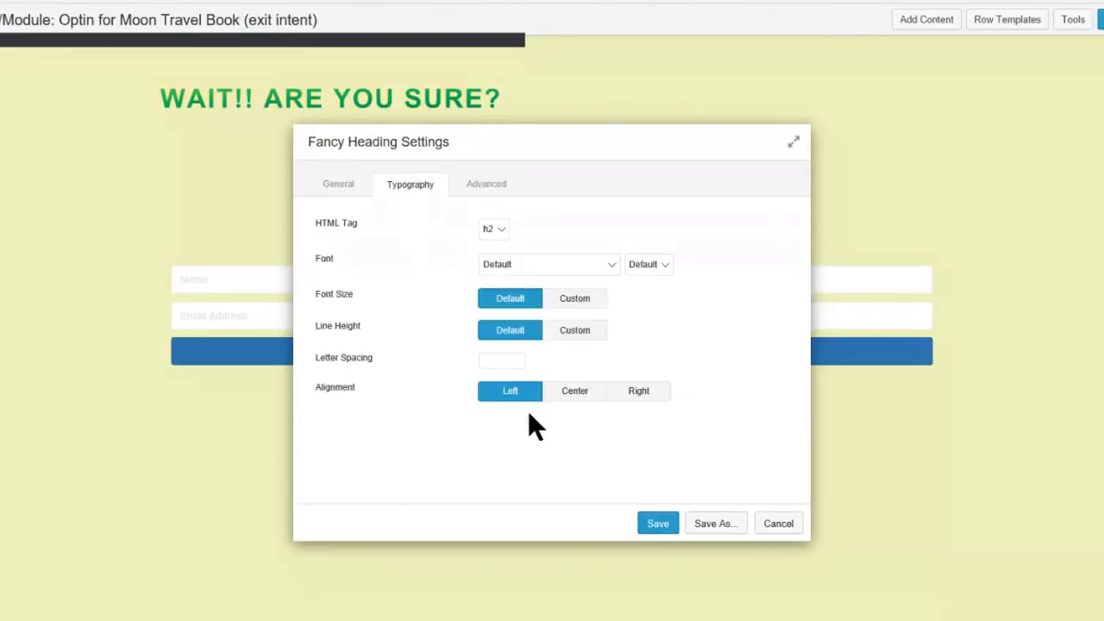
click(576, 404)
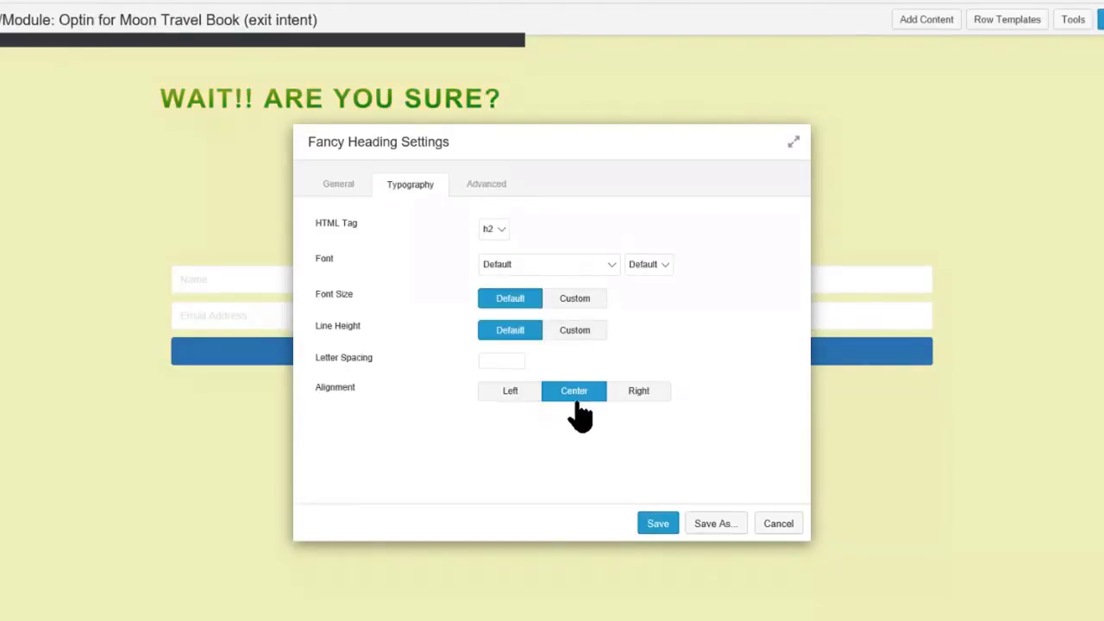
click(658, 526)
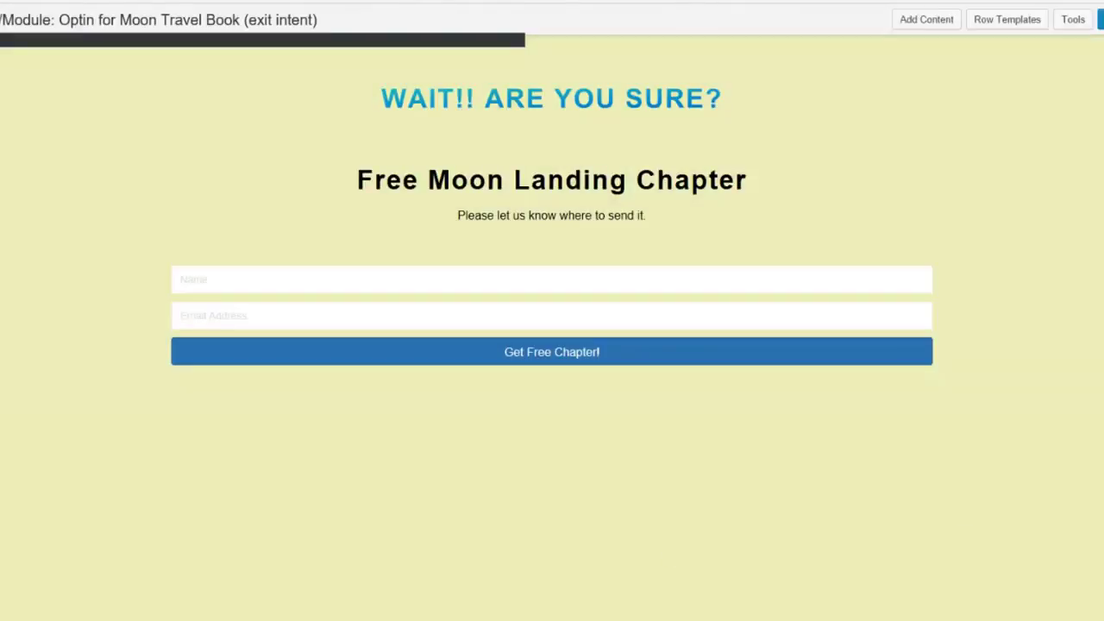
click(1101, 19)
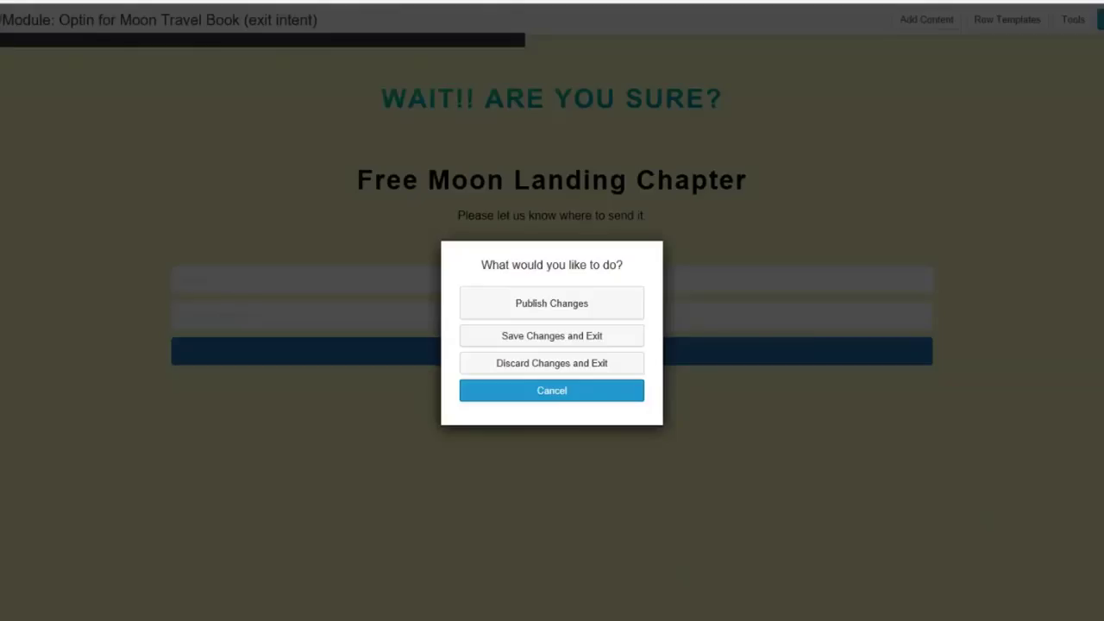
click(561, 309)
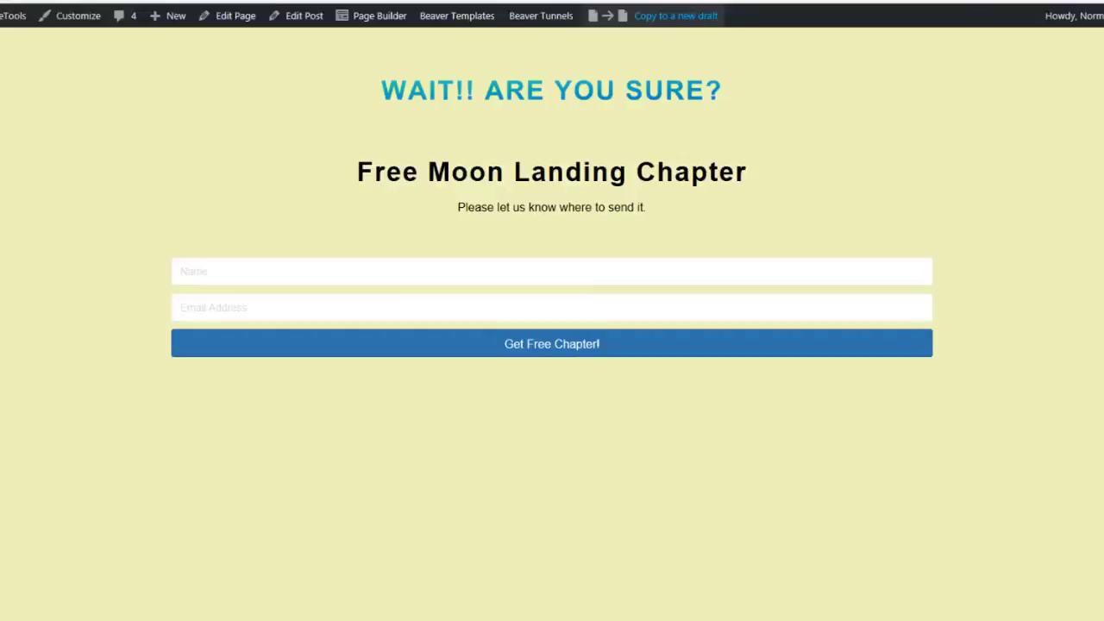
Switch to the Moon Travel eBook page, close its pop-up and open that page in the page builder
key(ctrl+Tab)
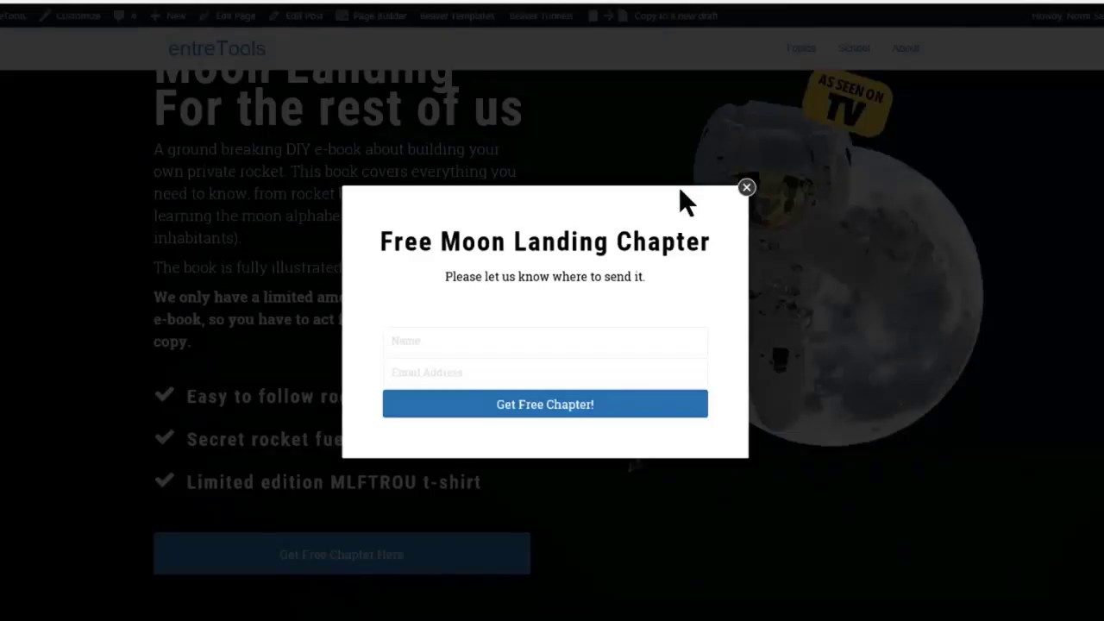
click(746, 189)
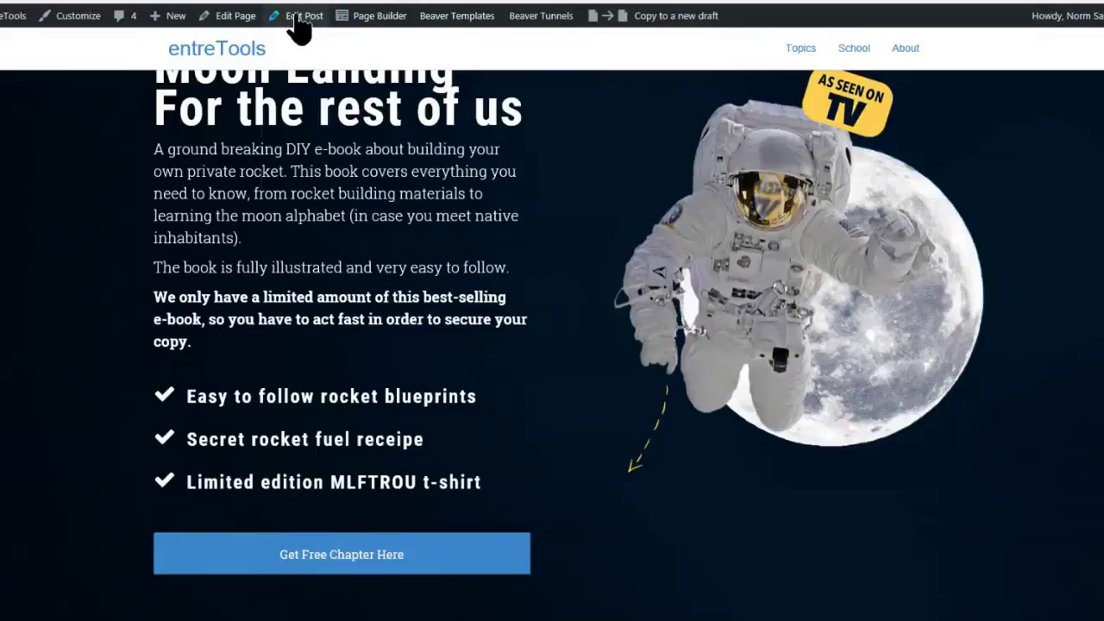
mouse_move(303, 20)
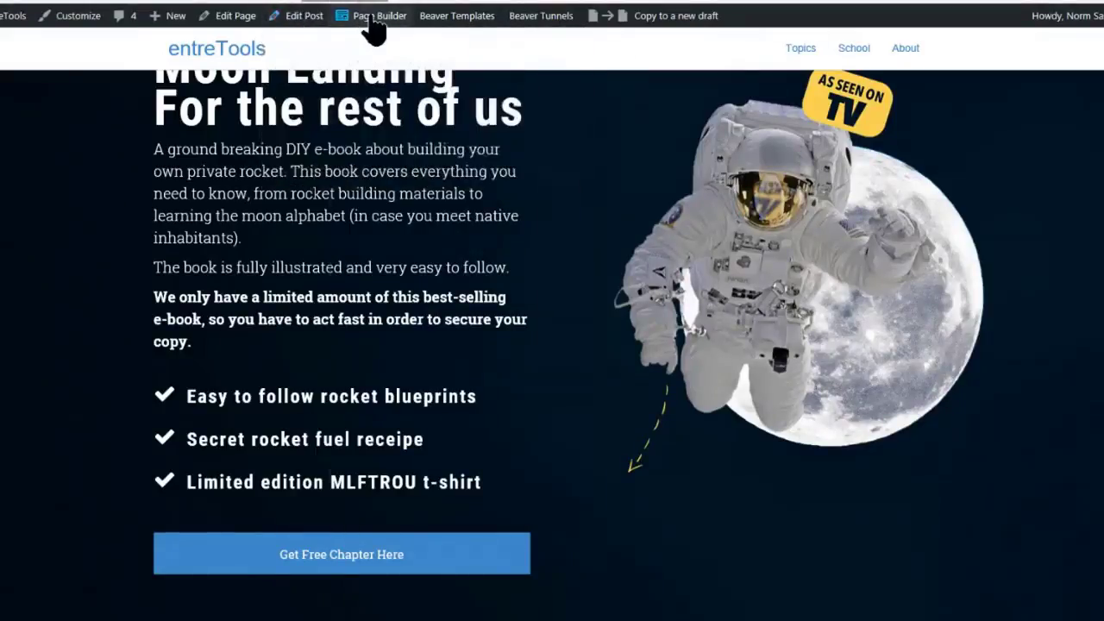
mouse_move(373, 26)
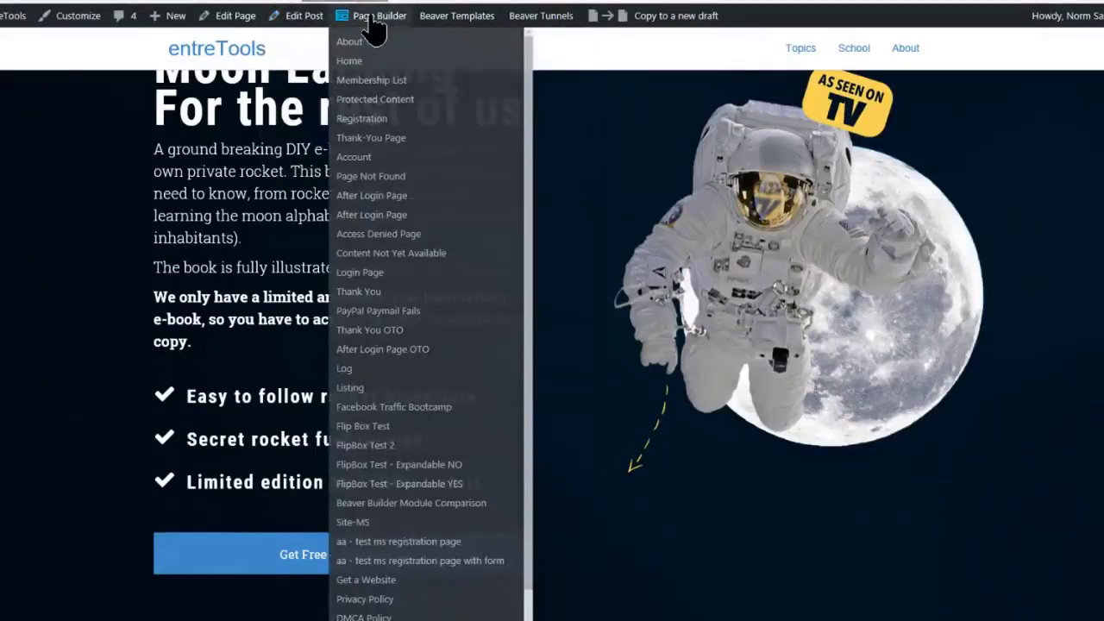
click(434, 350)
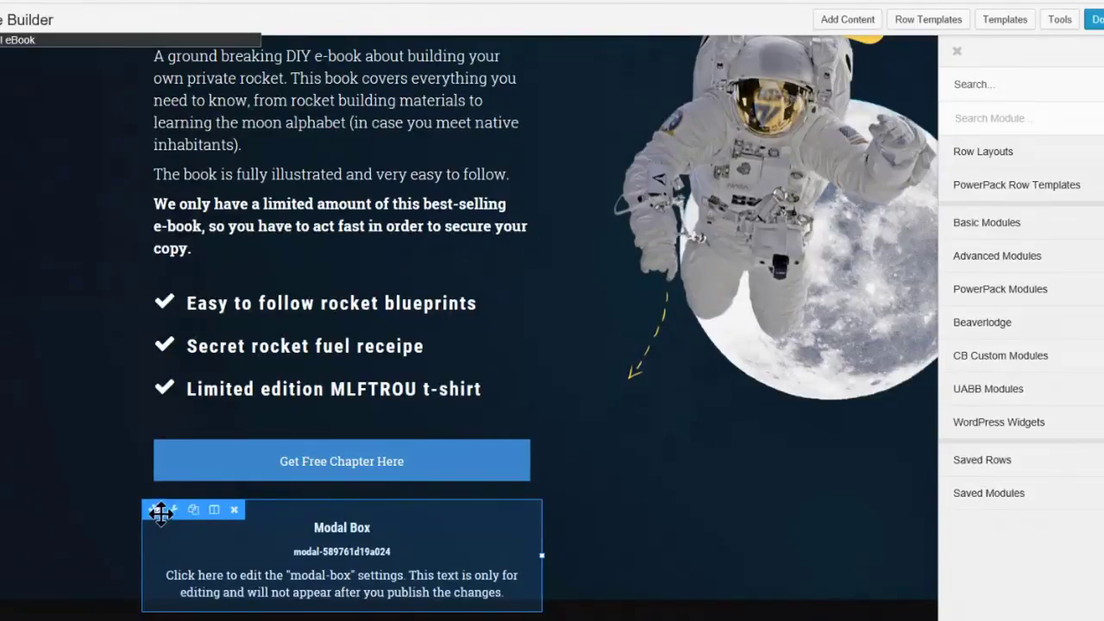
Set the exit-intent modal box's saved template to "Optin for Moon Travel Book (exit intent)" and save the module settings
click(184, 539)
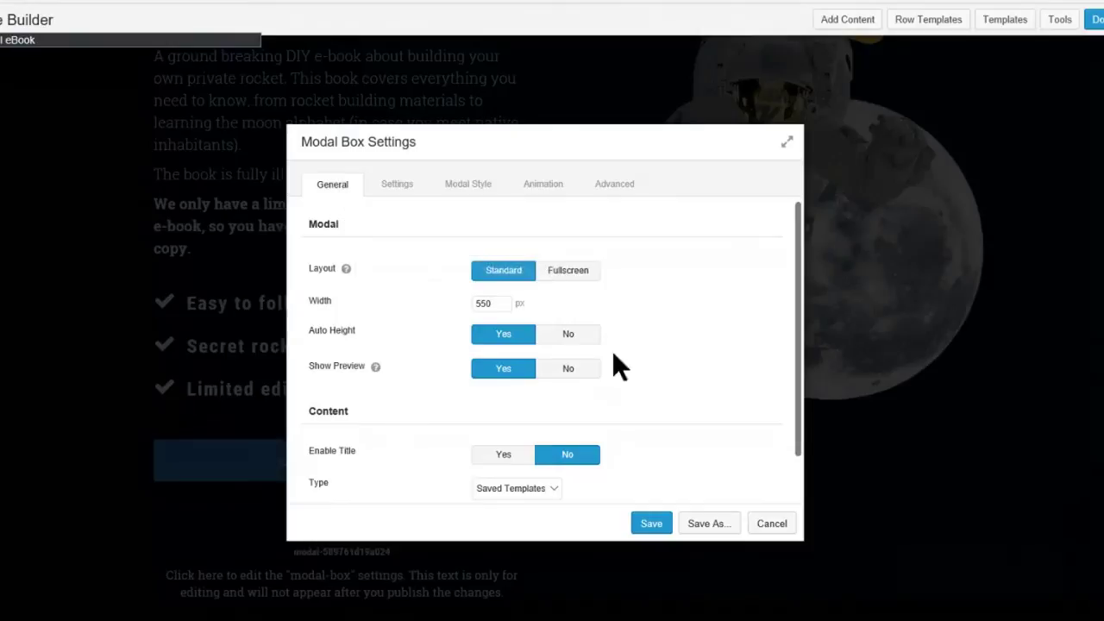
scroll(800, 316, down, 2)
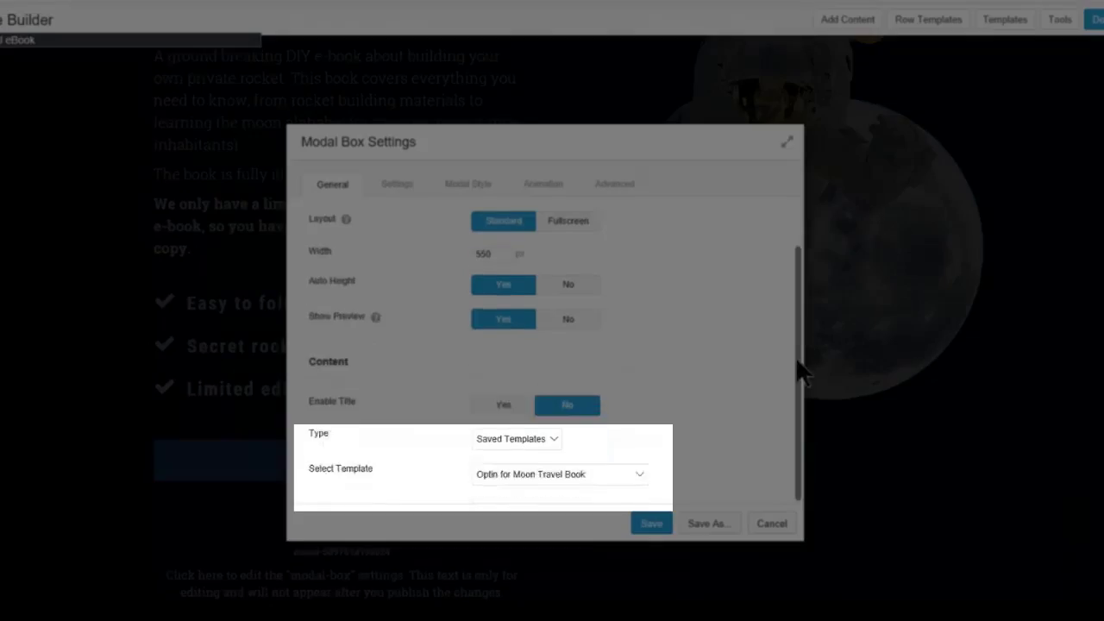
click(633, 475)
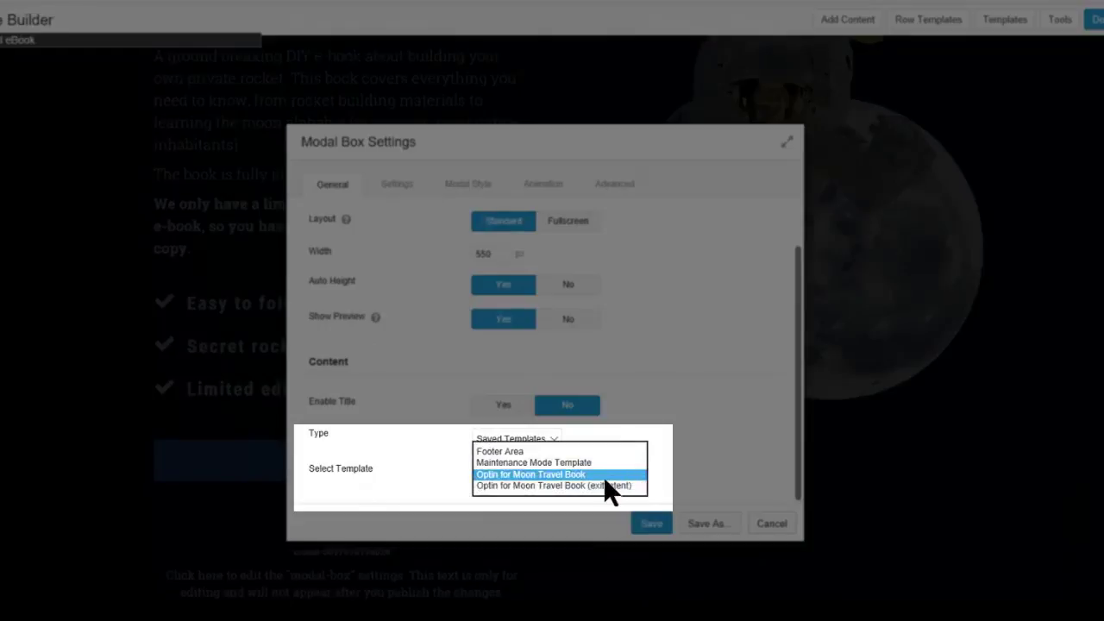
click(556, 485)
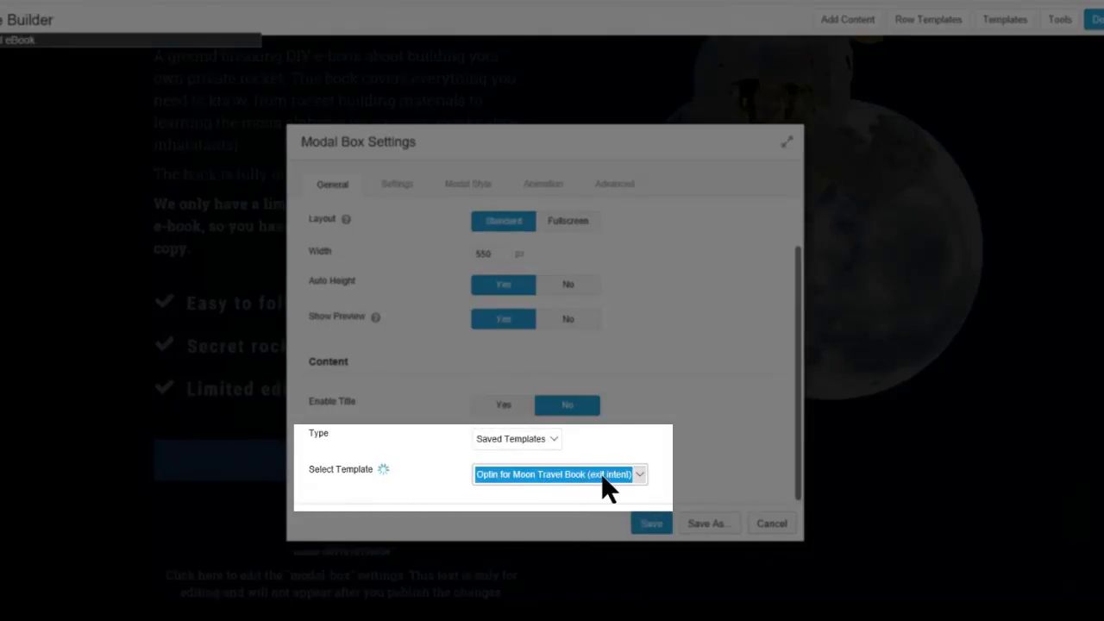
click(652, 527)
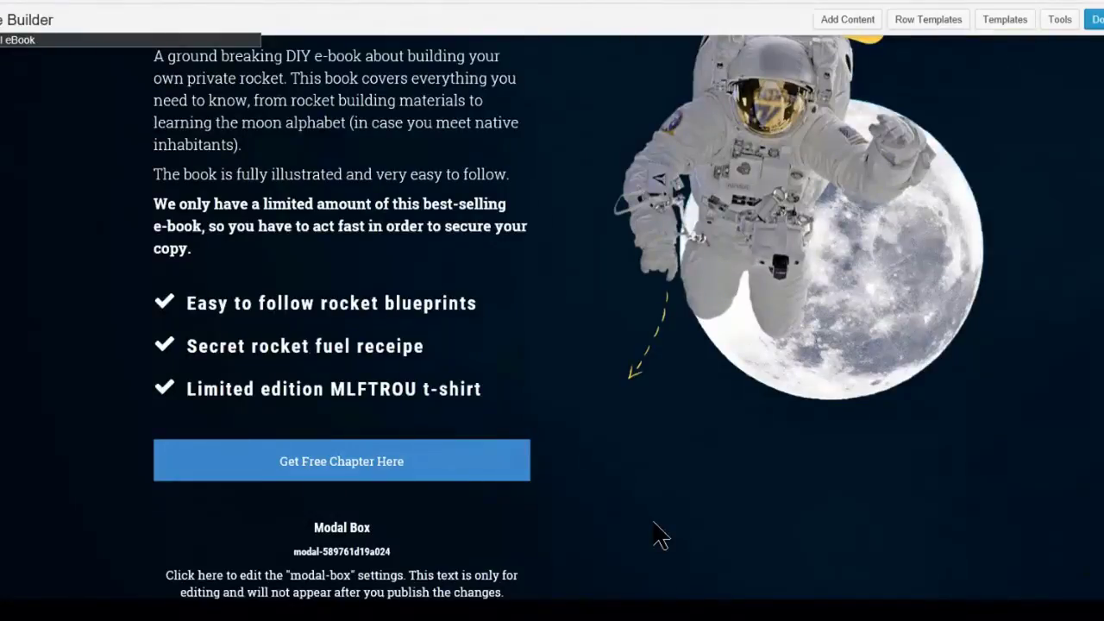
Review the sales page layout around the modal box and publish the page changes
scroll(707, 524, up, 4)
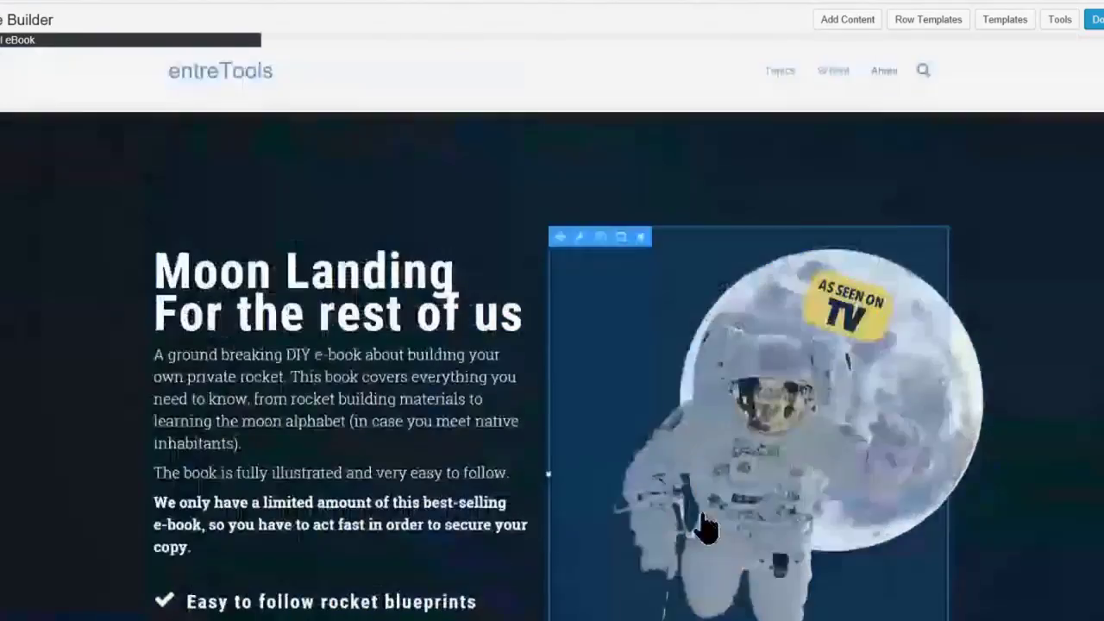
scroll(702, 528, down, 3)
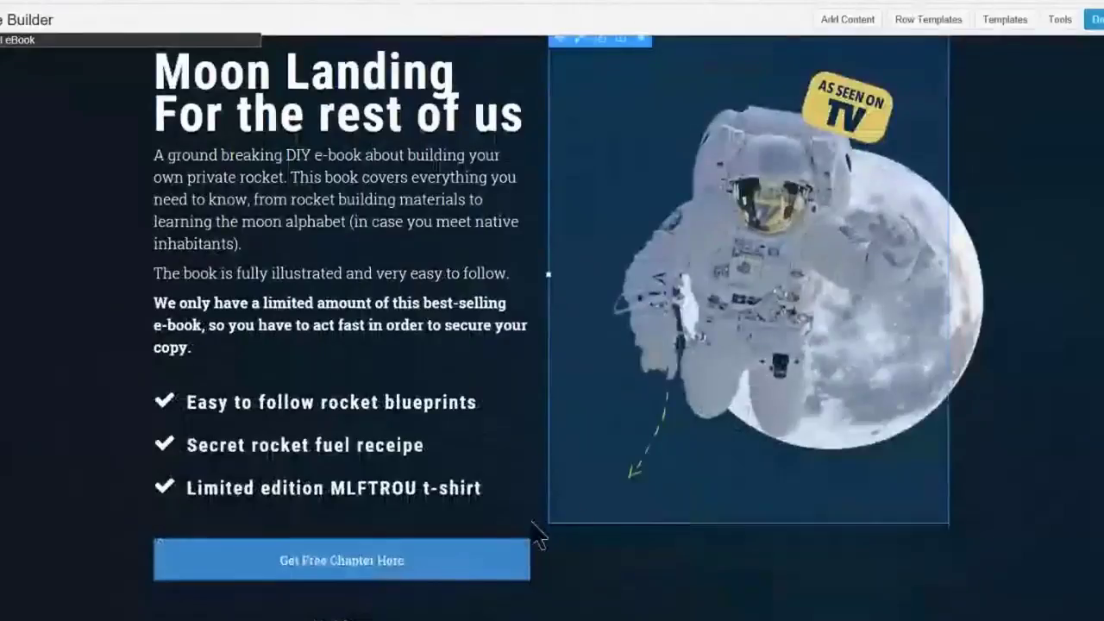
scroll(537, 537, down, 3)
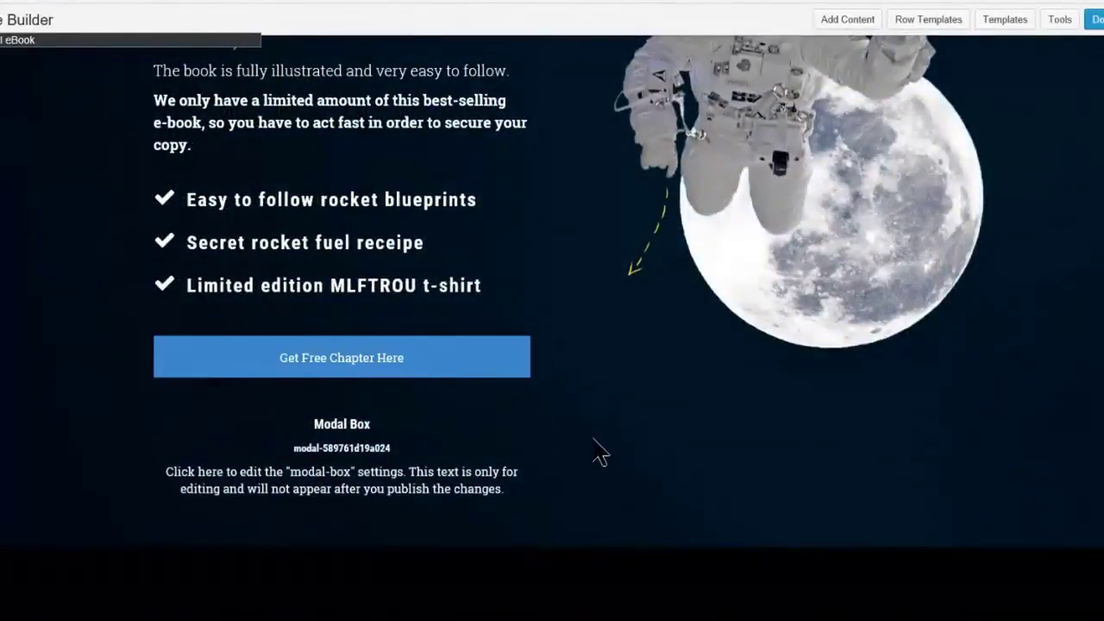
scroll(601, 452, up, 1)
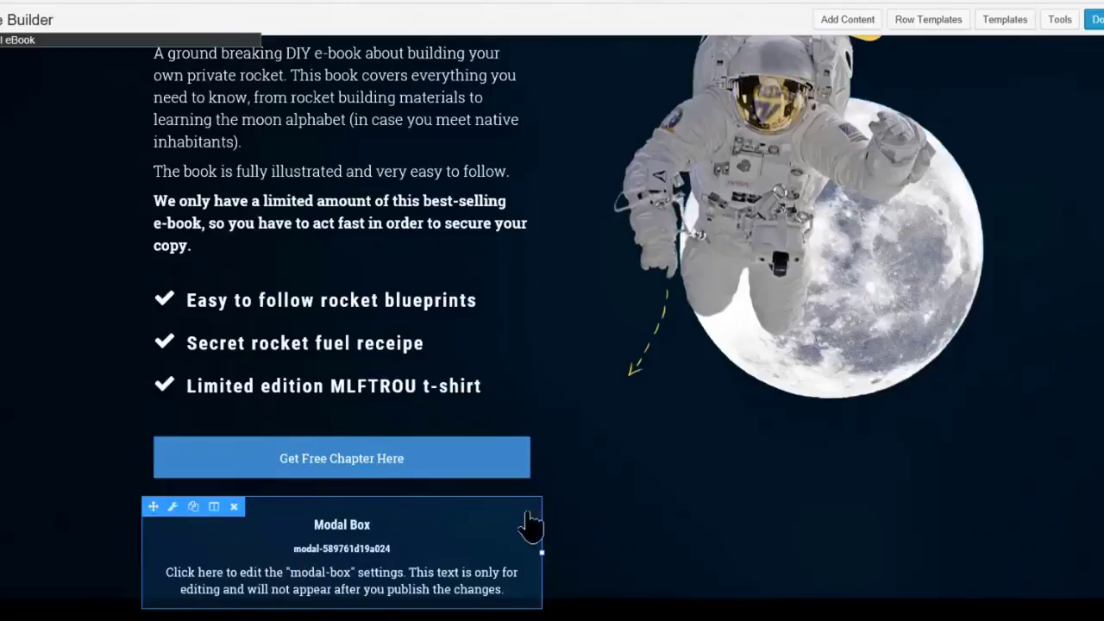
scroll(609, 480, down, 1)
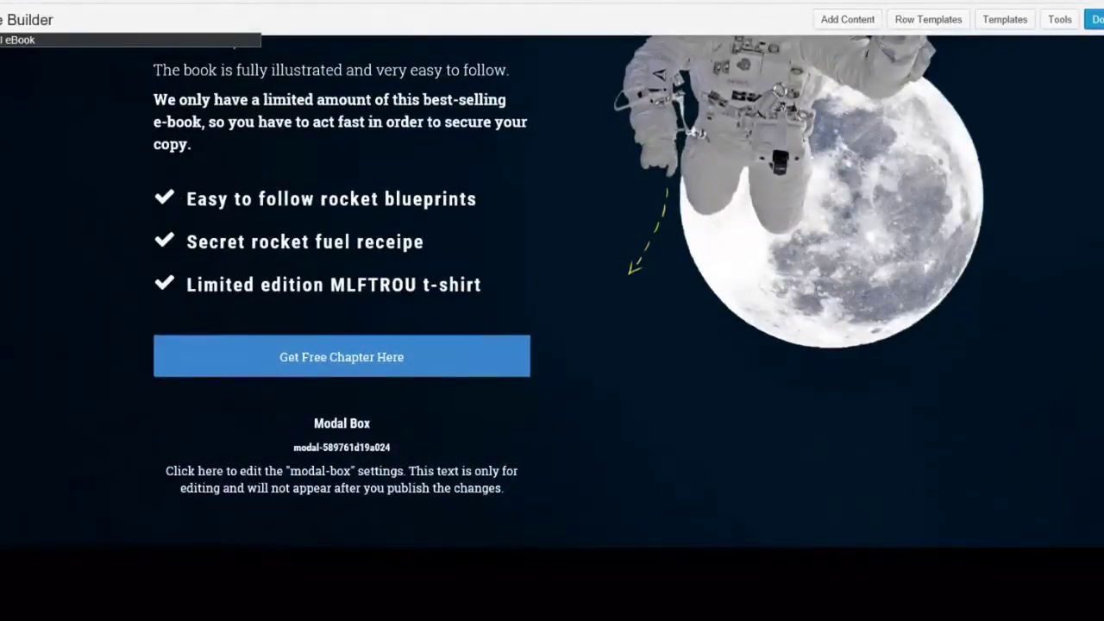
click(1093, 19)
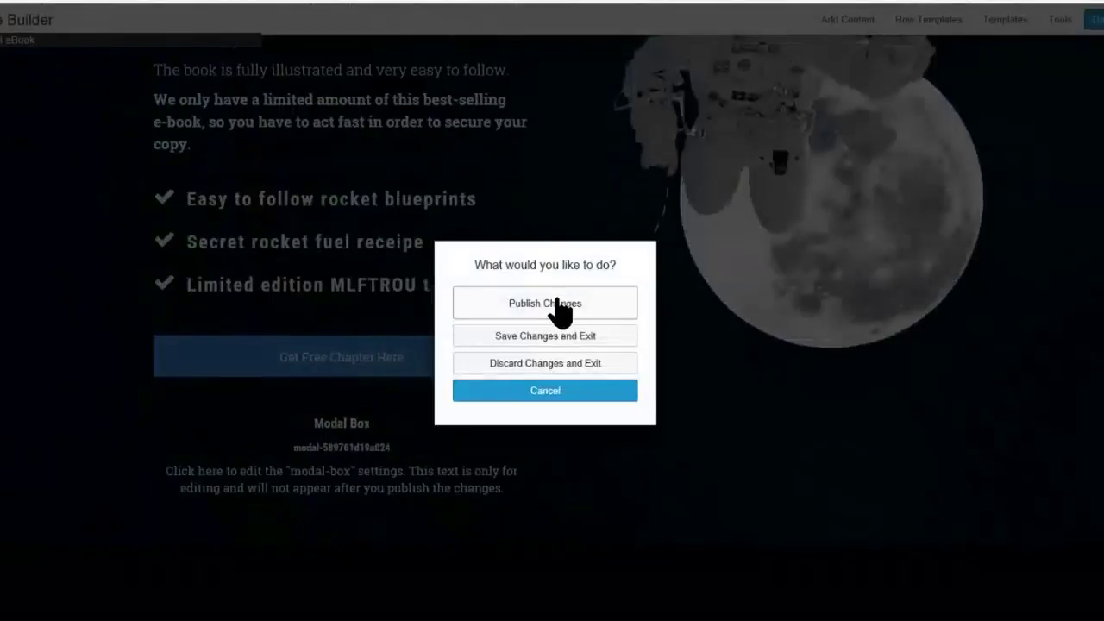
click(559, 304)
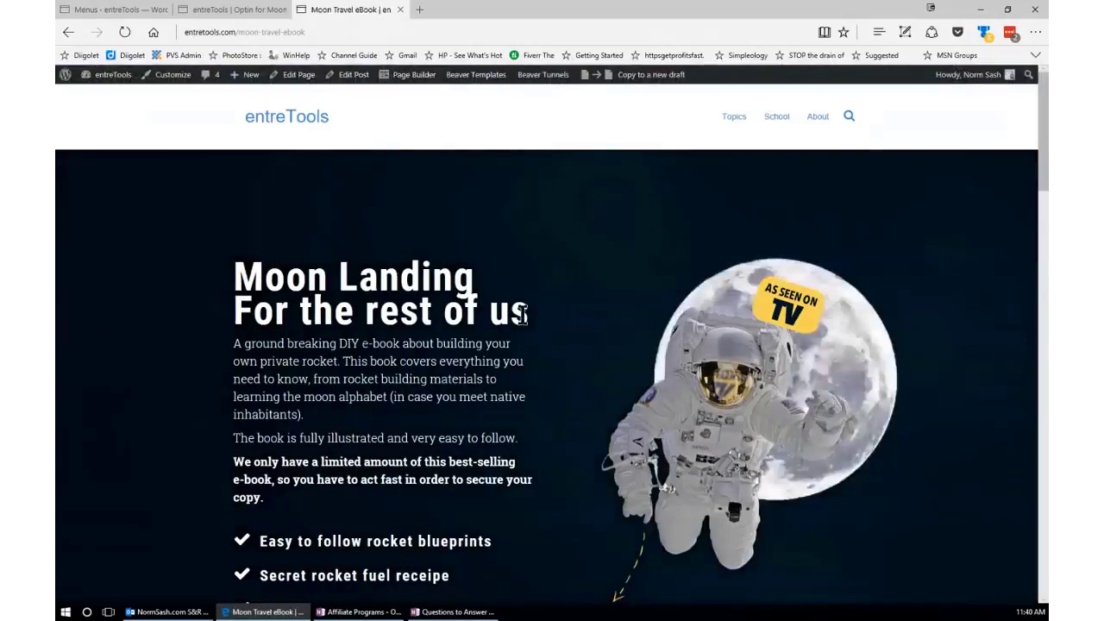
Test the exit-intent pop-up on the published page by moving to leave the page, and close it
scroll(518, 314, down, 3)
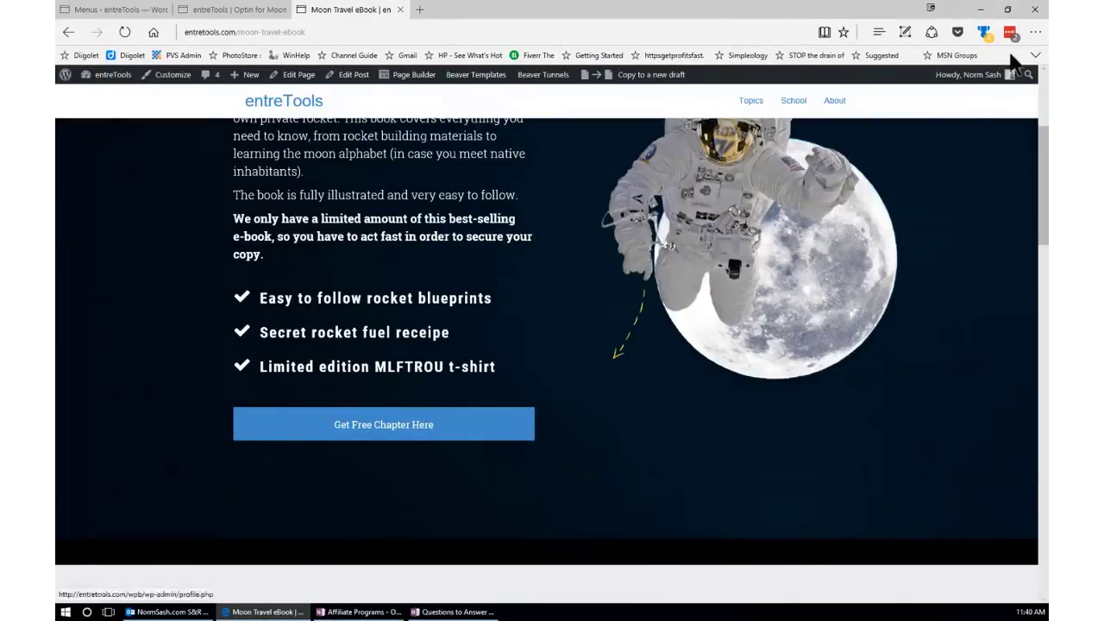
mouse_move(1035, 15)
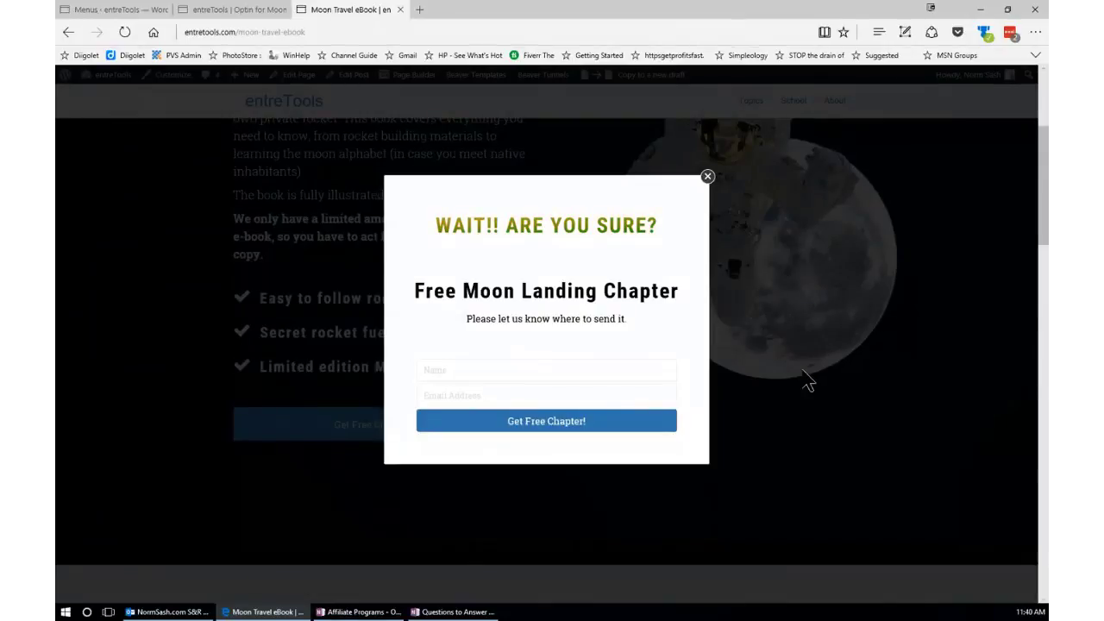
click(707, 178)
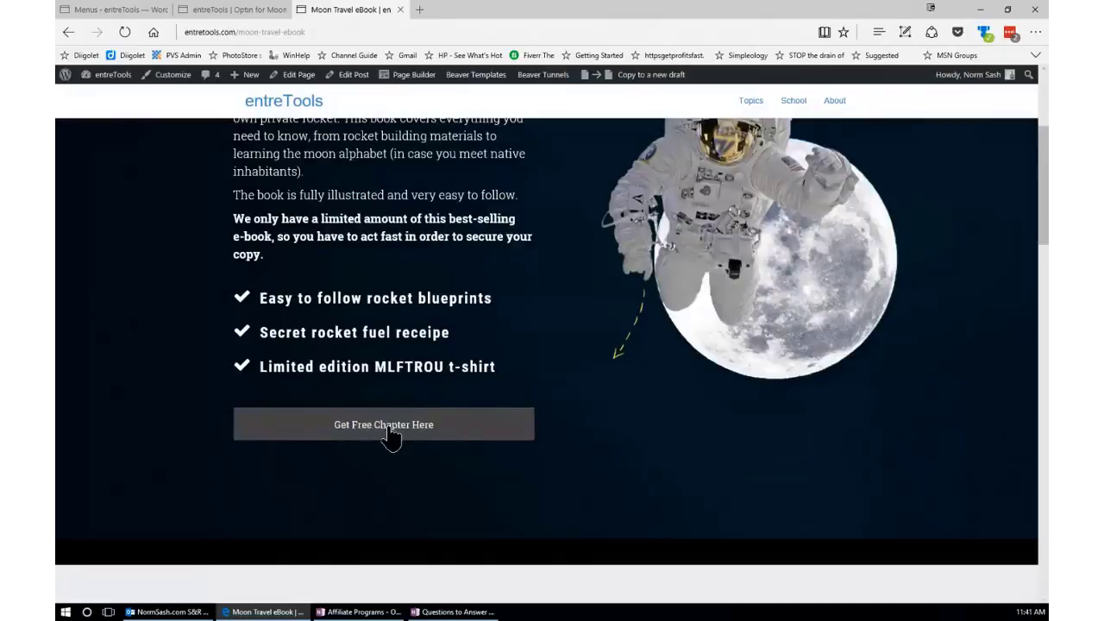
Test the "Get Free Chapter Here" button's pop-up, close it, and trigger and close the exit-intent pop-up again
click(388, 433)
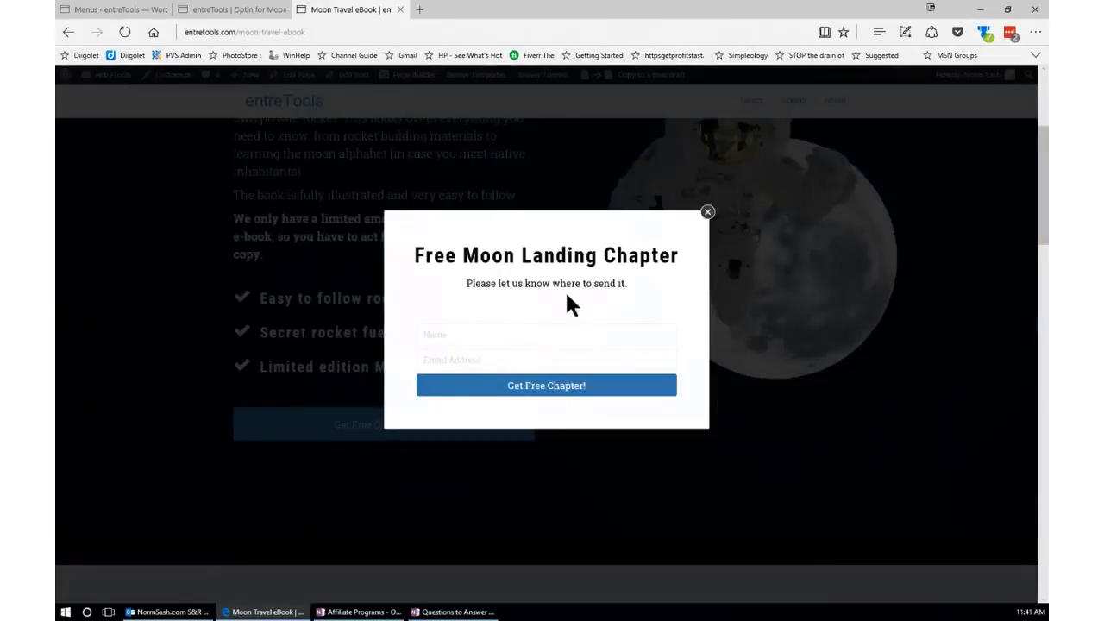
click(707, 212)
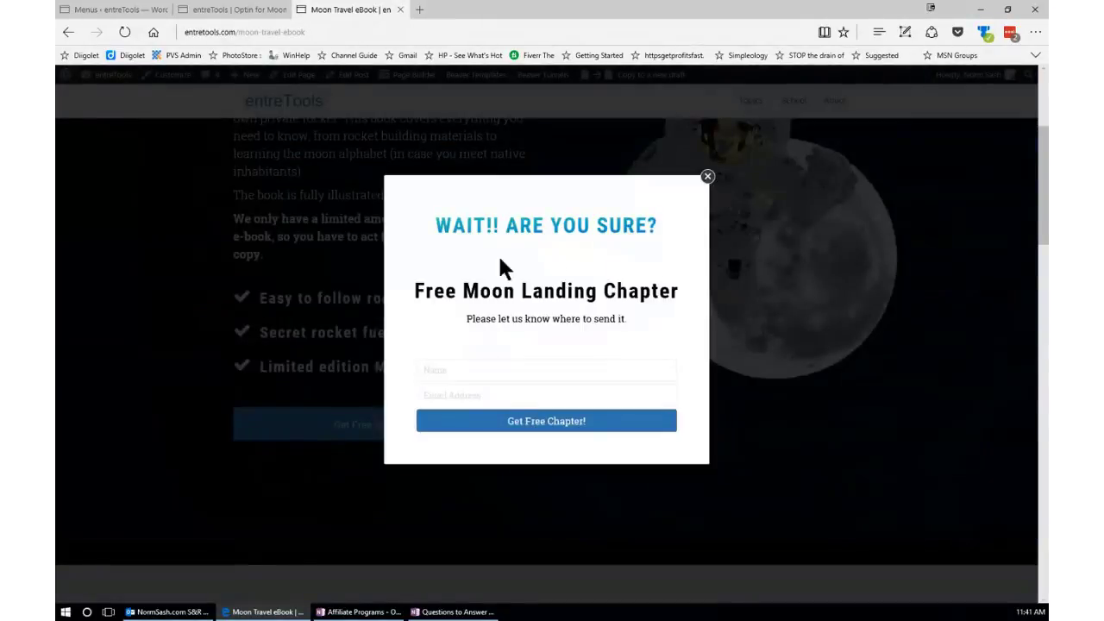
click(707, 177)
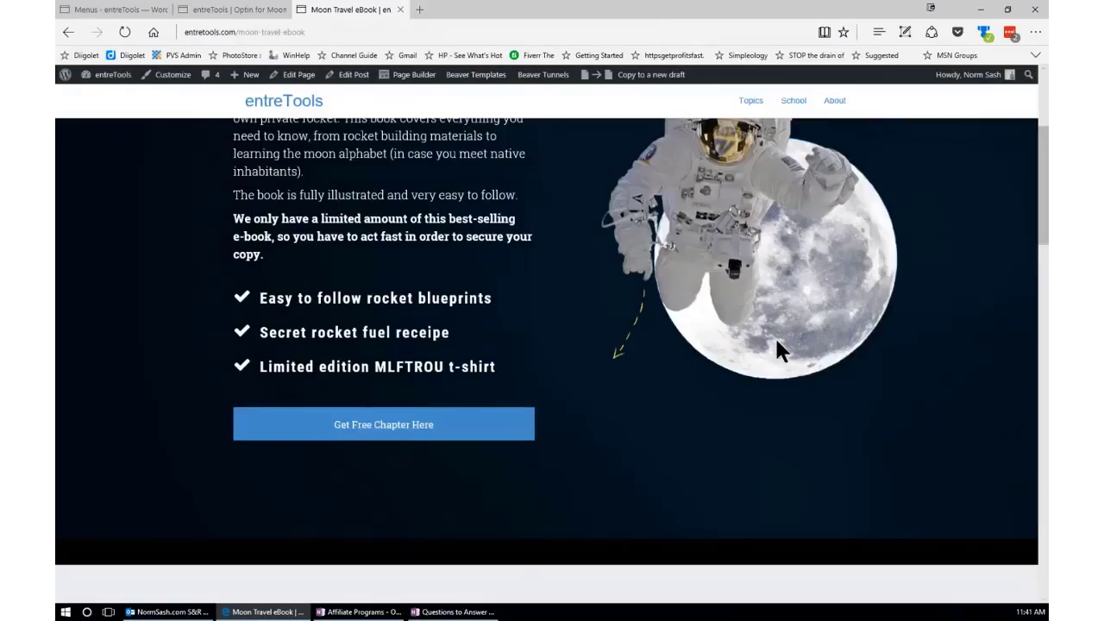